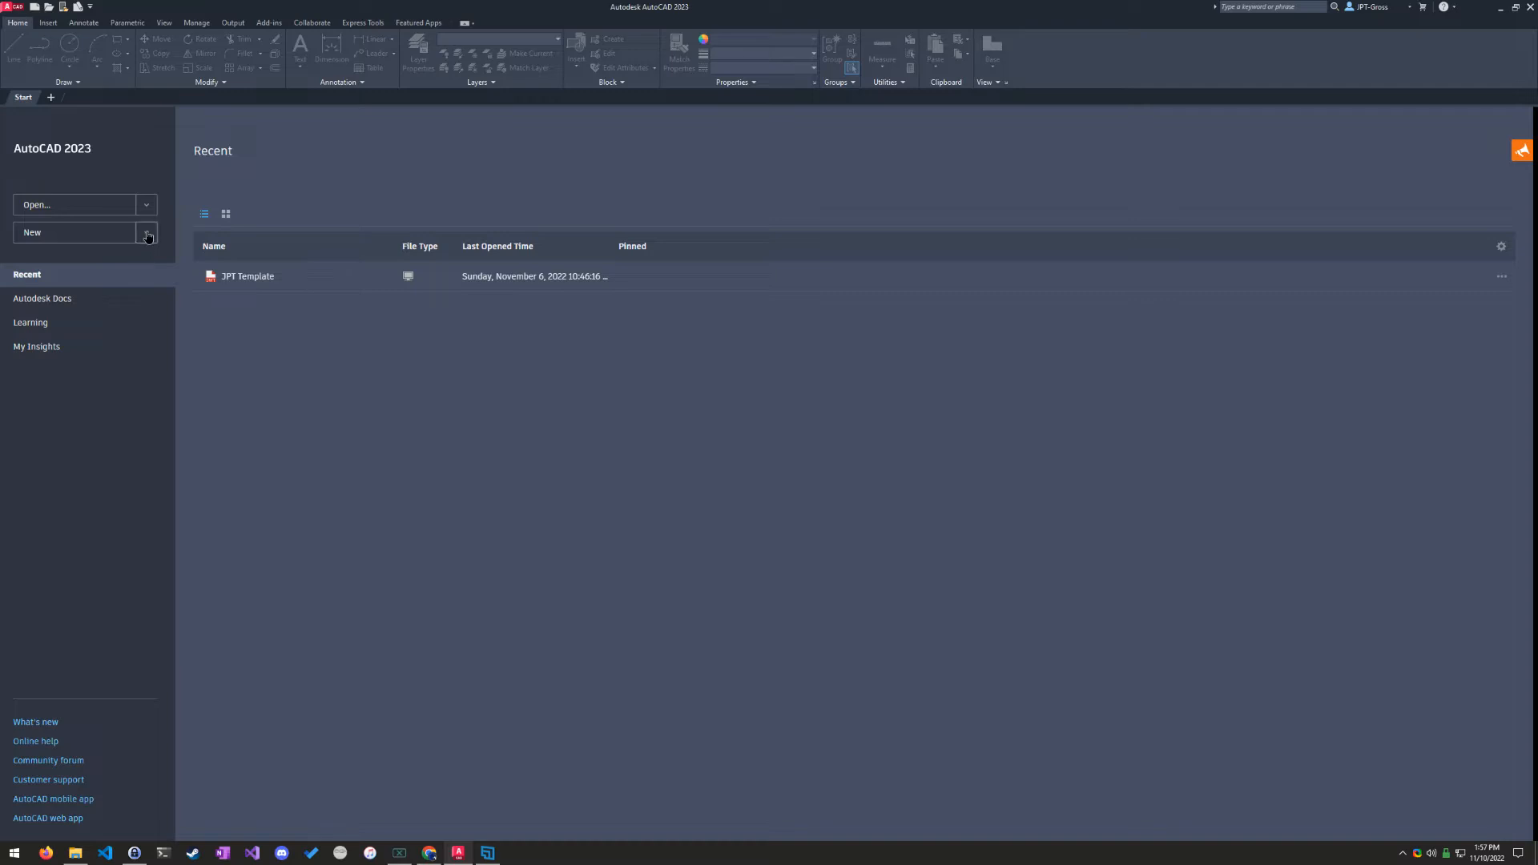
Open the recent JPT Template drawing.
left_click(146, 233)
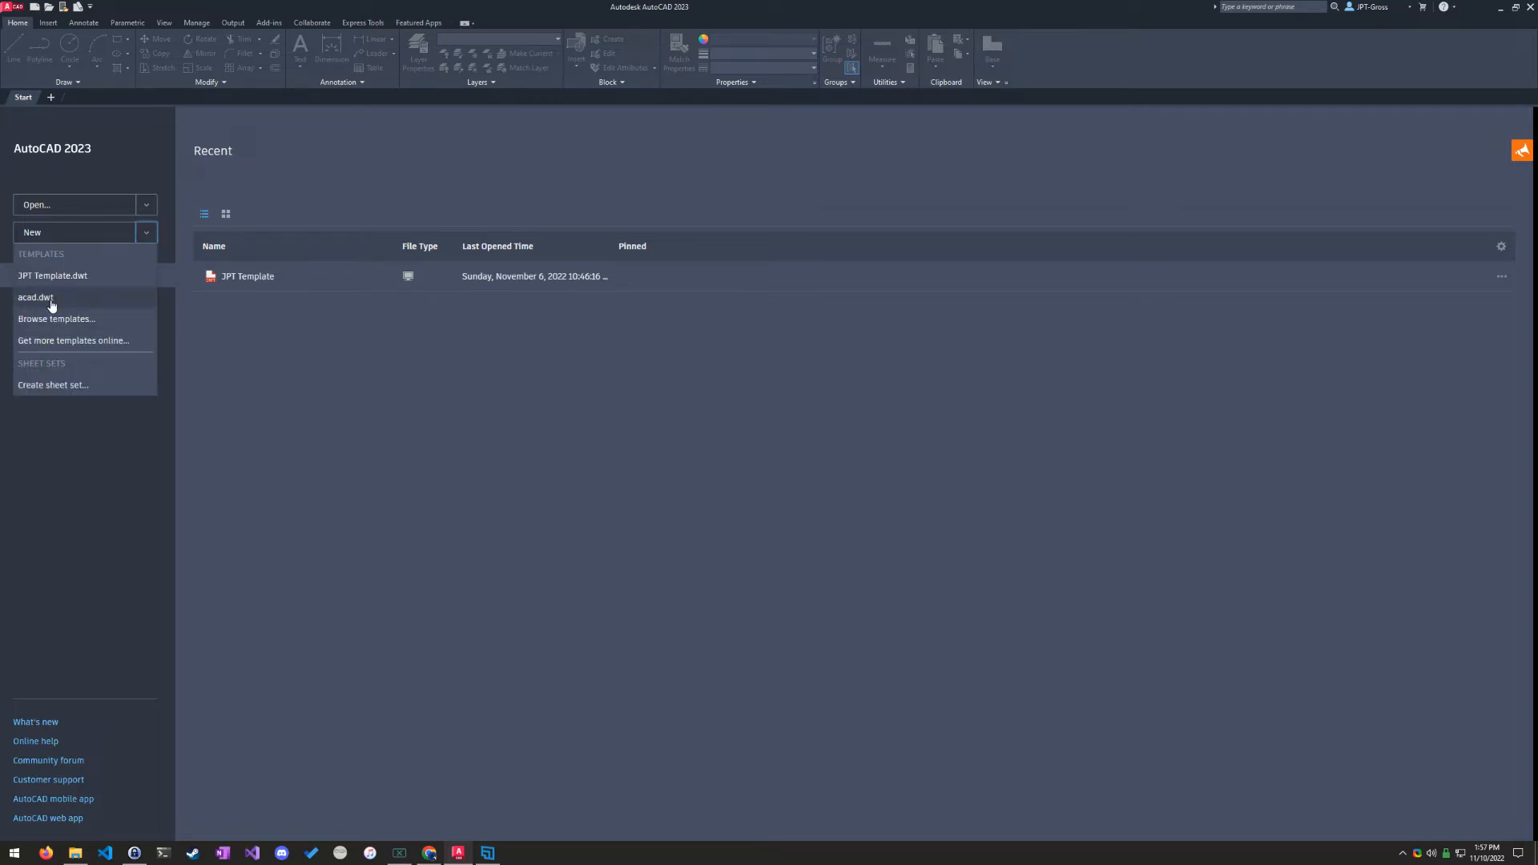
left_click(344, 426)
left_click(248, 276)
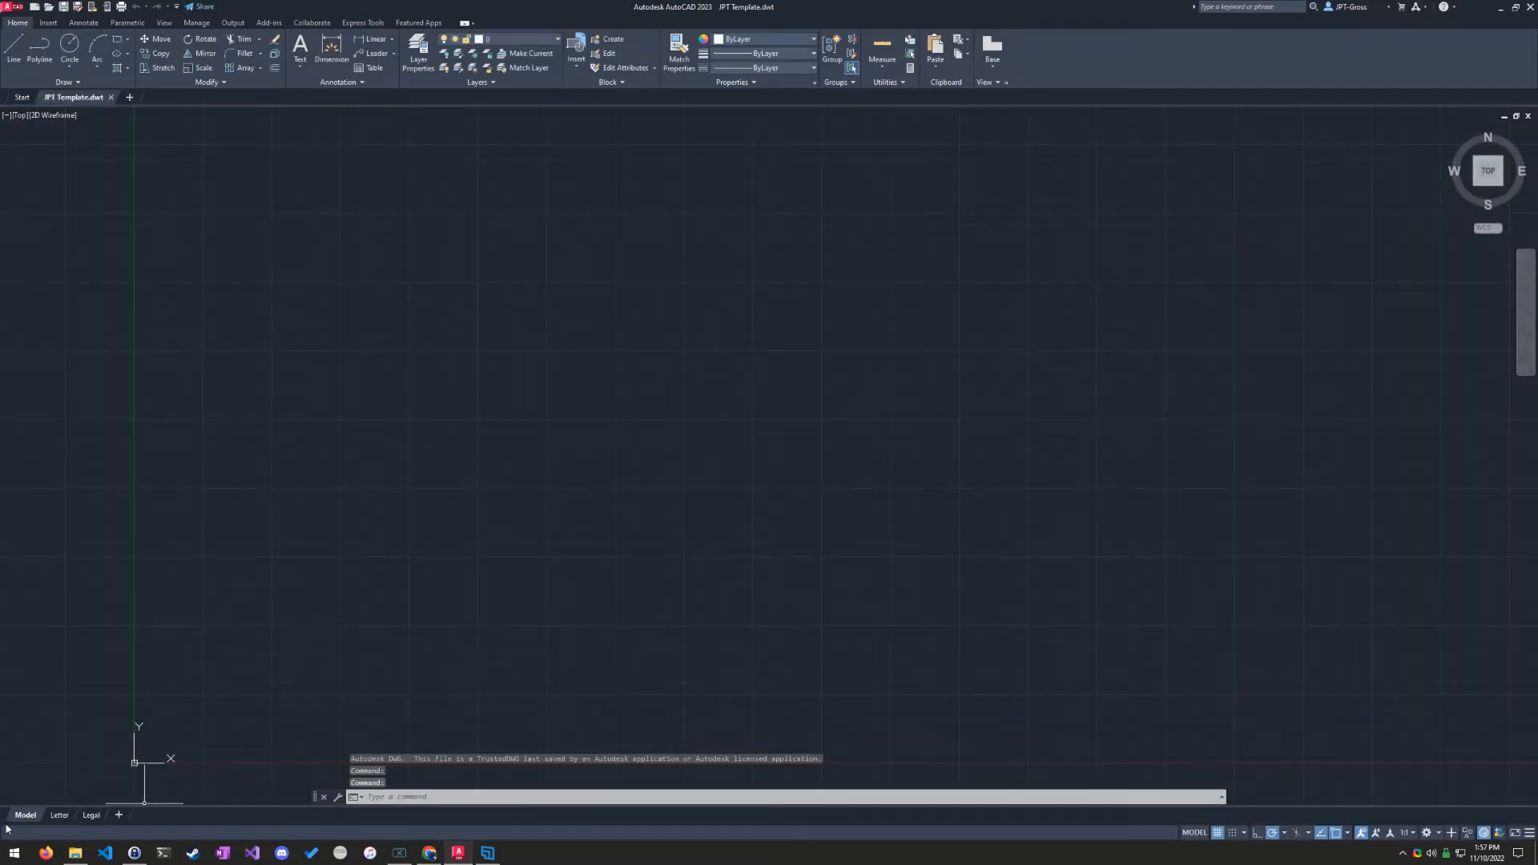
View the Legal layout's title block sheet and return to model space.
left_click(90, 815)
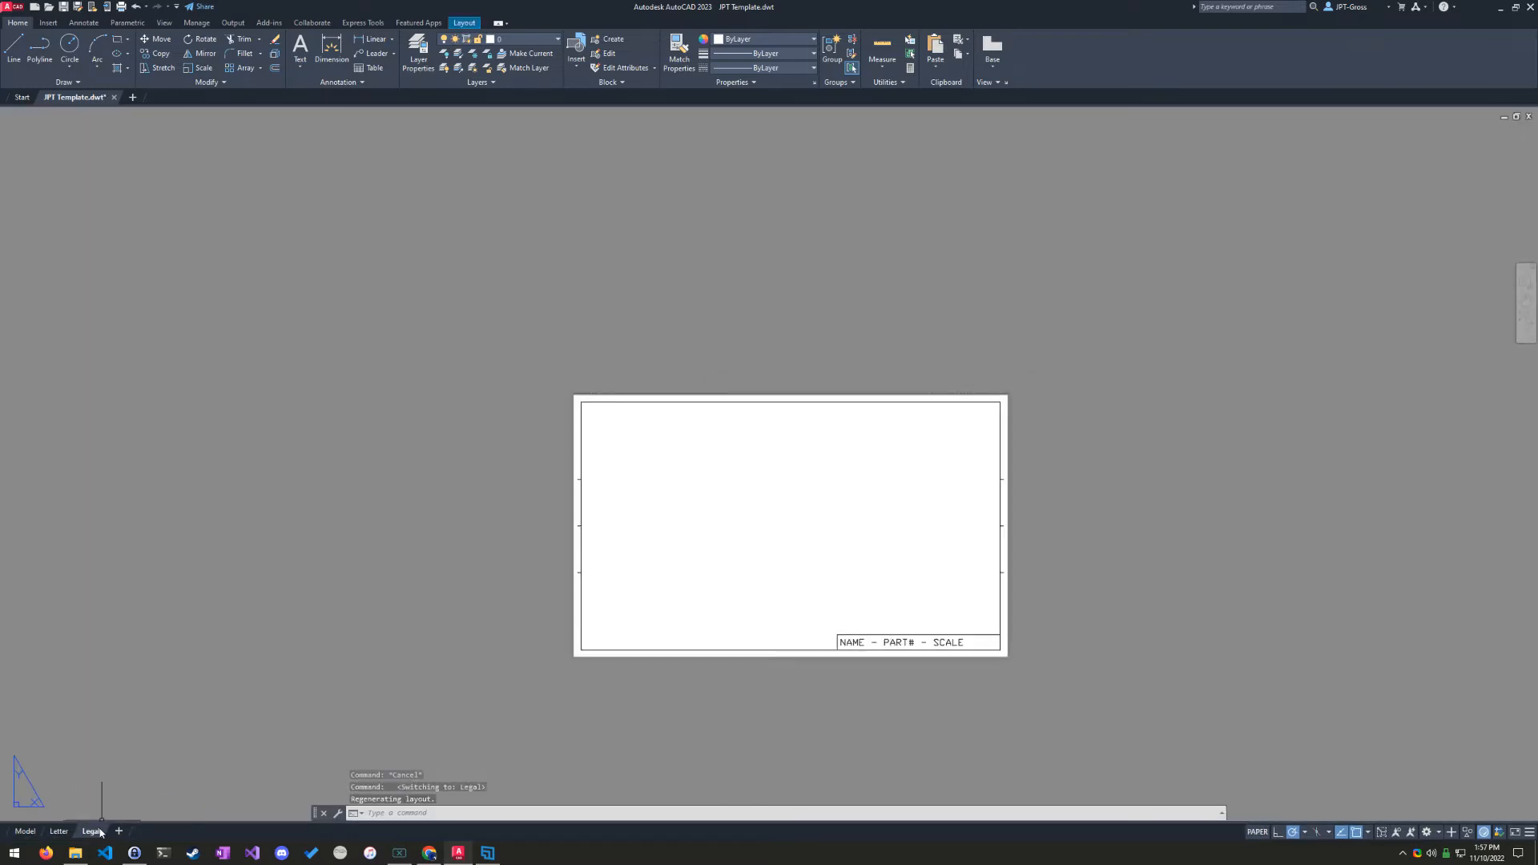
left_click(25, 831)
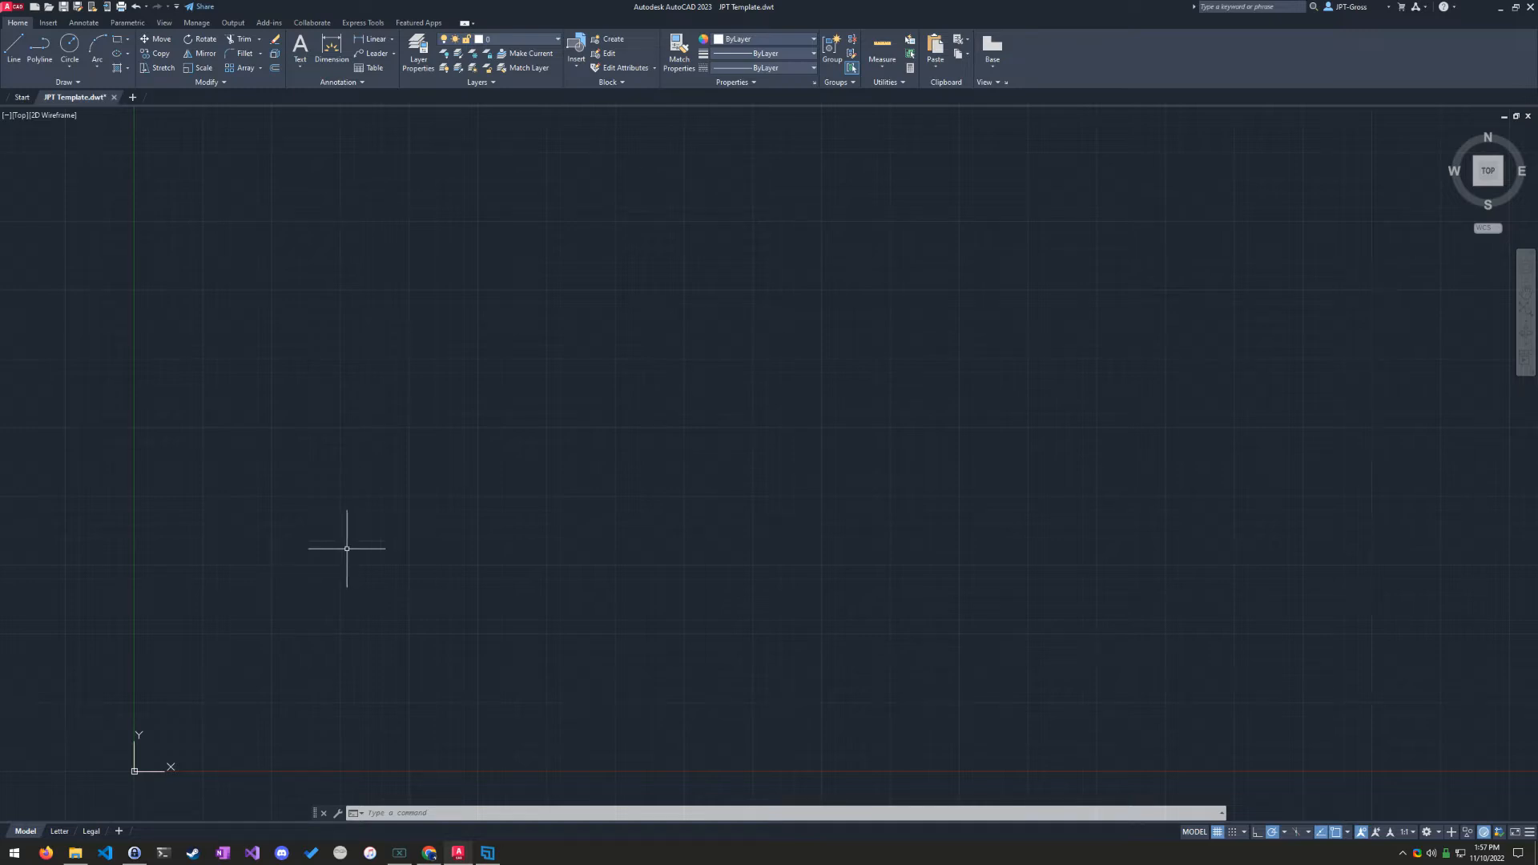
left_click(416, 446)
left_click(298, 591)
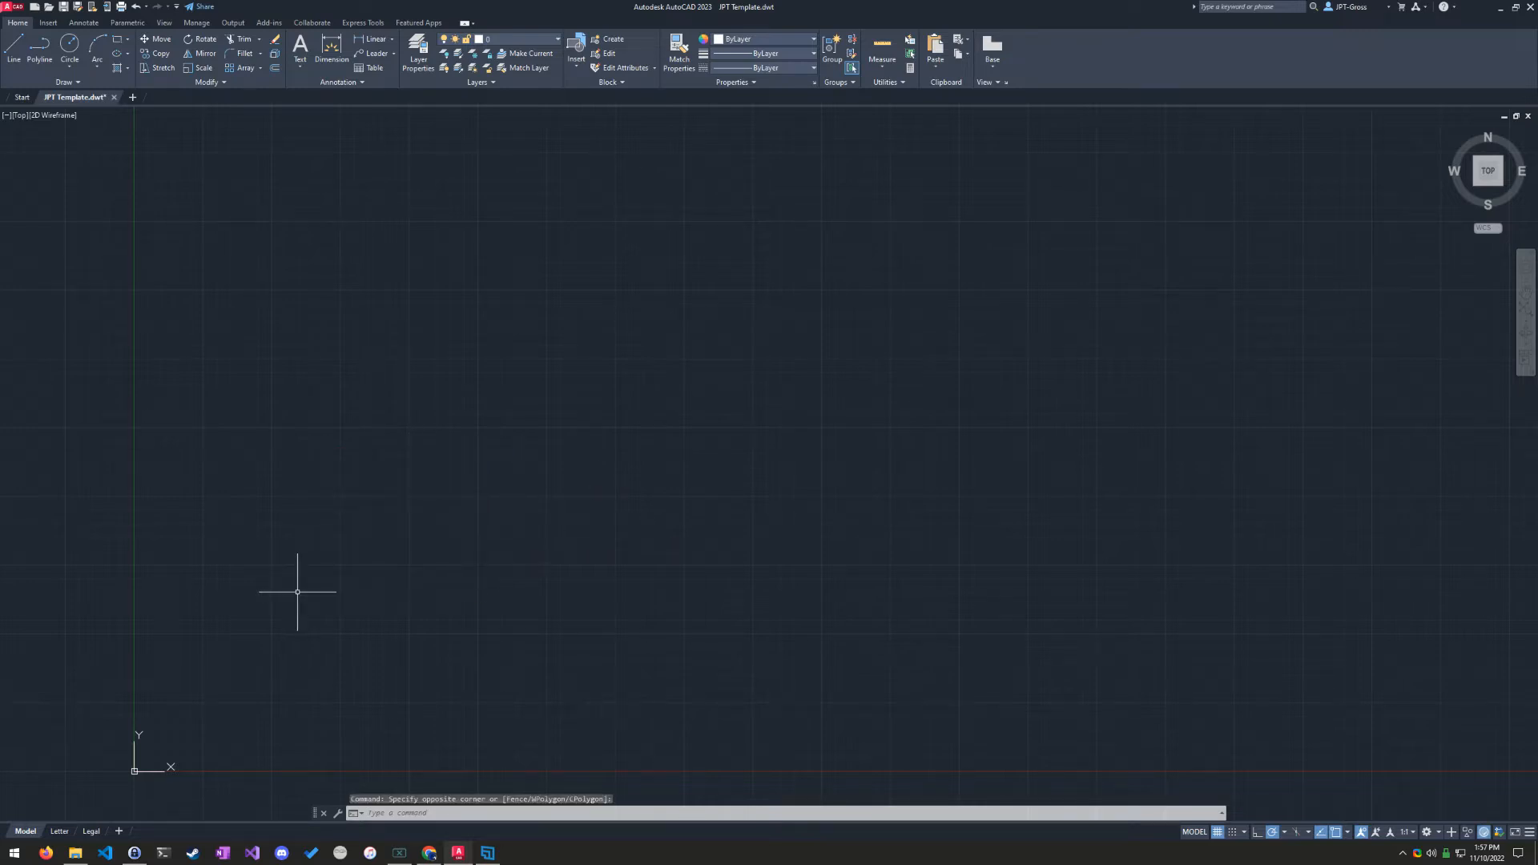
Draw a horizontal line 20 units long from the origin 0,0 in the positive X direction.
type("l")
key("Return")
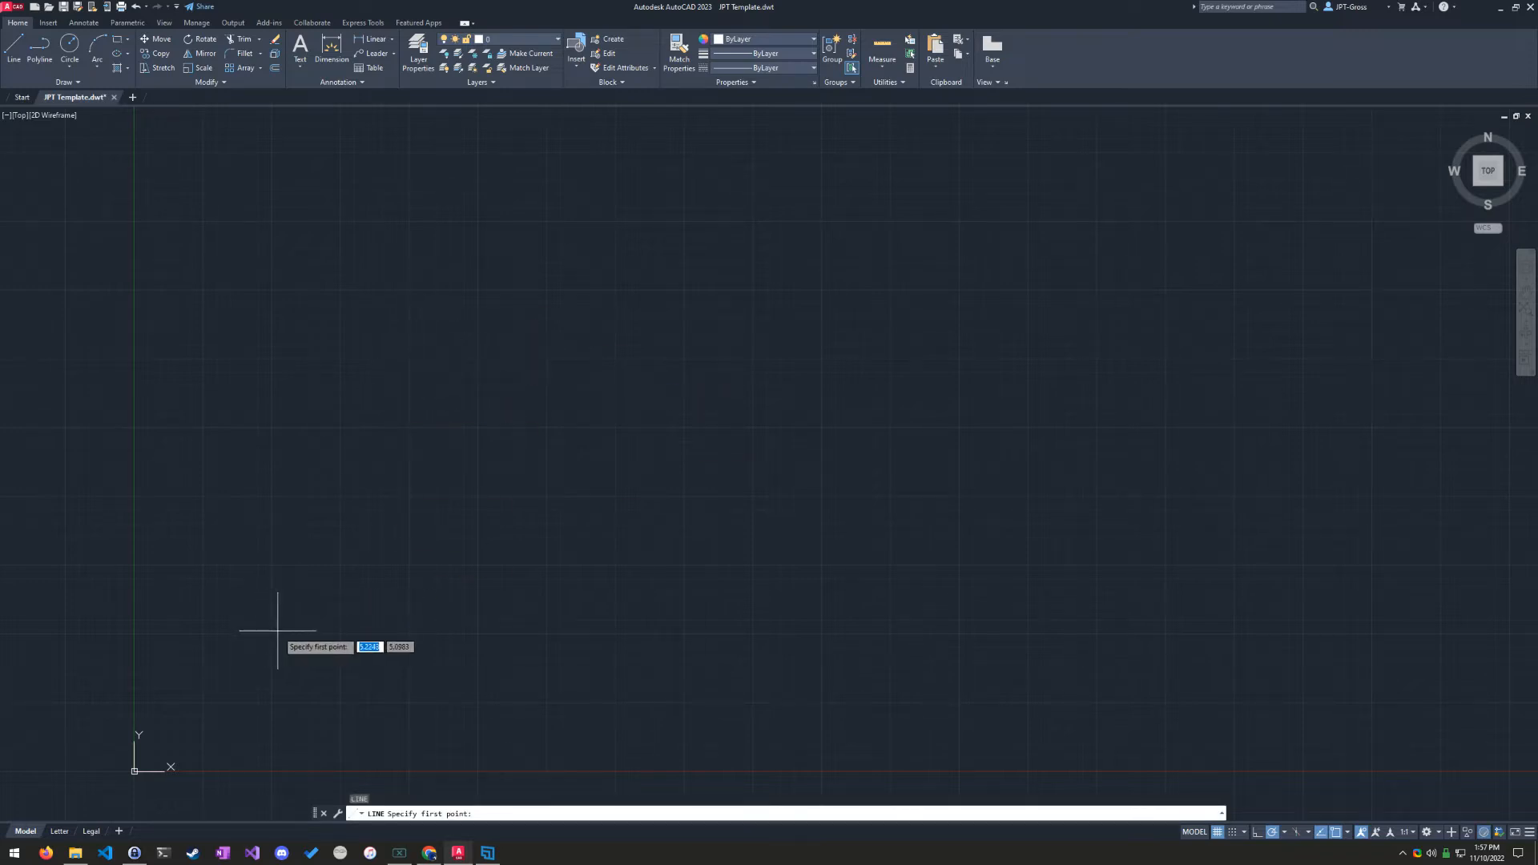
mouse_move(275, 628)
middle_mouse_down()
mouse_move(320, 621)
mouse_move(438, 541)
middle_mouse_up()
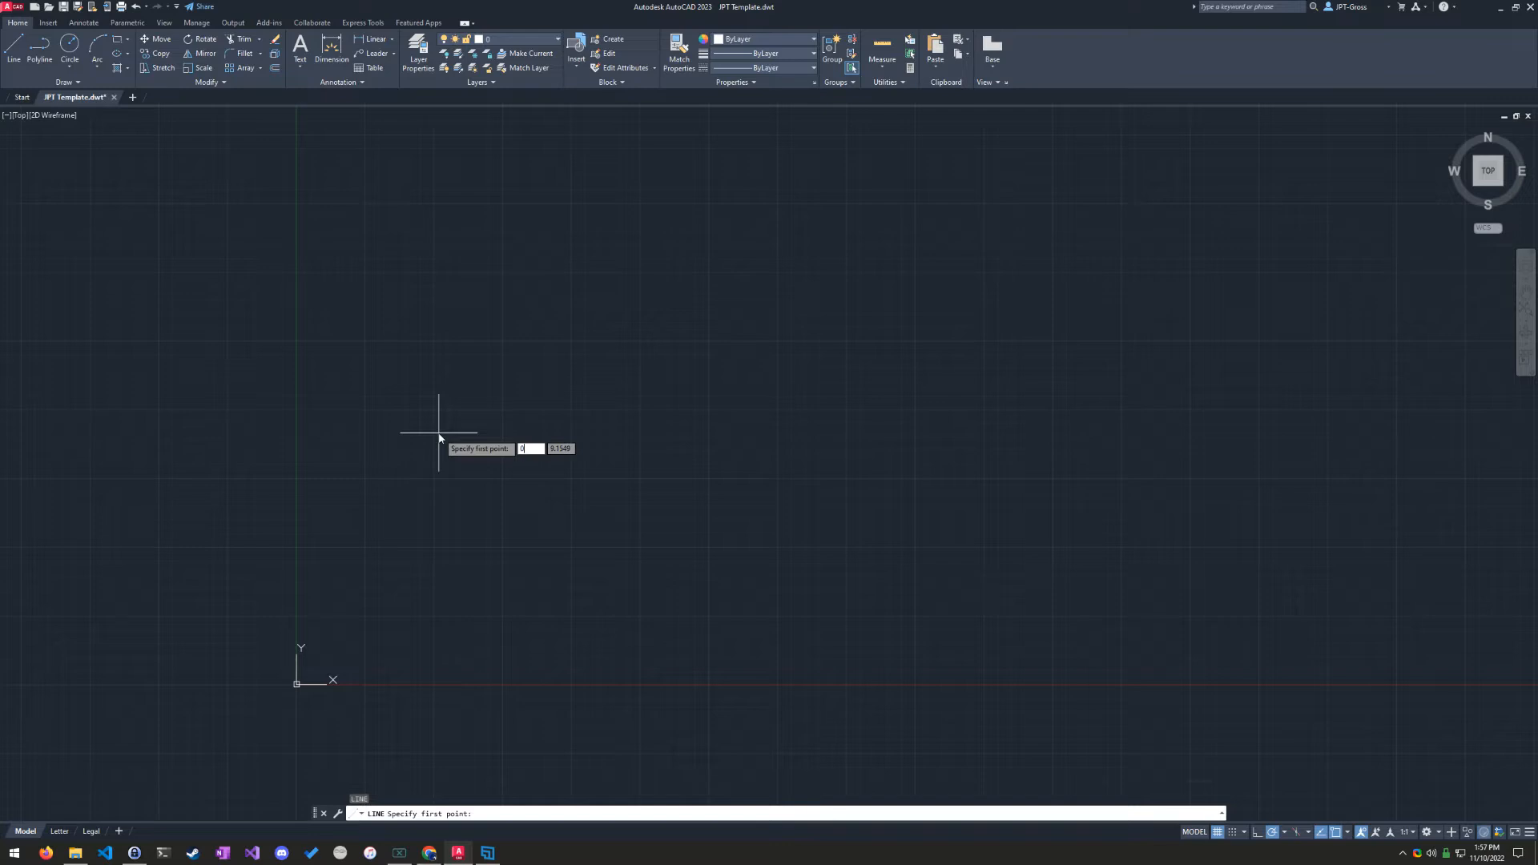
type("0,0")
key("Return")
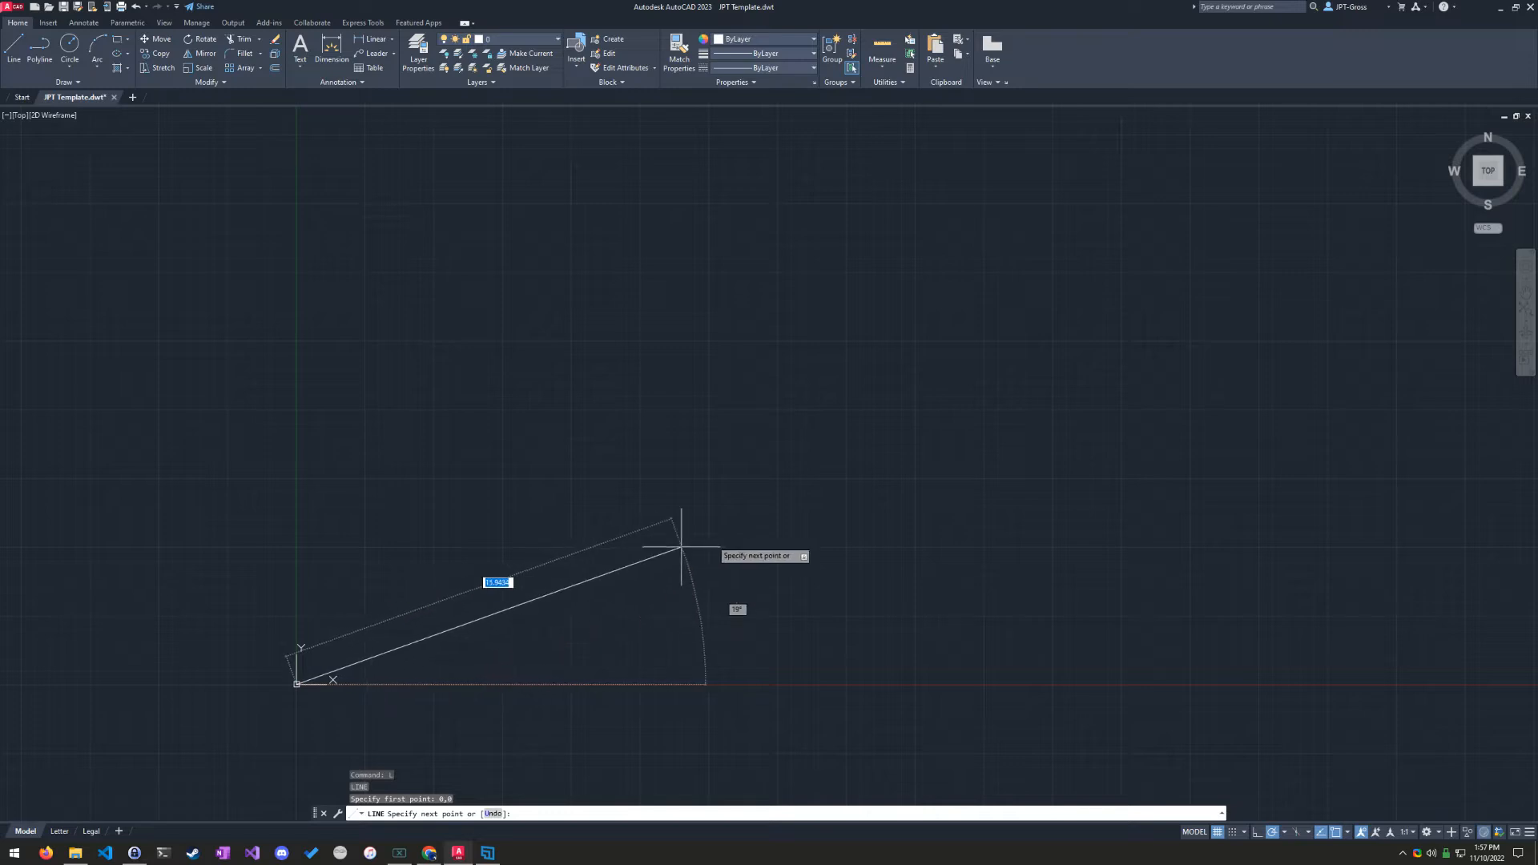
left_click(1285, 833)
left_click(1302, 700)
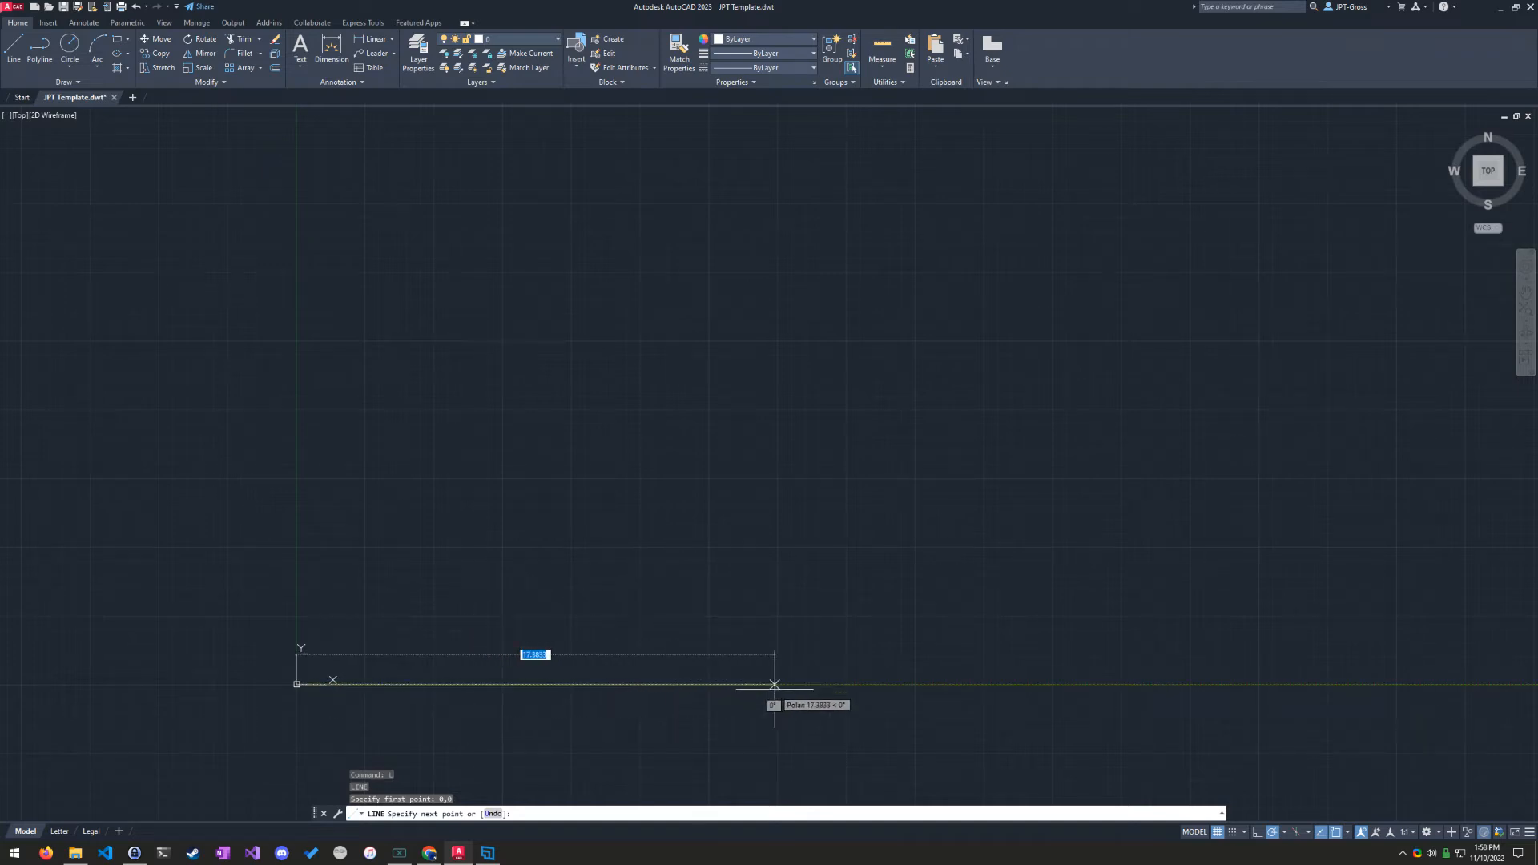
type("20")
key("Return")
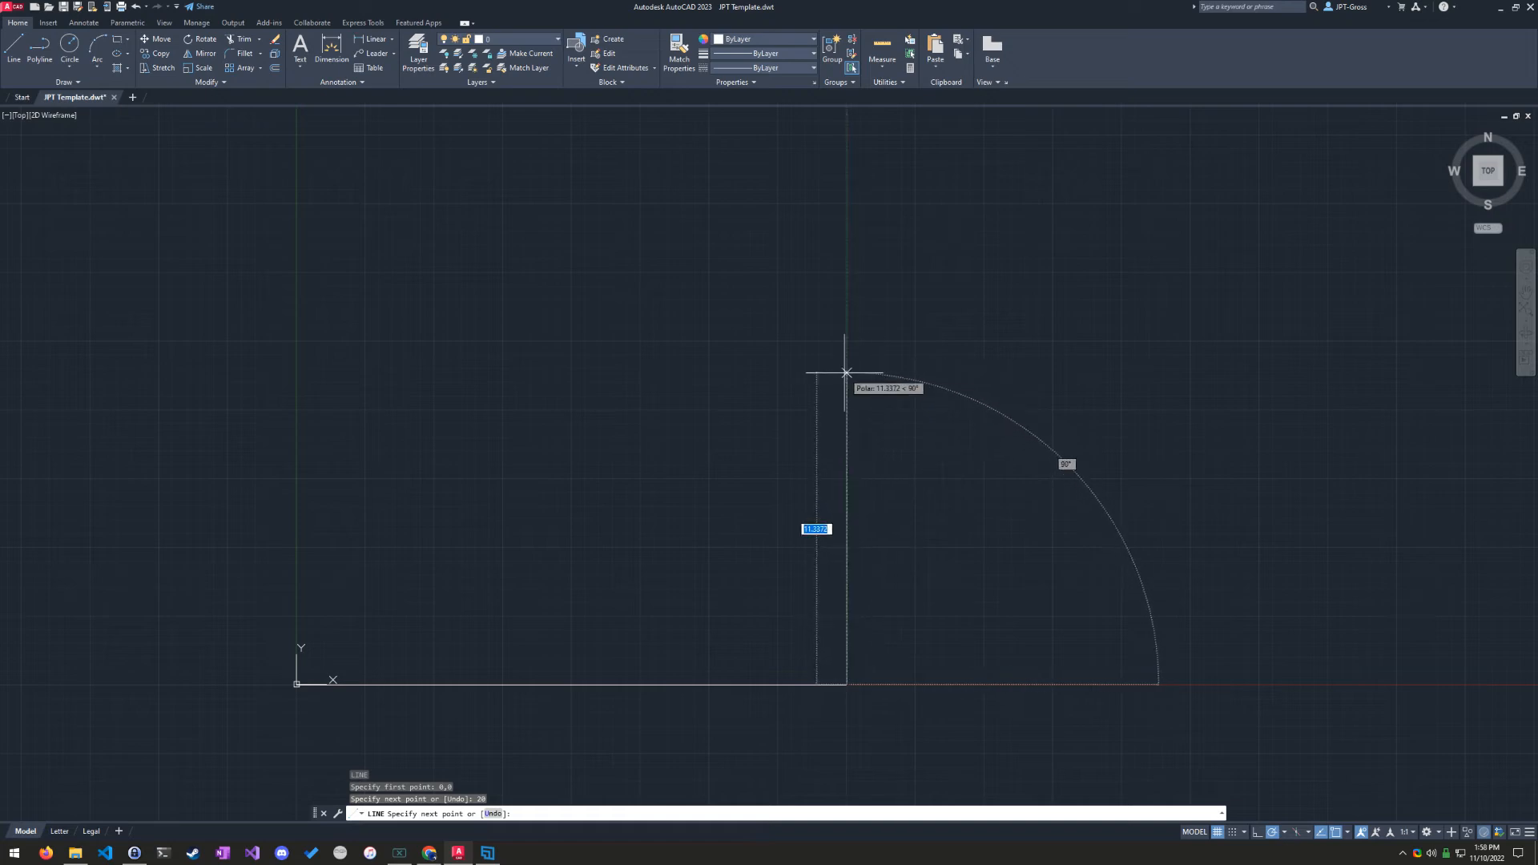
Complete the square with 20-unit lines going up, back along X and down to the origin, and end the Line command.
type("20")
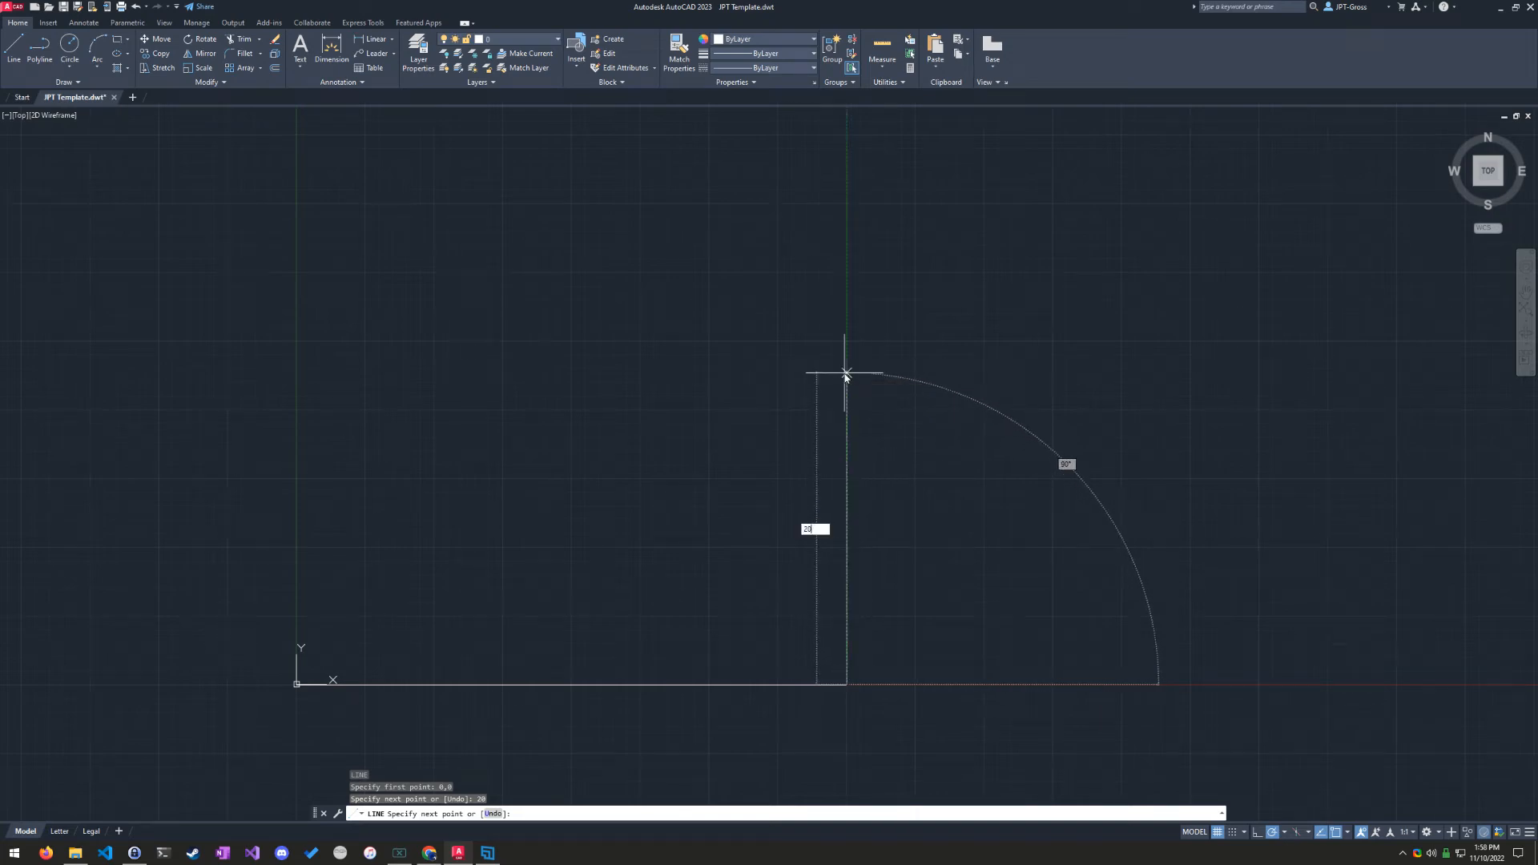
key("Return")
middle_click_drag(630, 394, 643, 573)
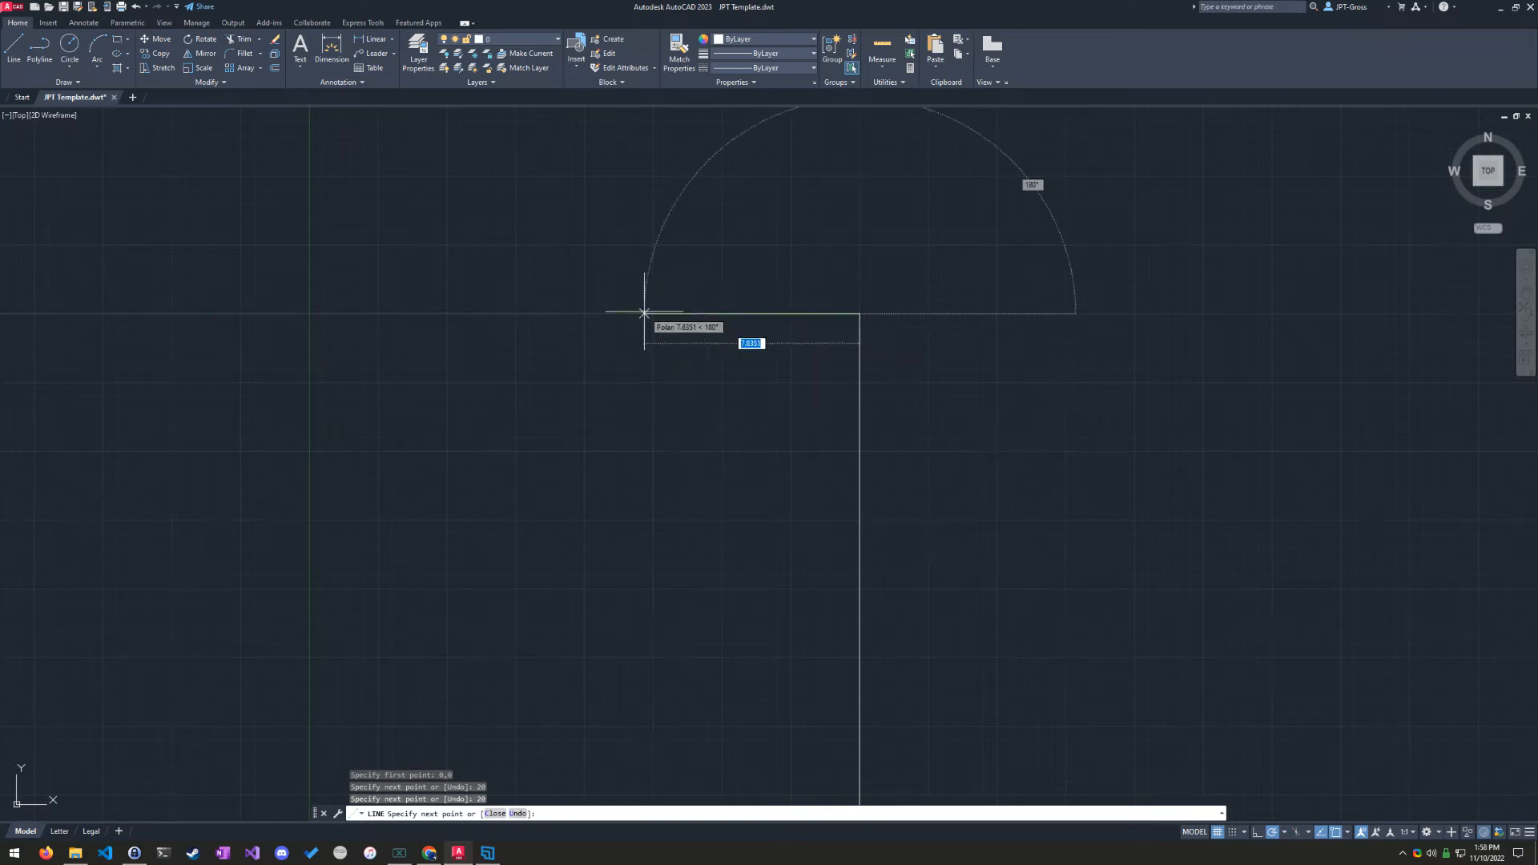
type("20")
key("Return")
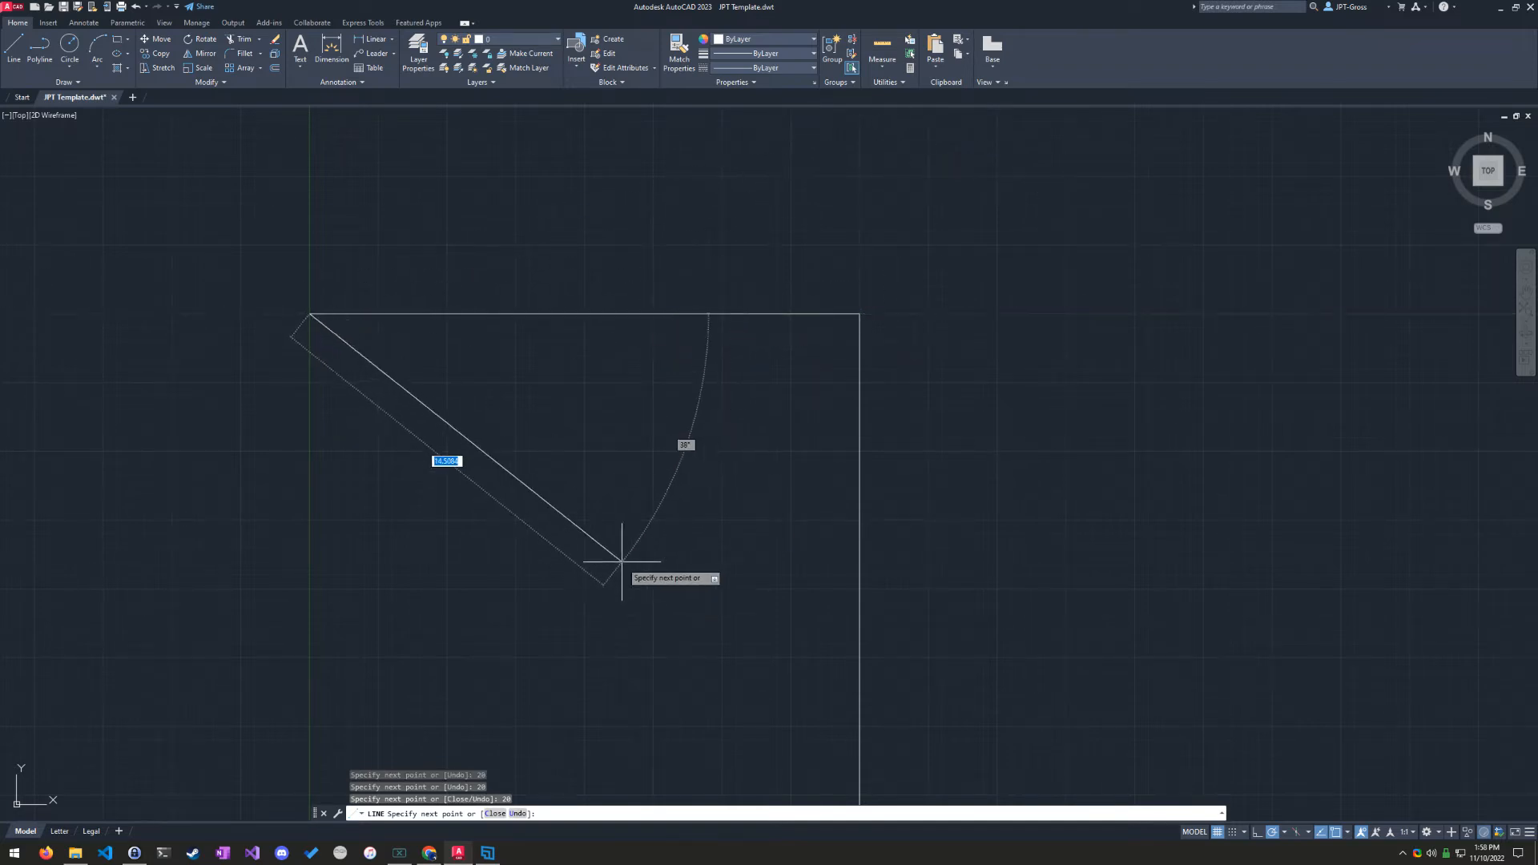
middle_click_drag(626, 550, 611, 356)
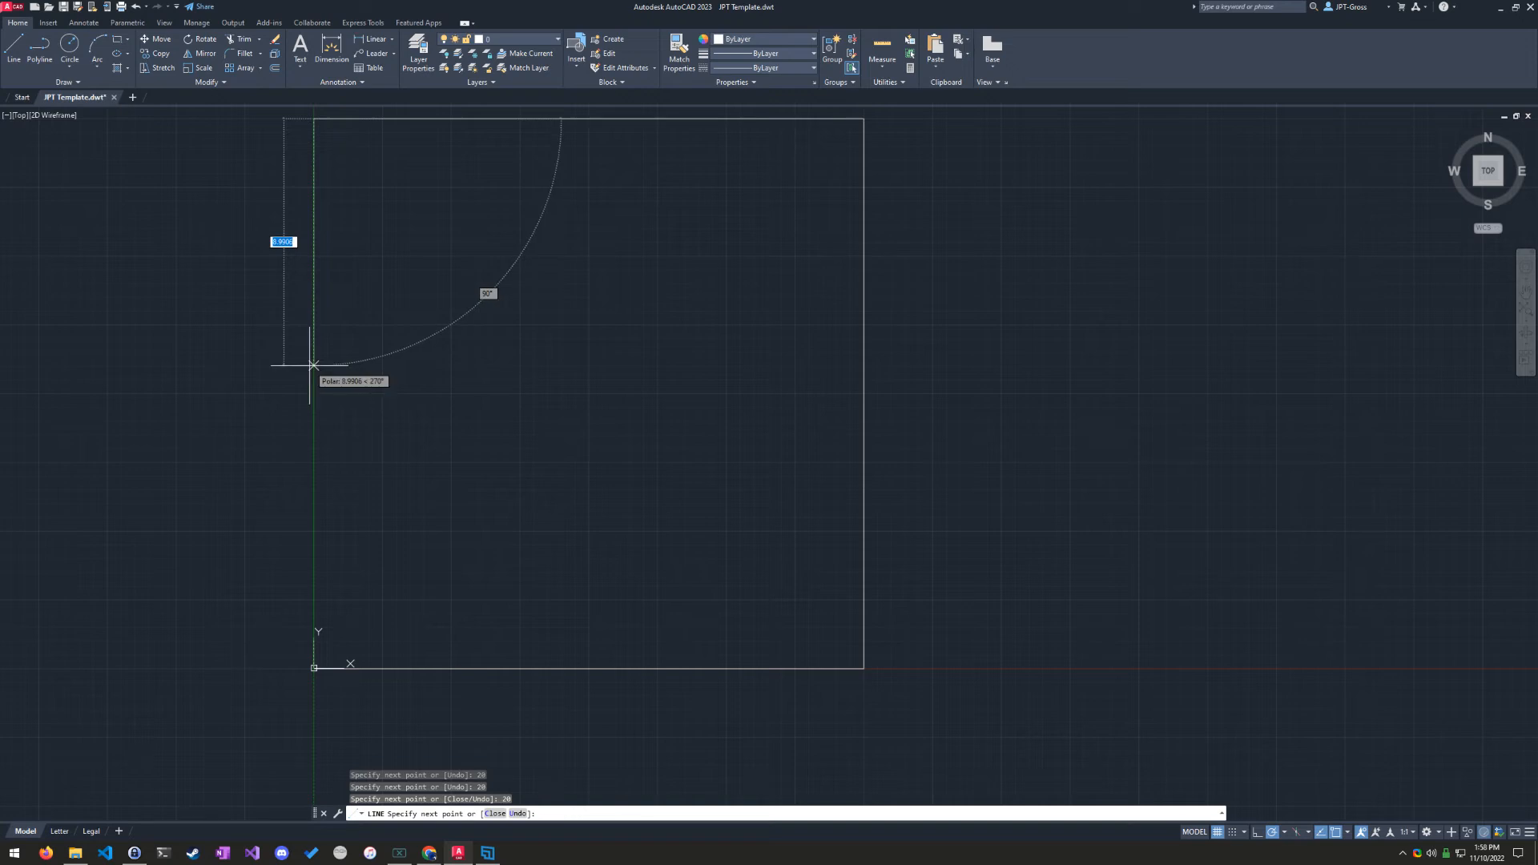
type("20")
key("Return")
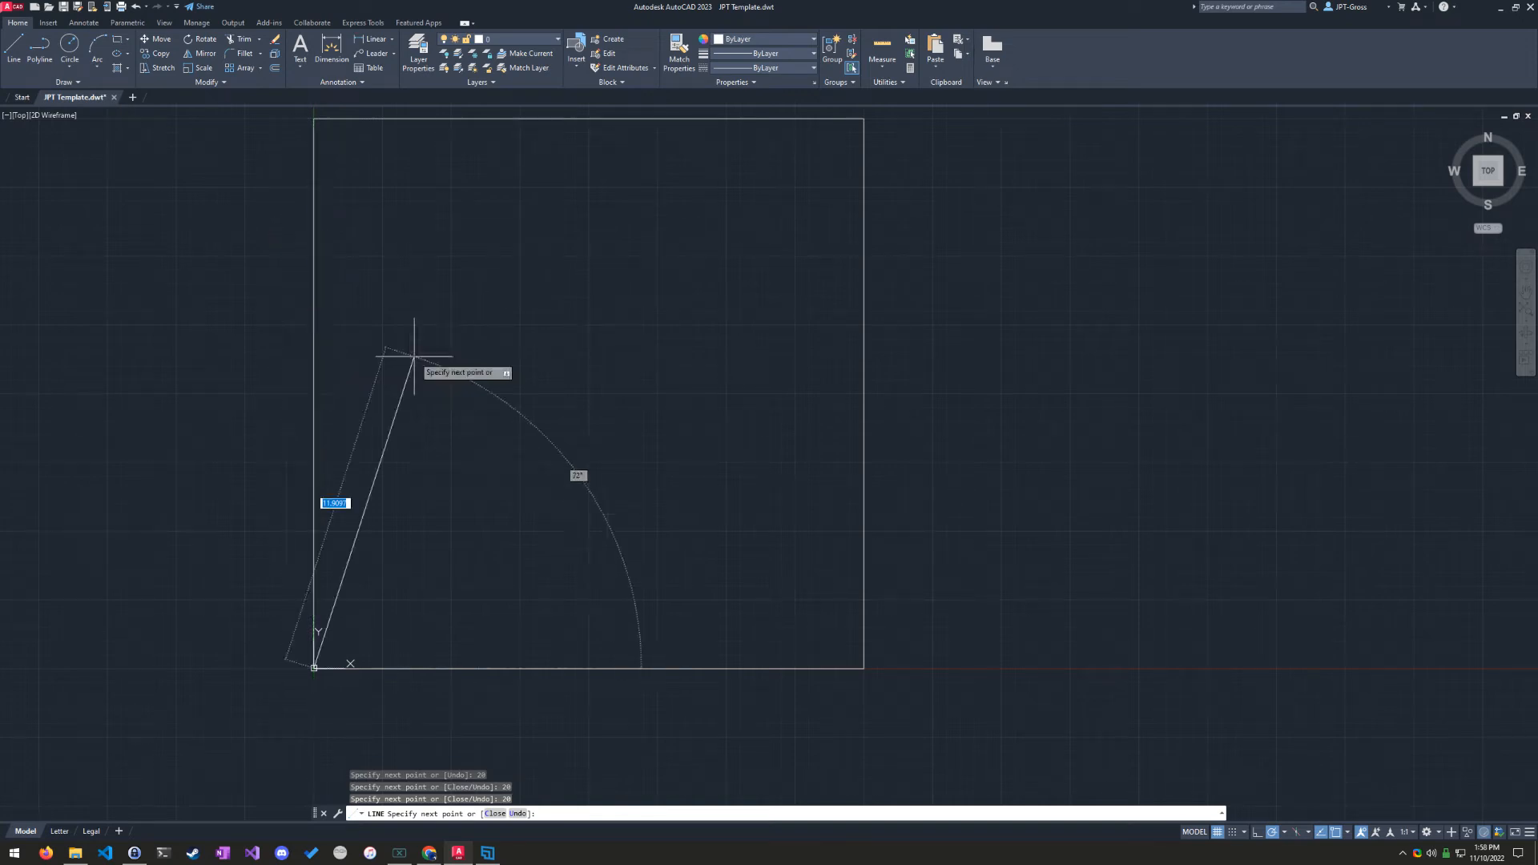
key("Return")
middle_click_drag(381, 461, 422, 542)
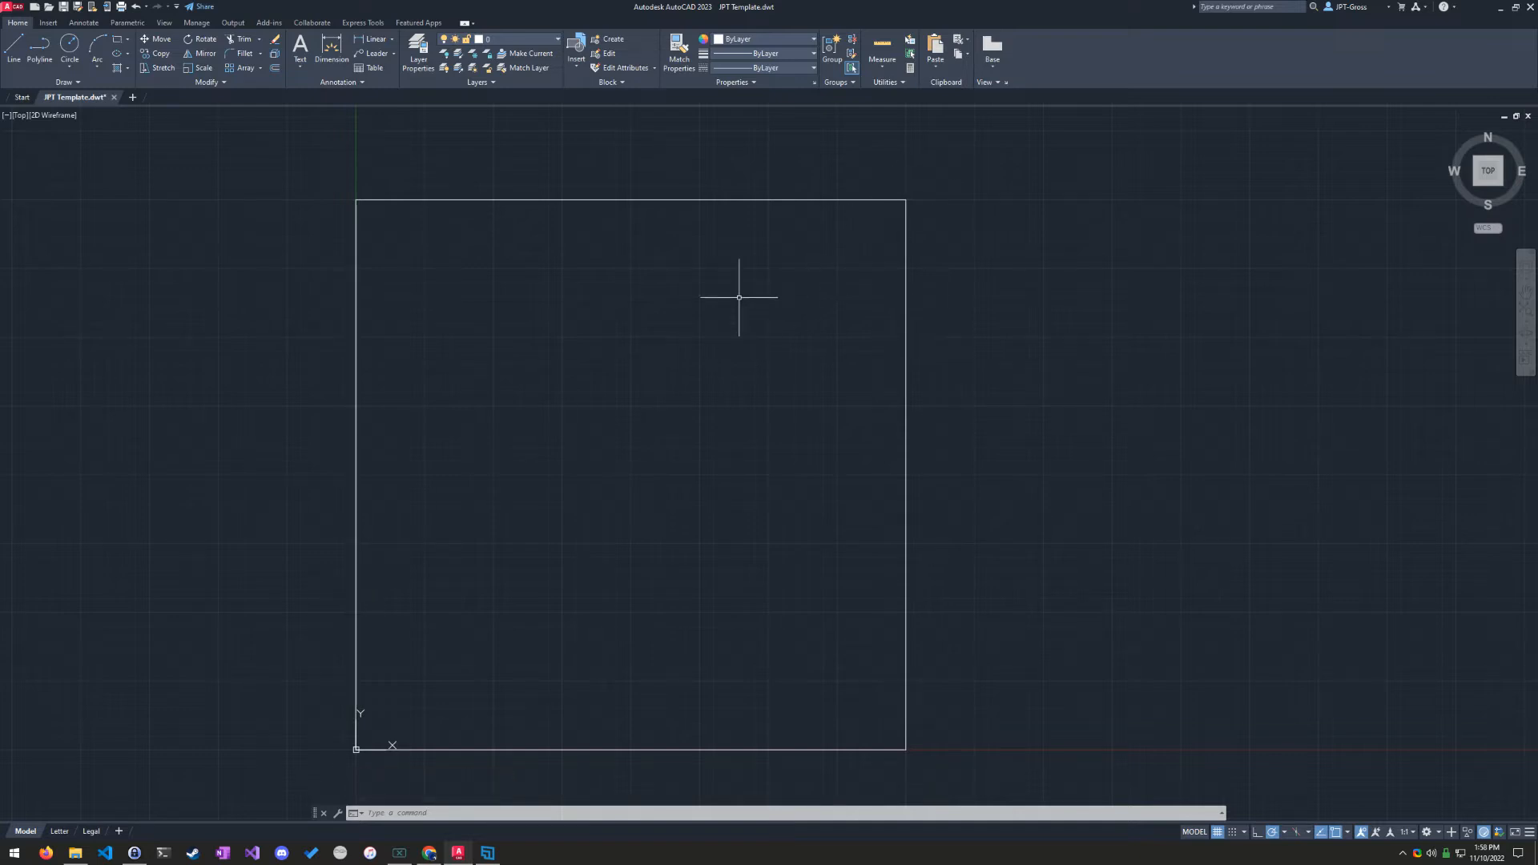
Delete all four lines of the 20-unit square.
scroll(738, 298, "down", 4)
left_click(890, 202)
left_click(452, 548)
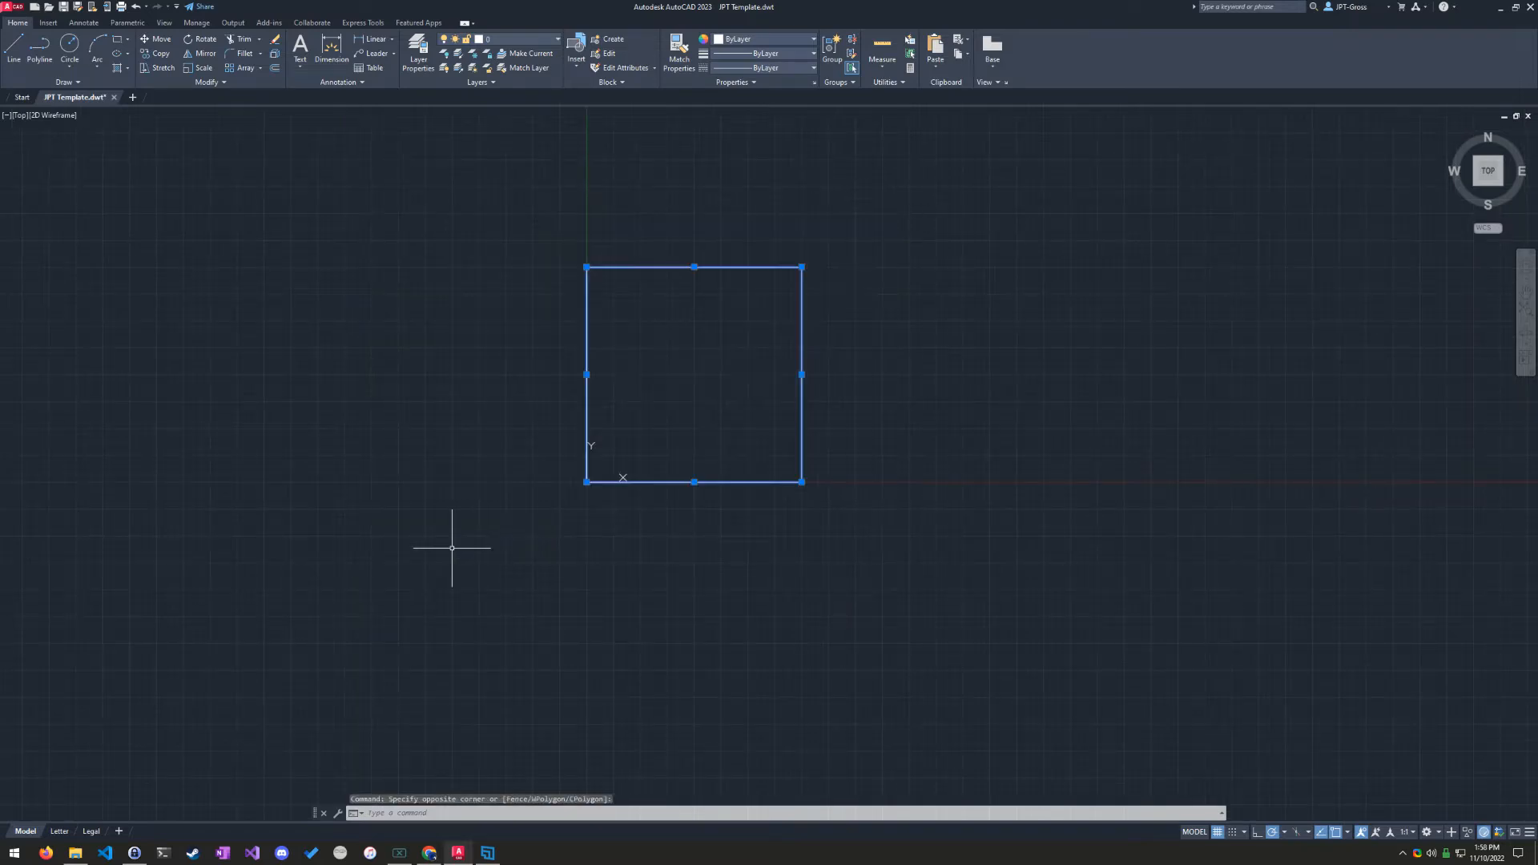
key("Delete")
middle_click_drag(617, 561, 523, 697)
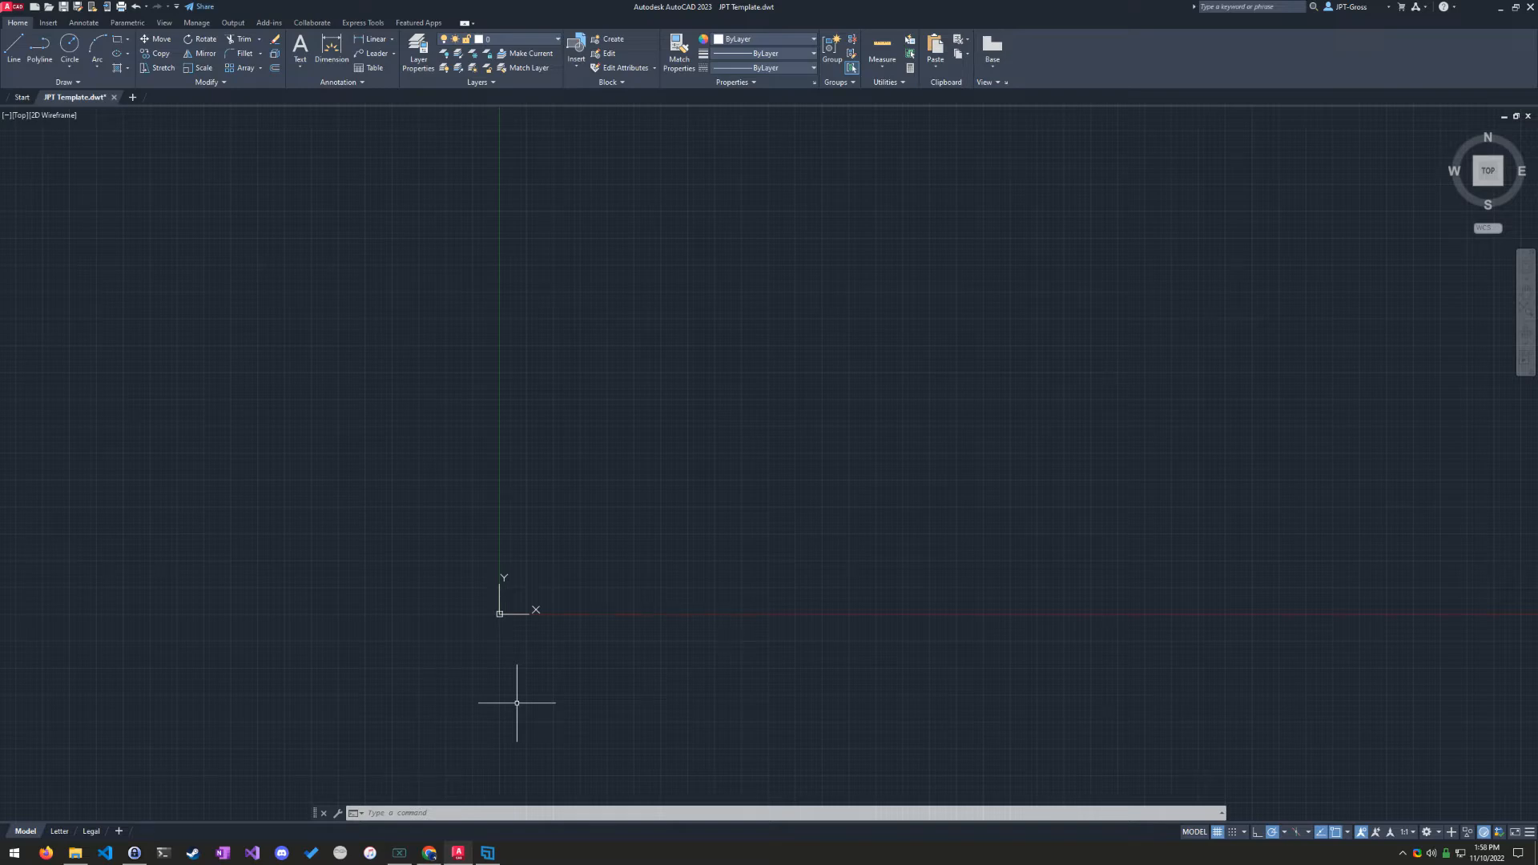
scroll(550, 659, "up", 3)
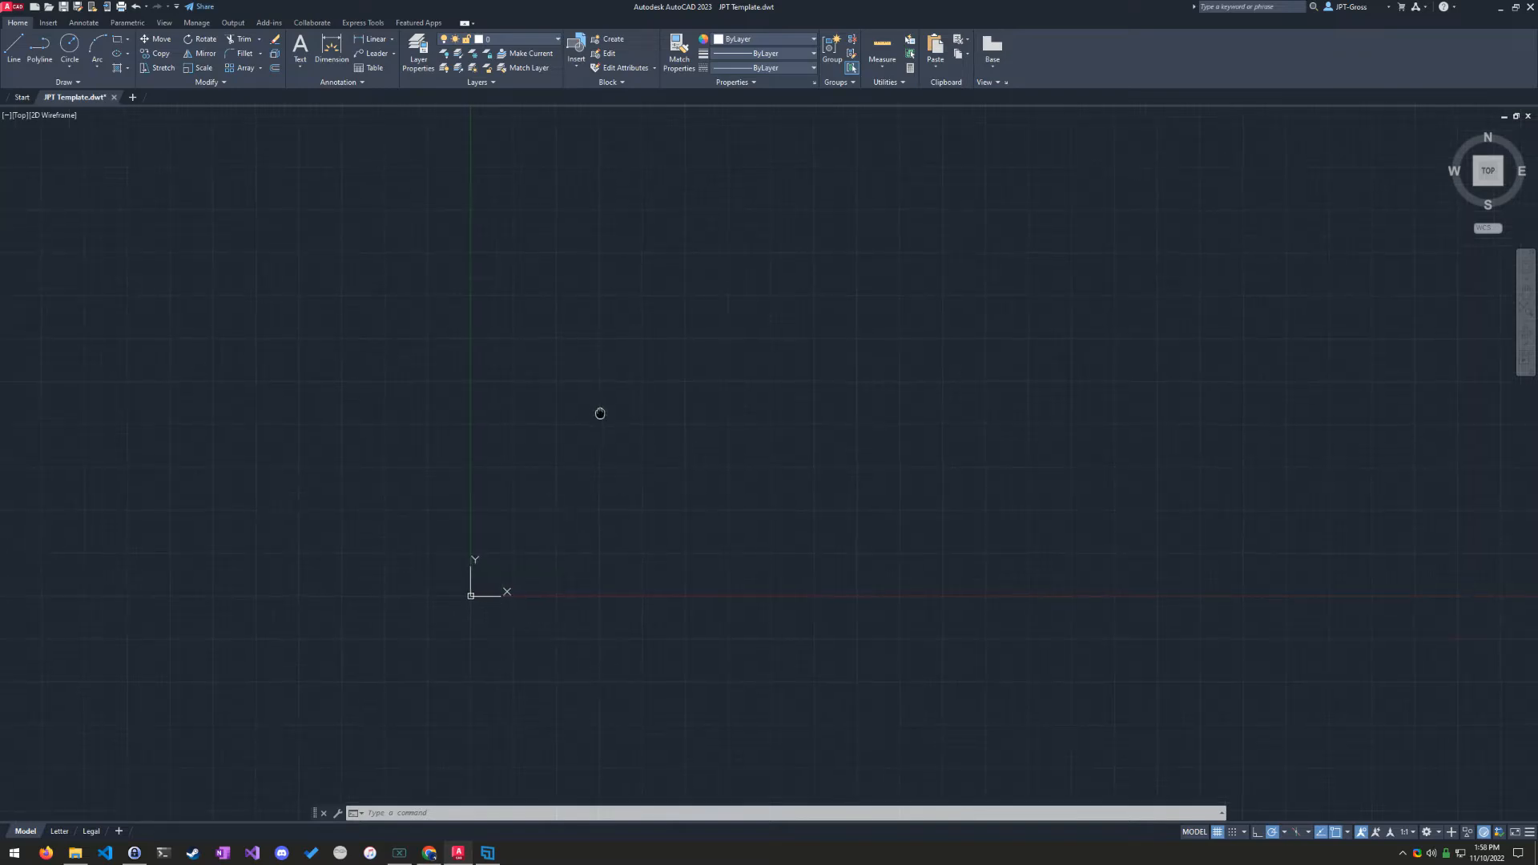
middle_click_drag(600, 412, 679, 441)
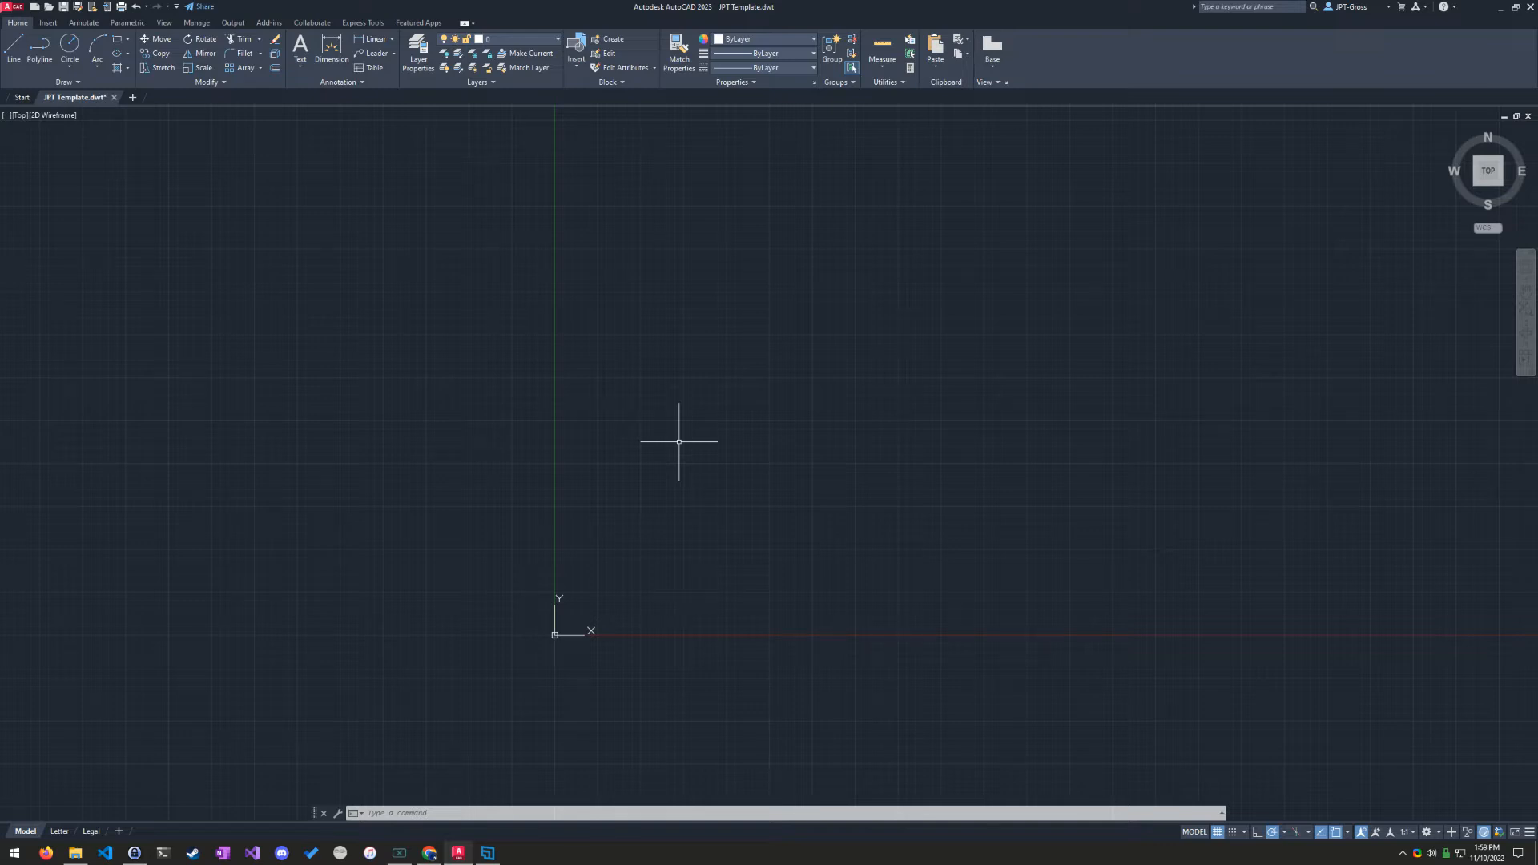
type("l")
key("Return")
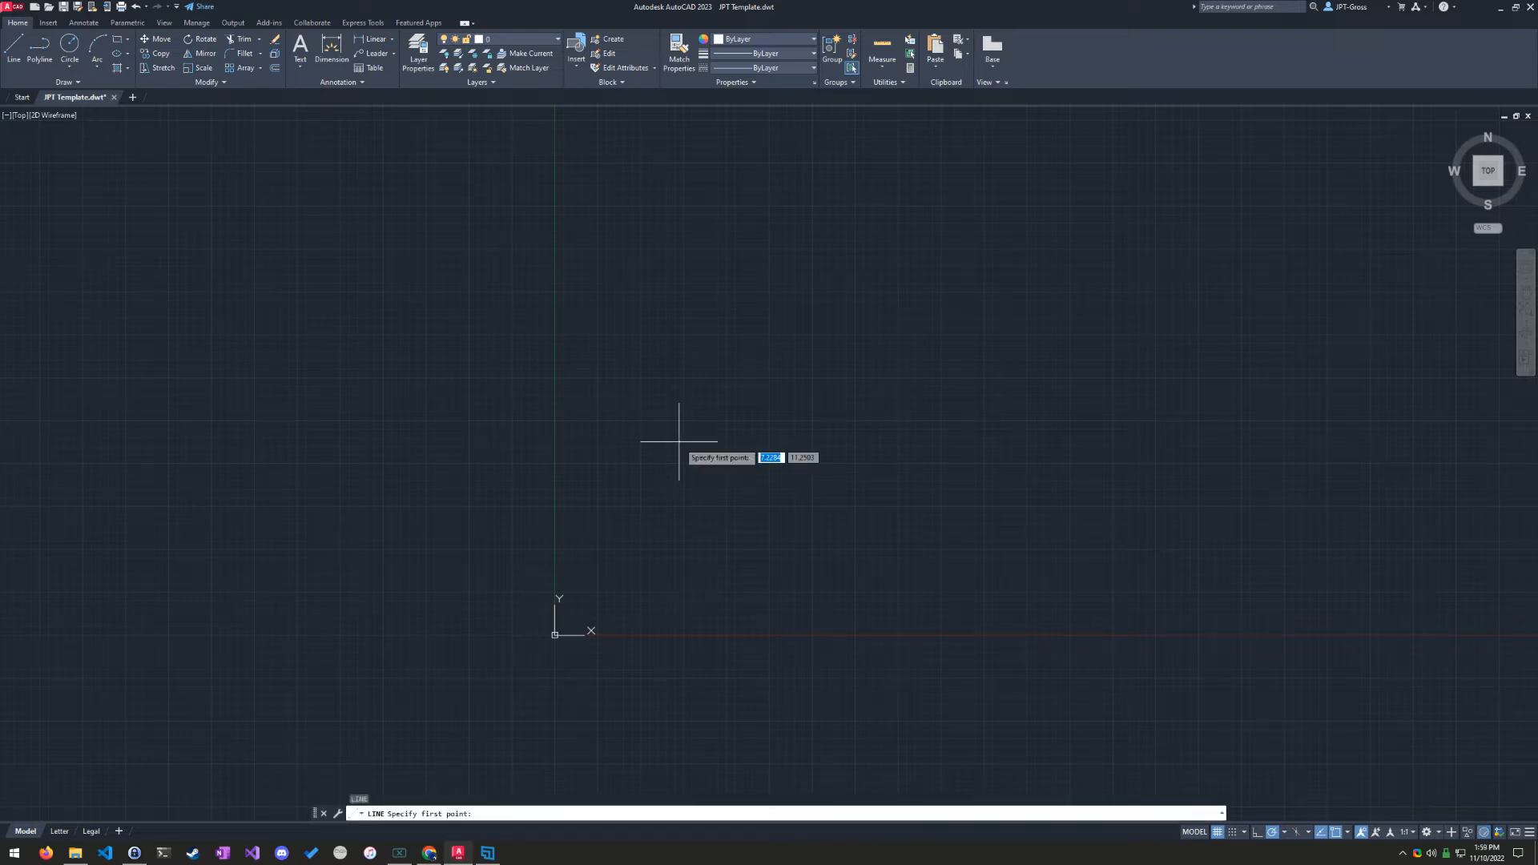
type("5")
key("Tab")
type("5")
key("Return")
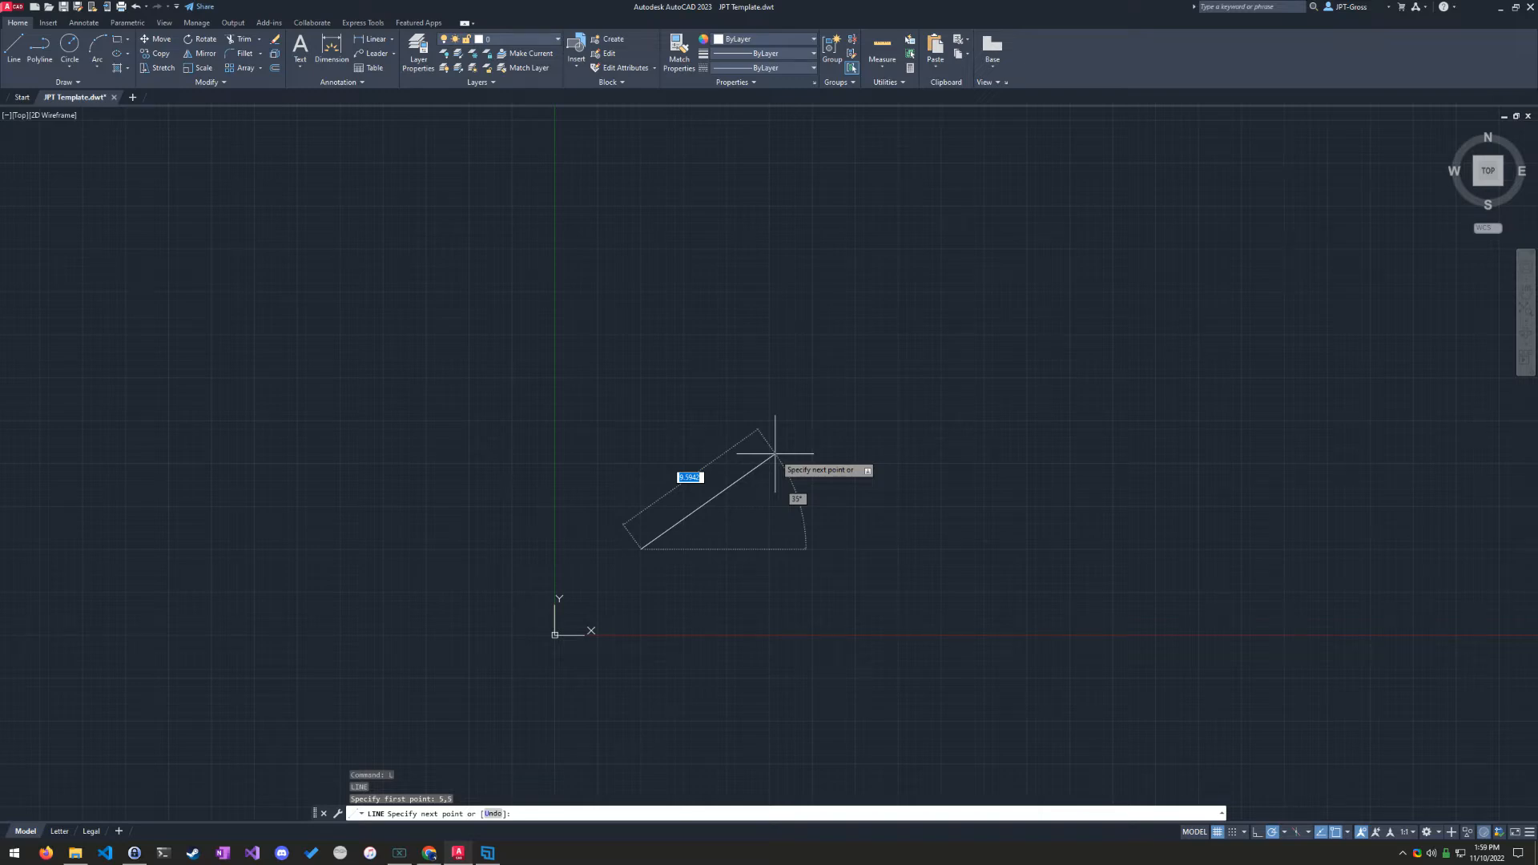
key("F8")
key("F8")
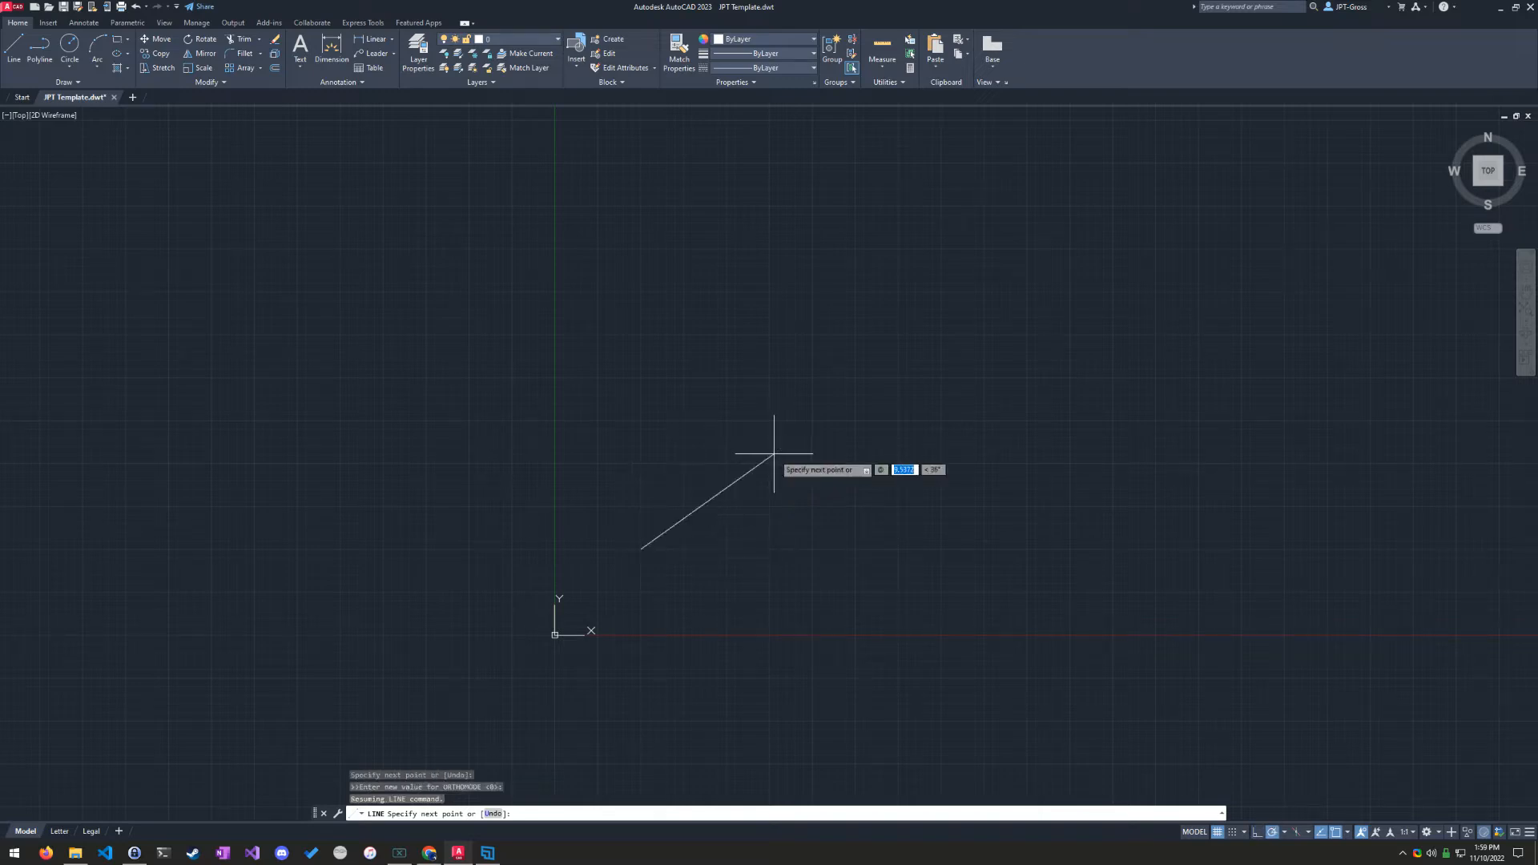
key("ctrl+1")
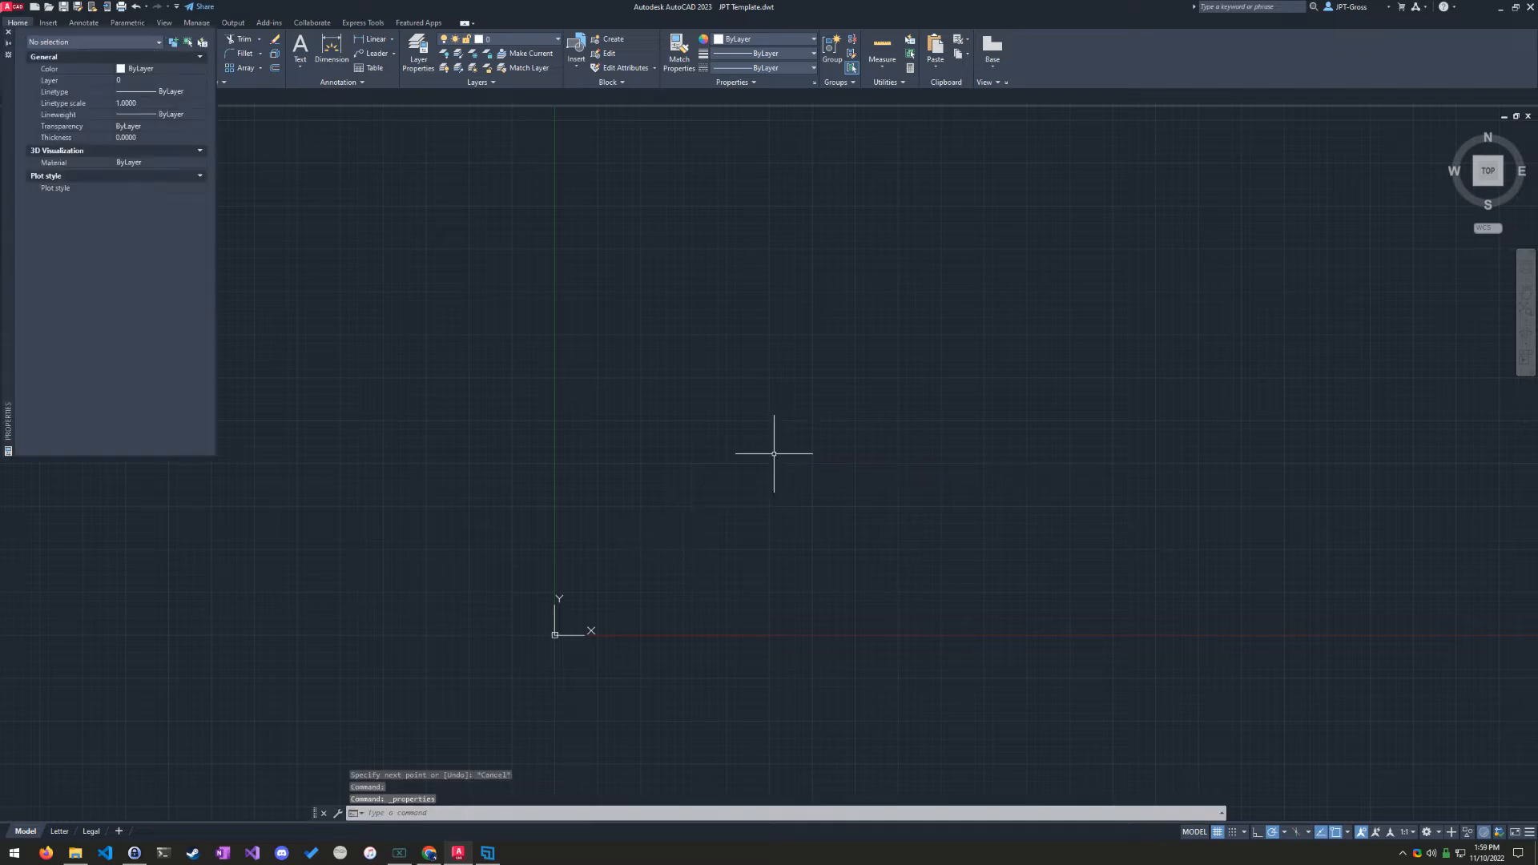
key("Escape")
key("Escape")
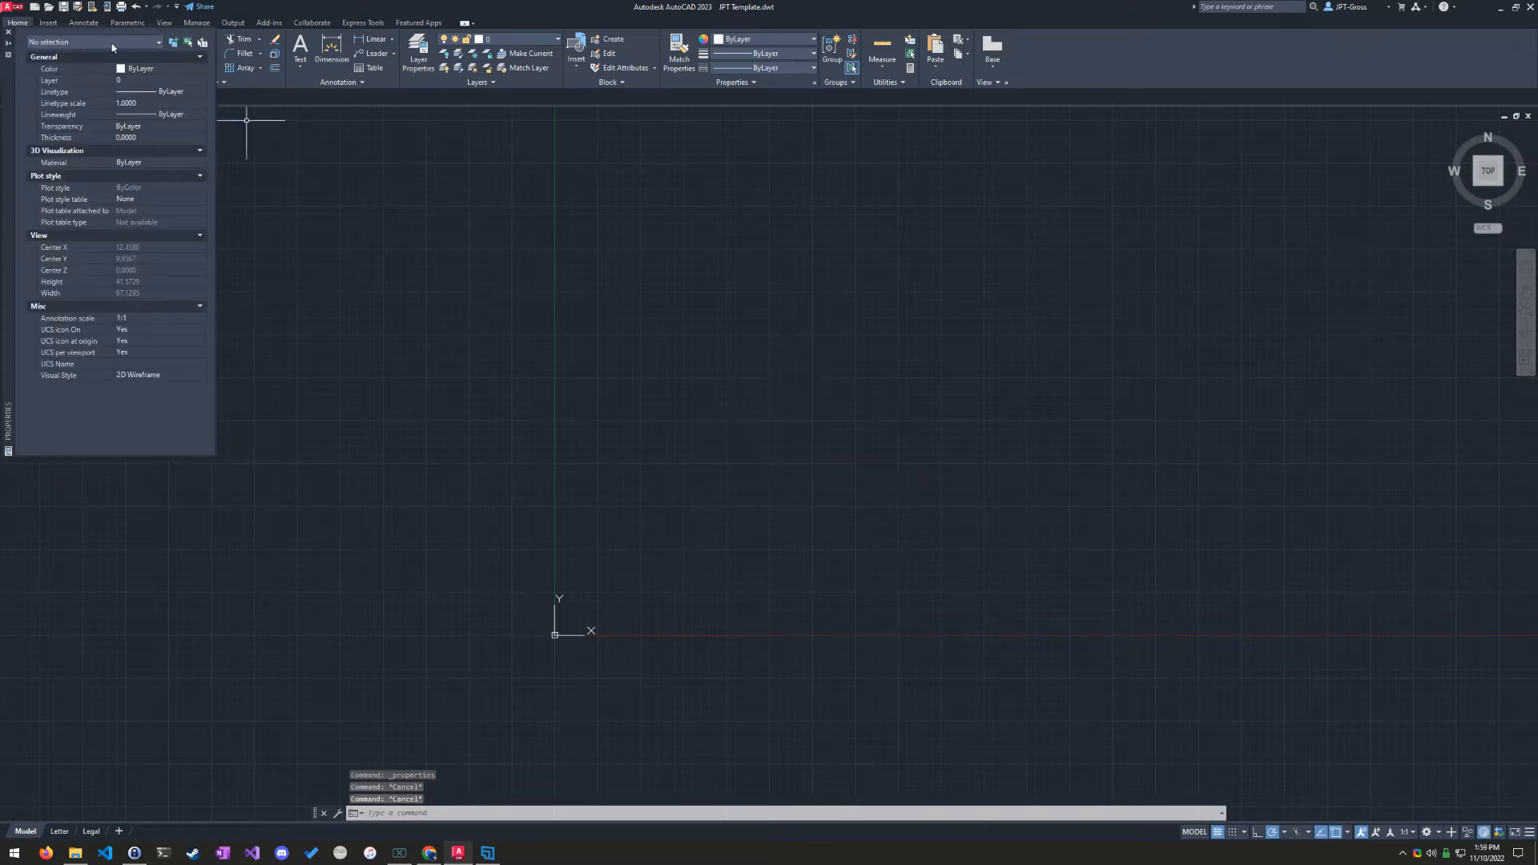
left_click(8, 32)
left_click(676, 397)
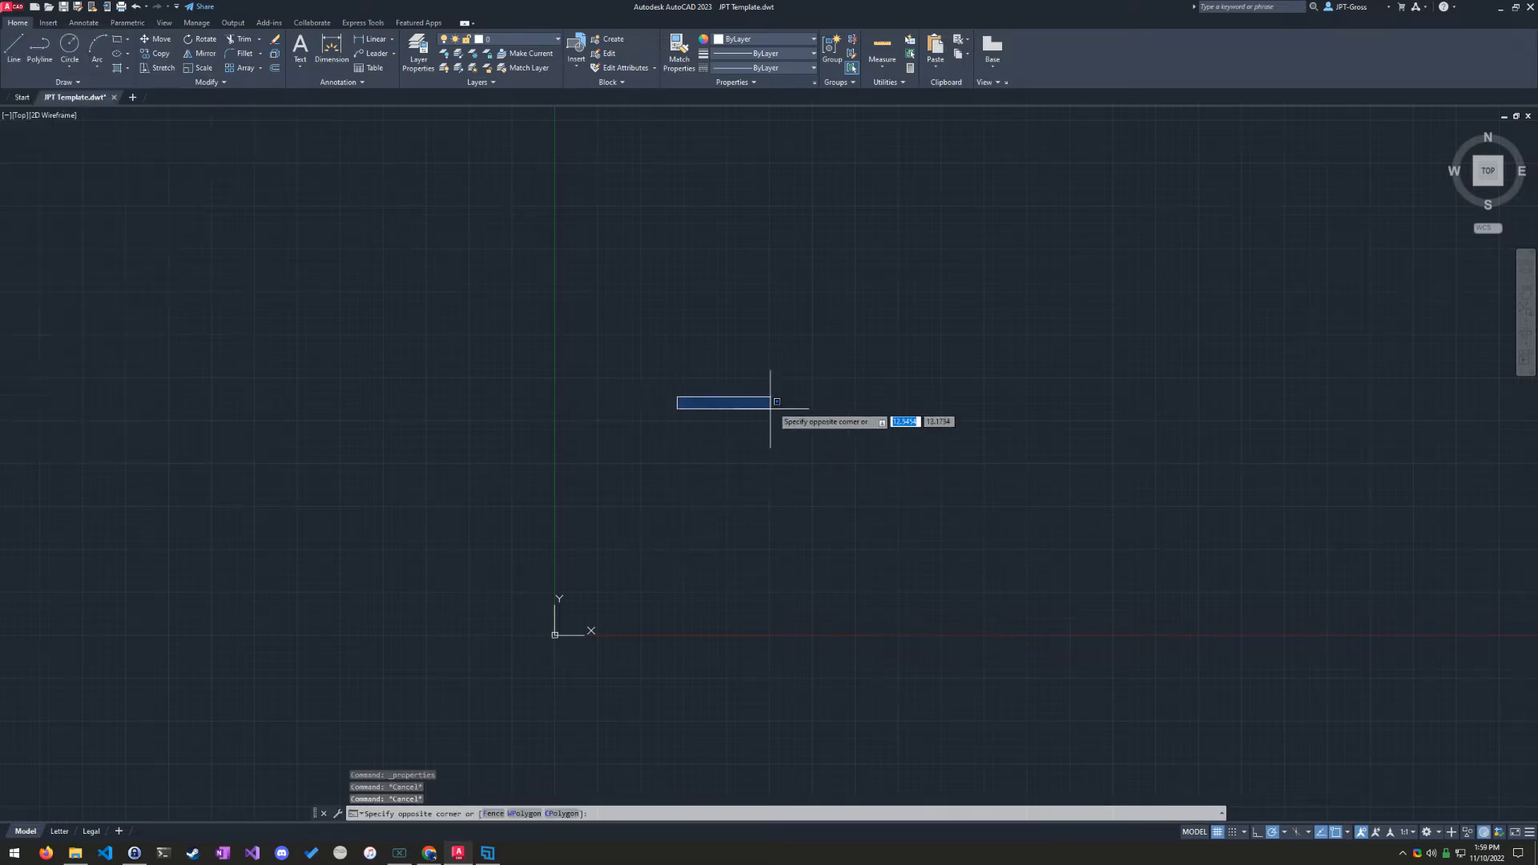
left_click(771, 410)
key("super")
type("zoom")
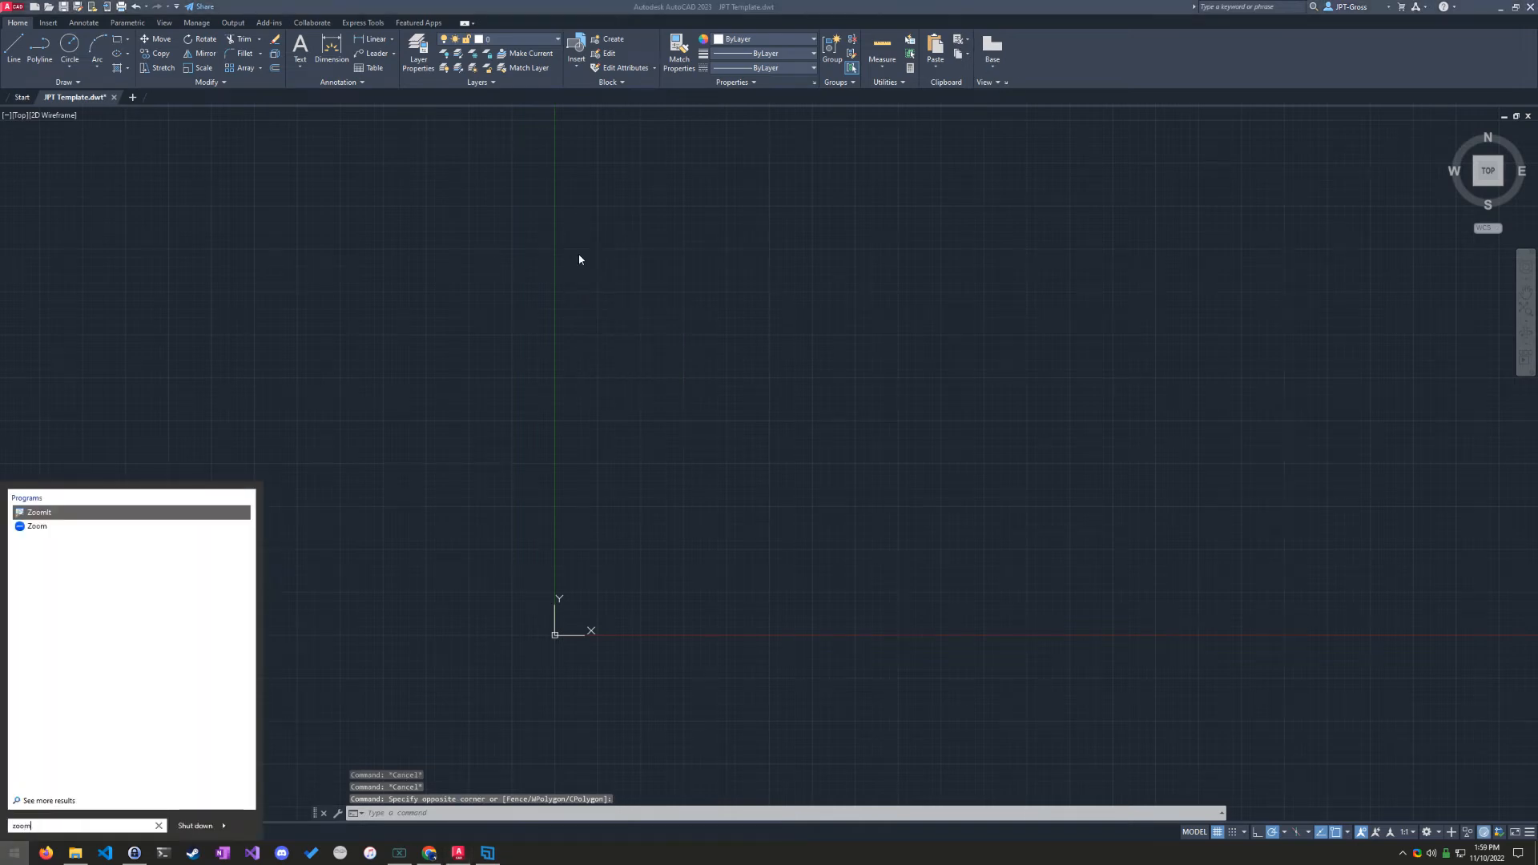
key("Escape")
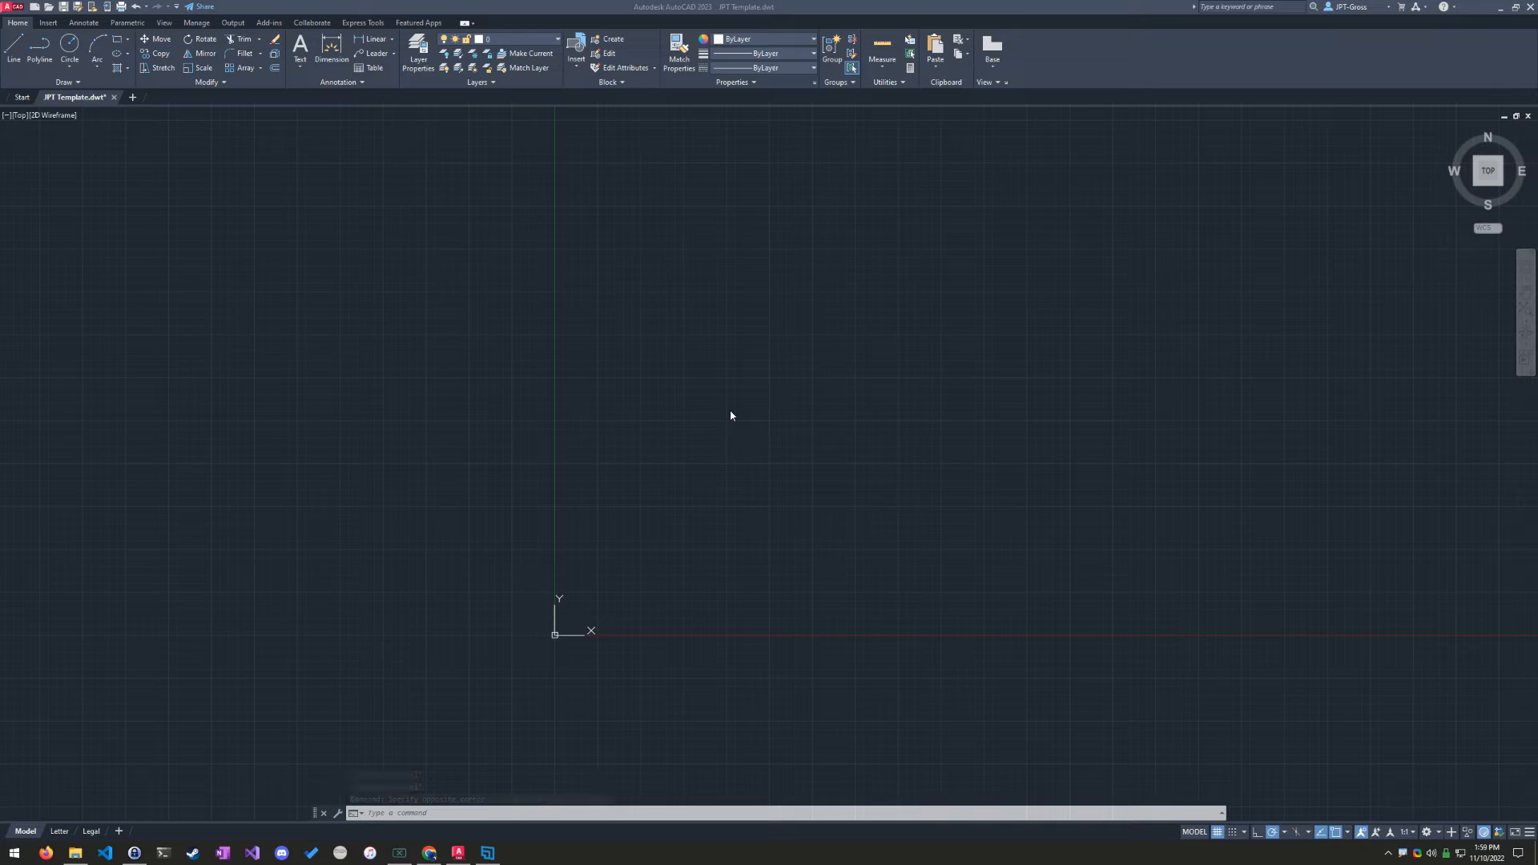
type("l")
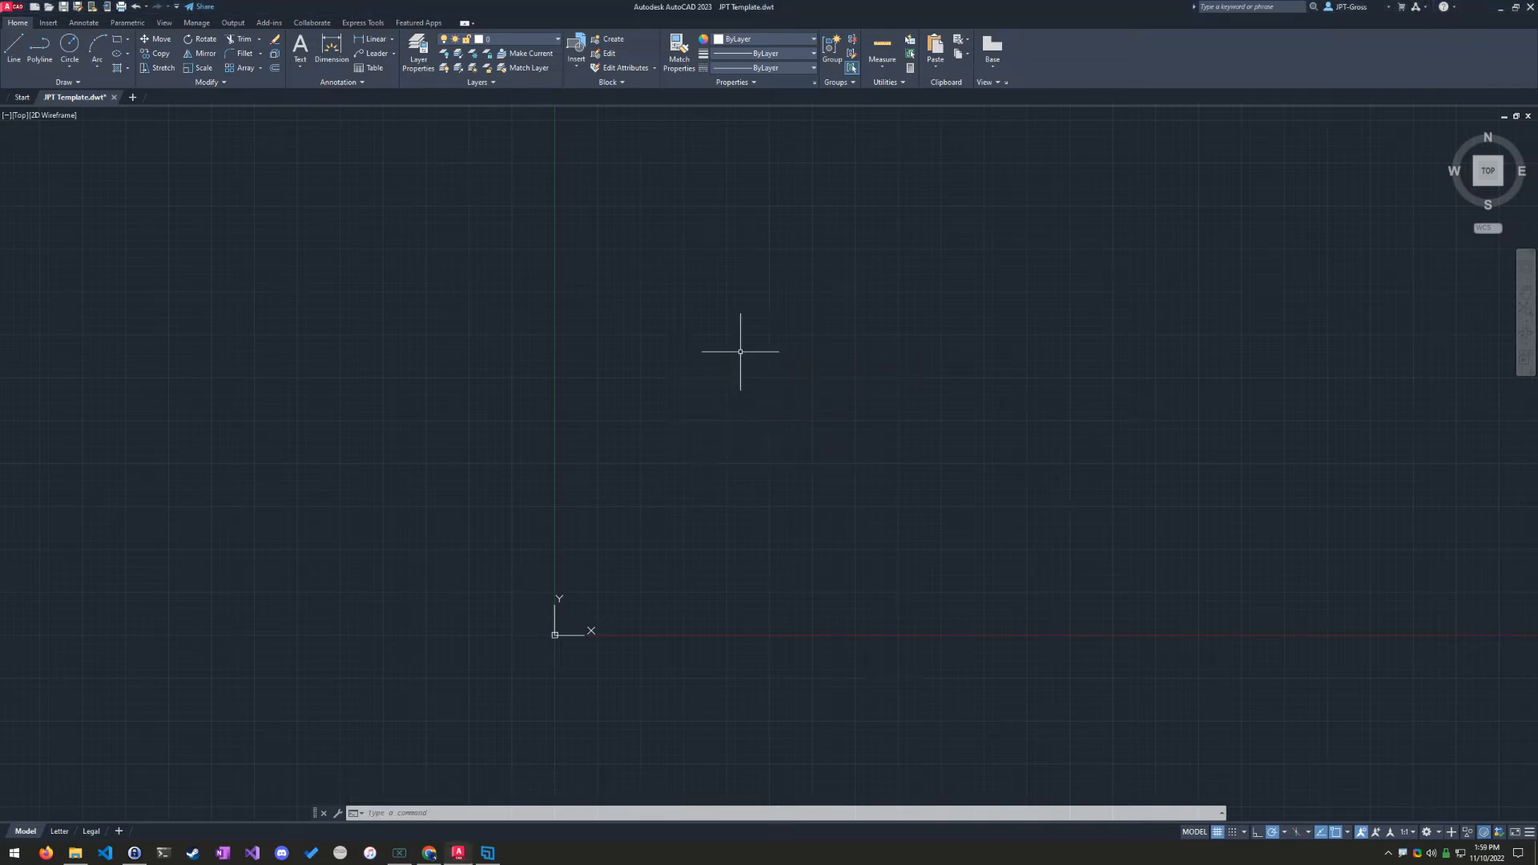
key("Return")
type("0,0")
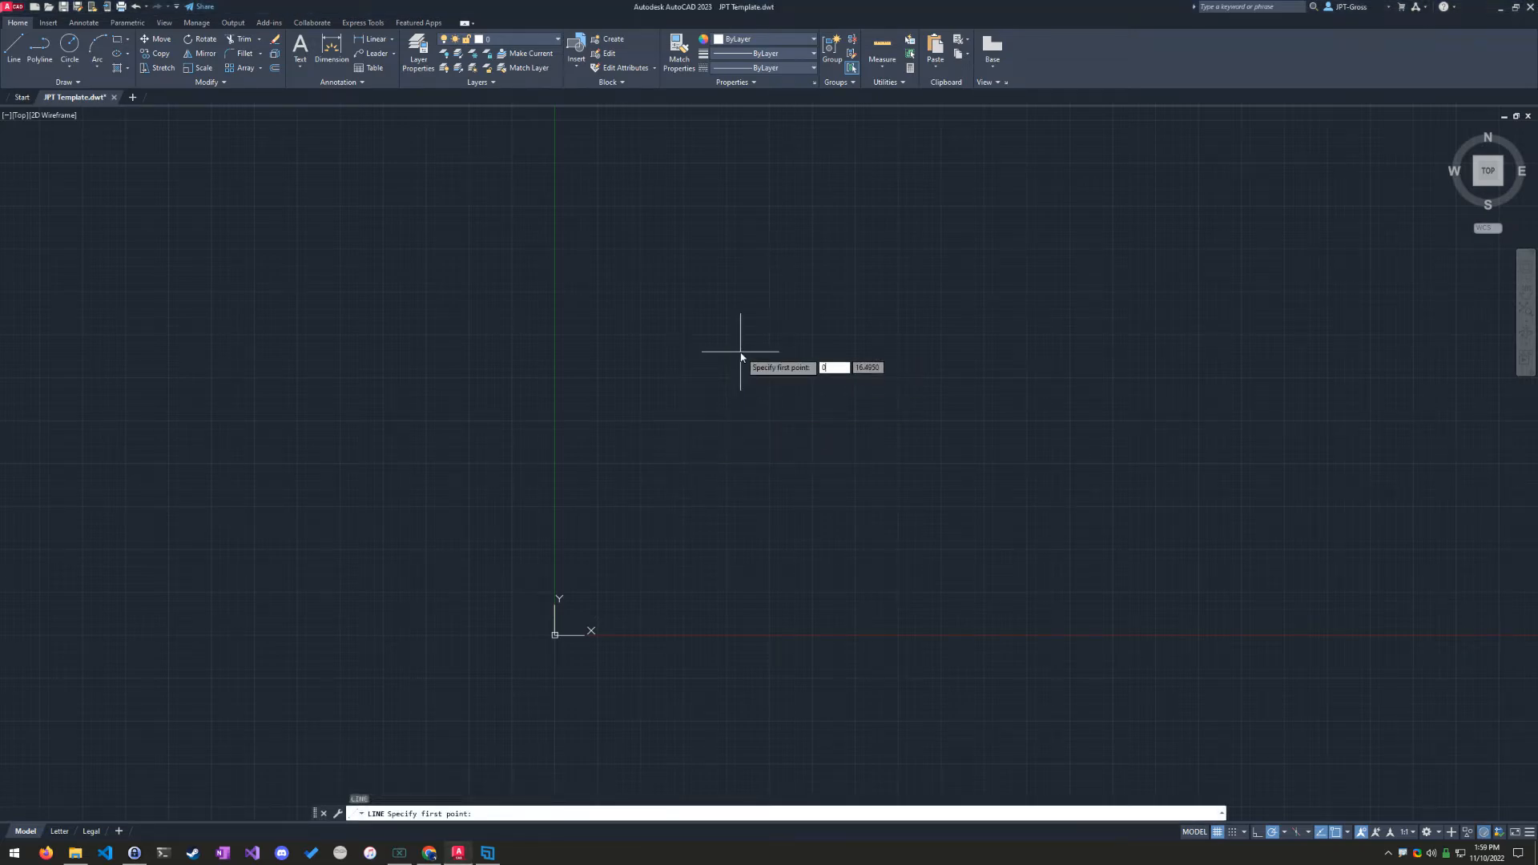
key("Return")
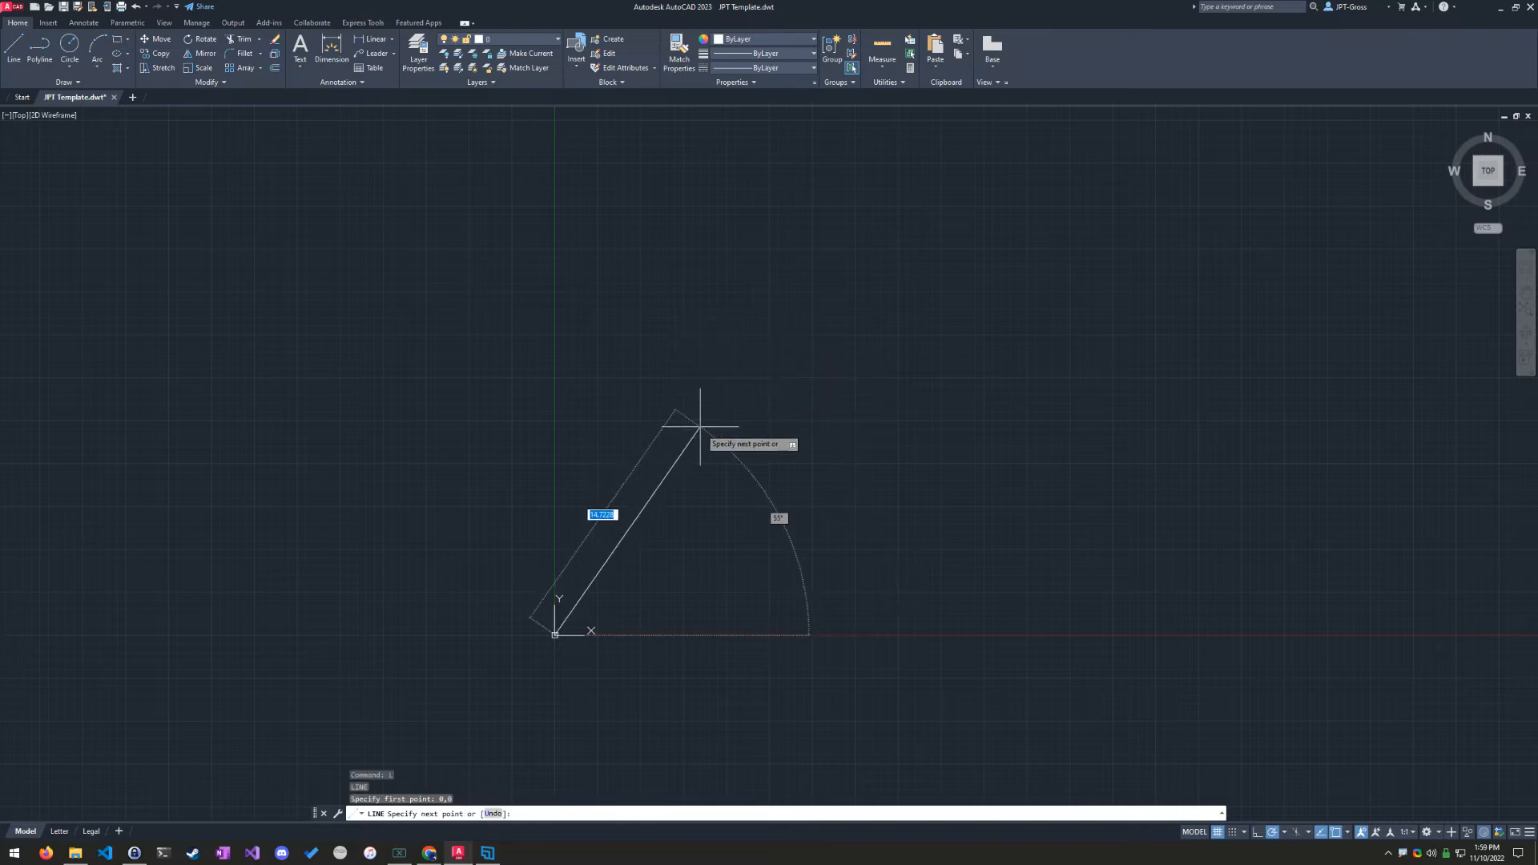
key("Escape")
key("Escape")
Start a line at 5,5 and draw its first segment to the relative coordinate @0,6.
type("l")
key("Return")
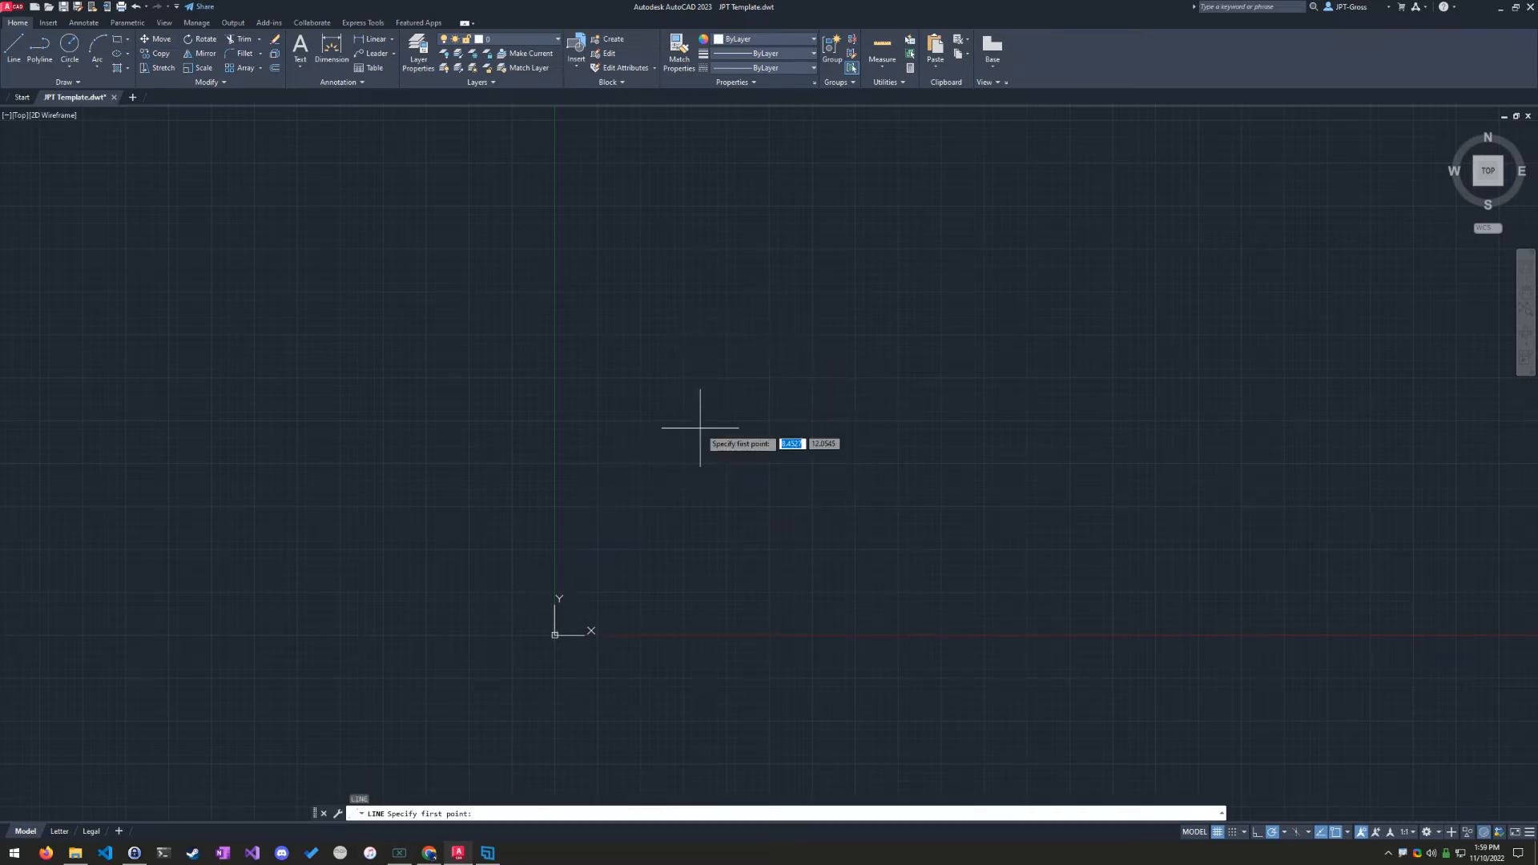
type("5,5")
key("Return")
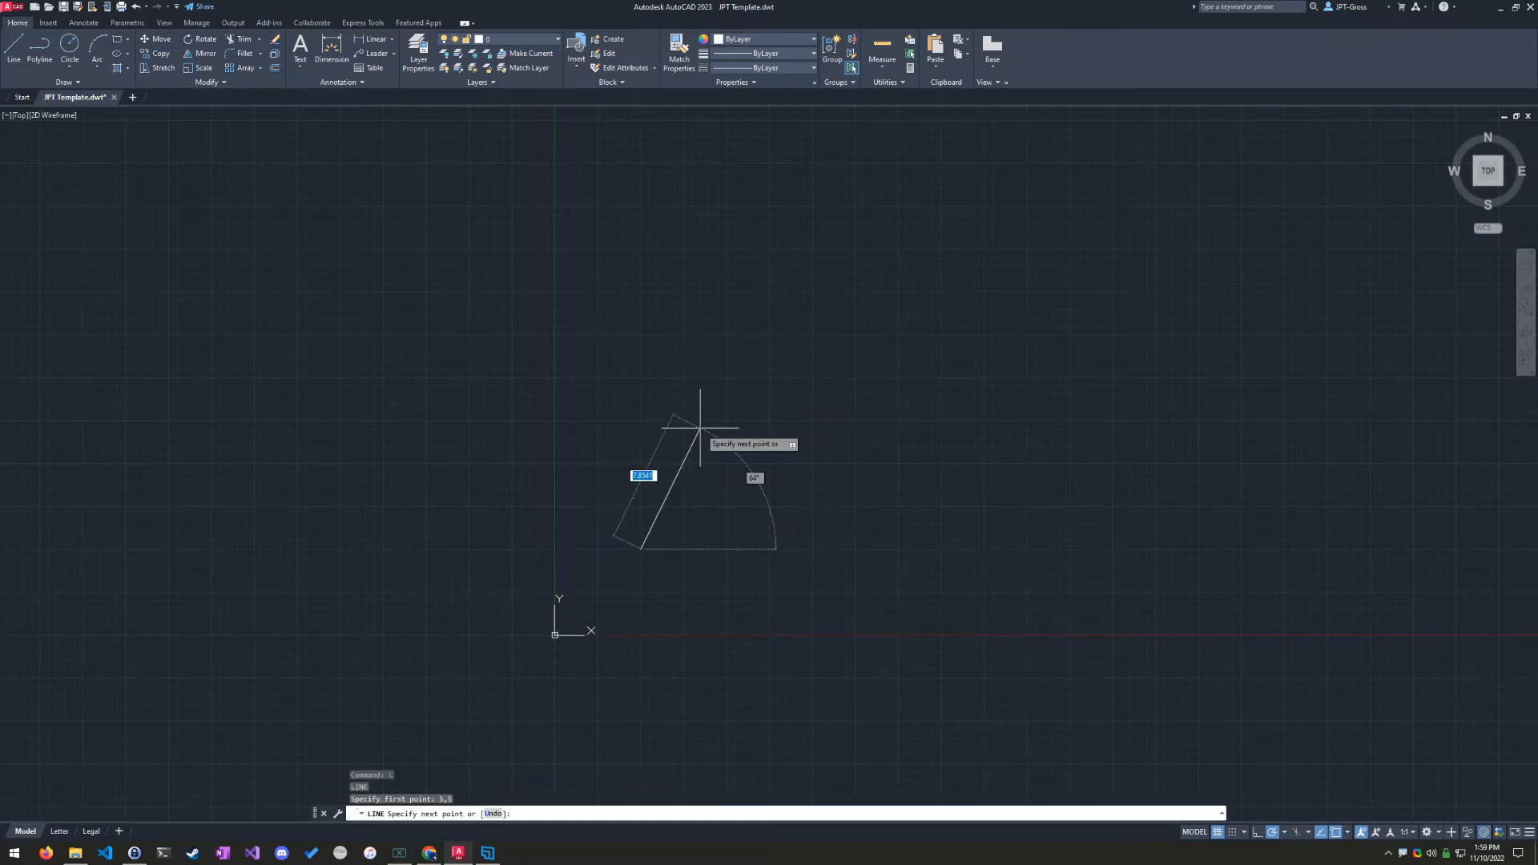
type("@")
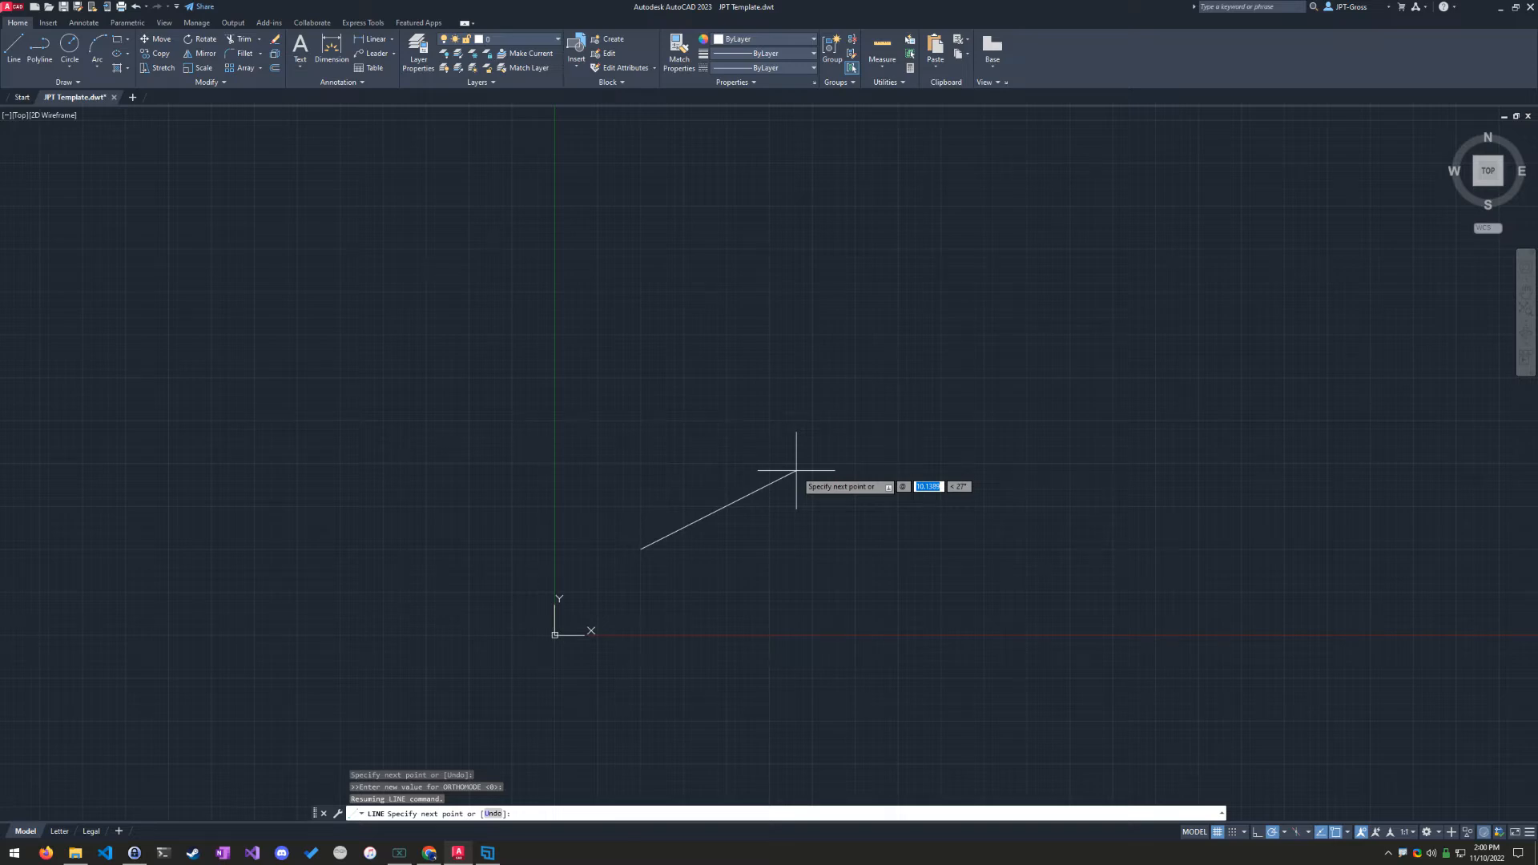
type("@0,6")
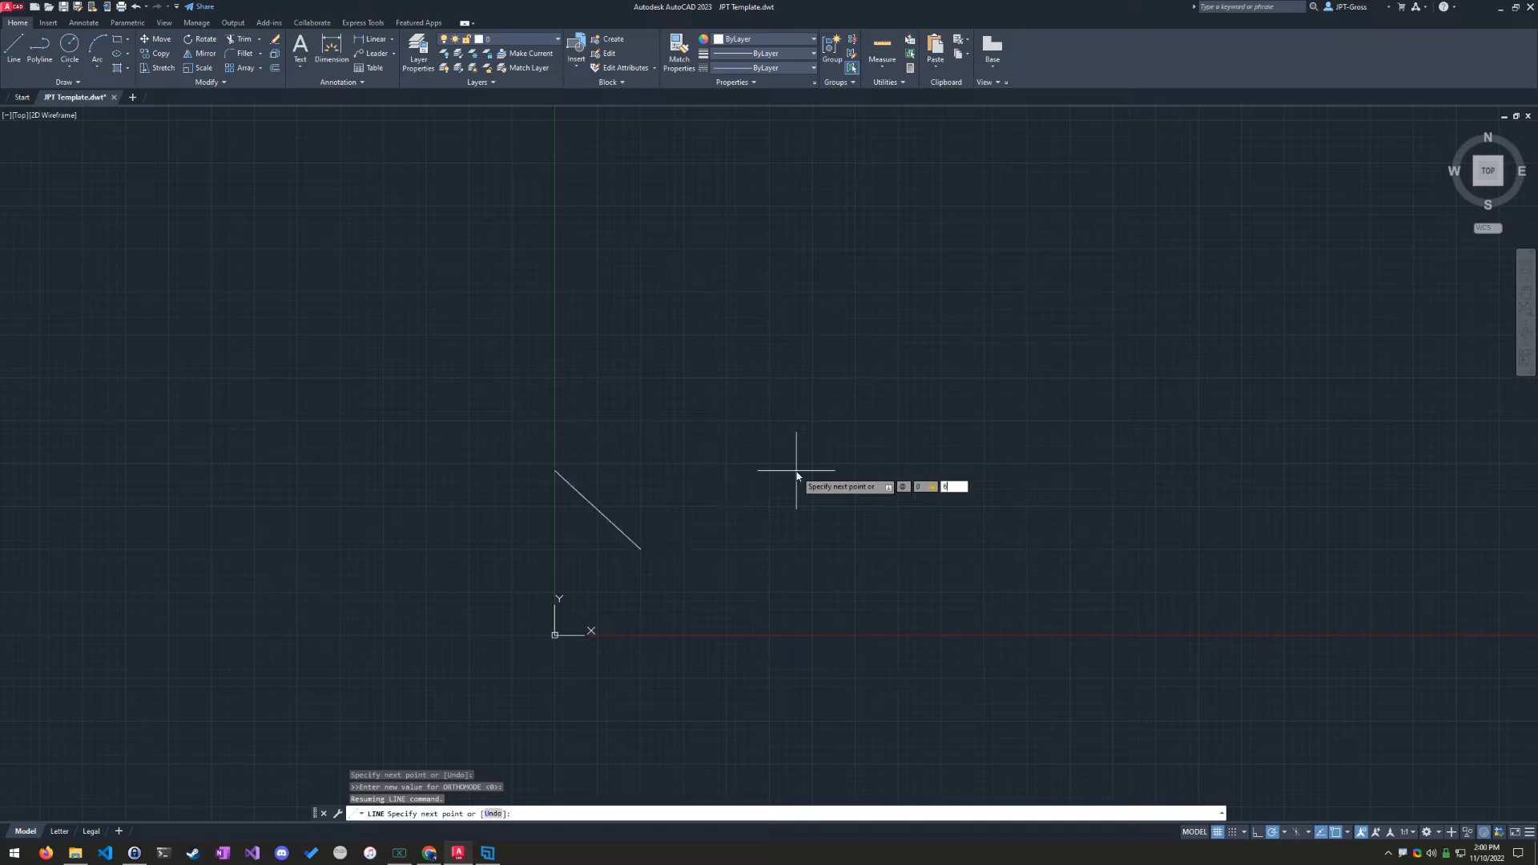
key("Return")
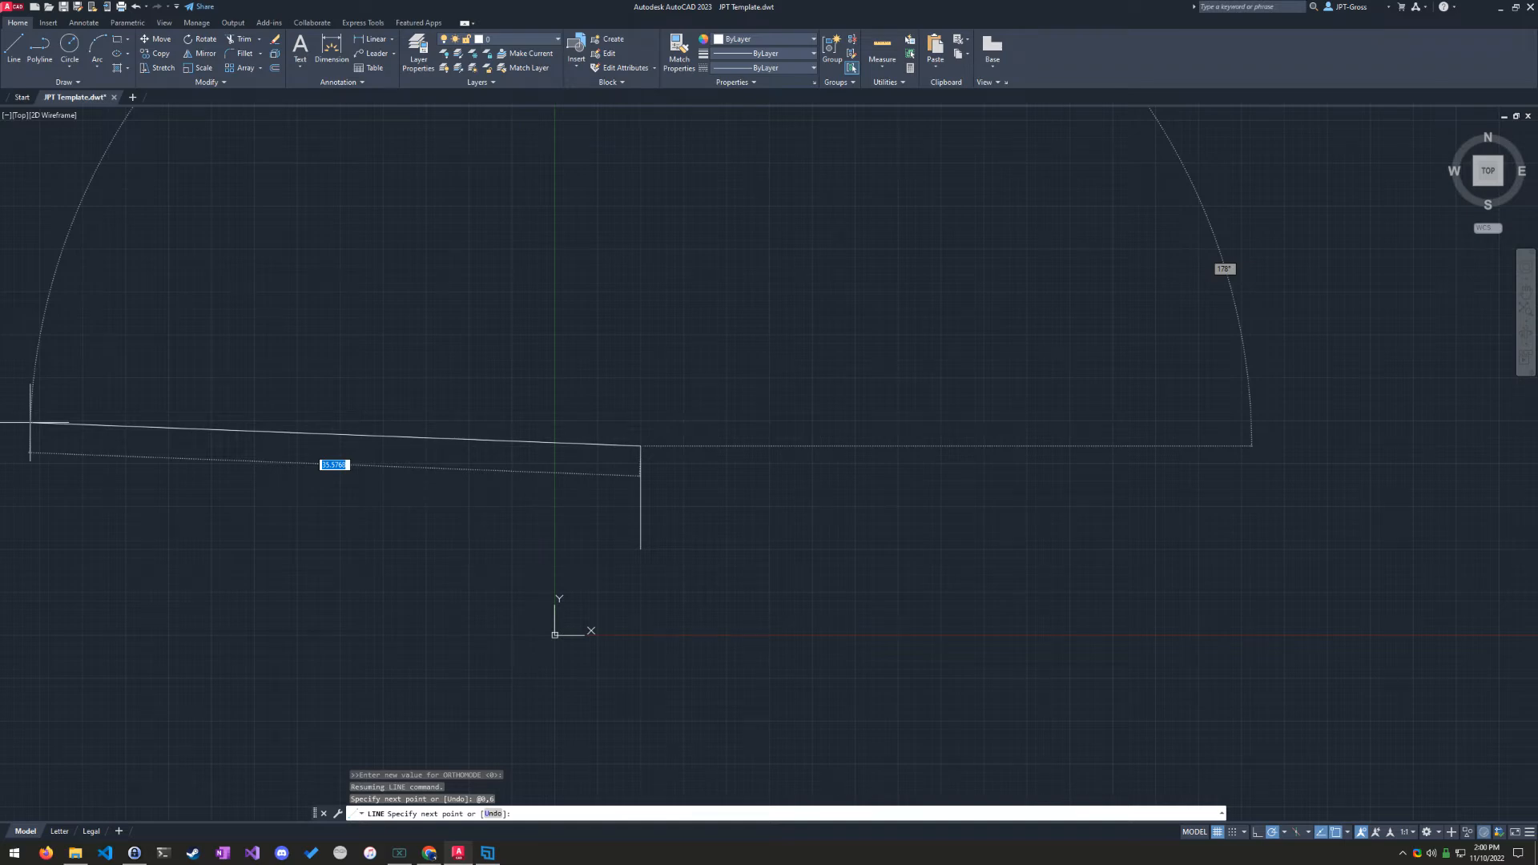
key("alt+Tab")
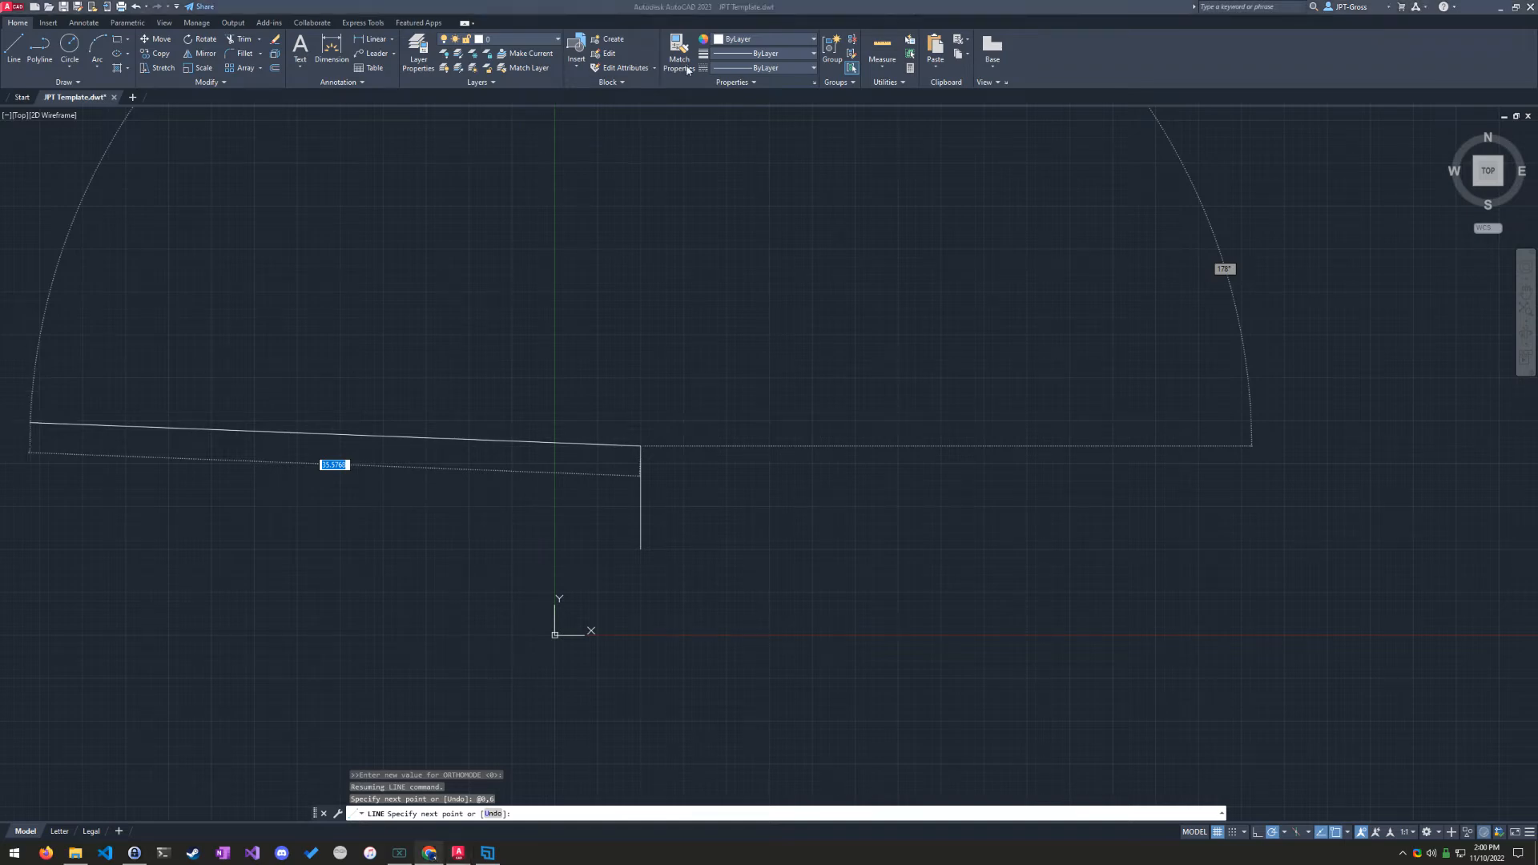
left_click(954, 18)
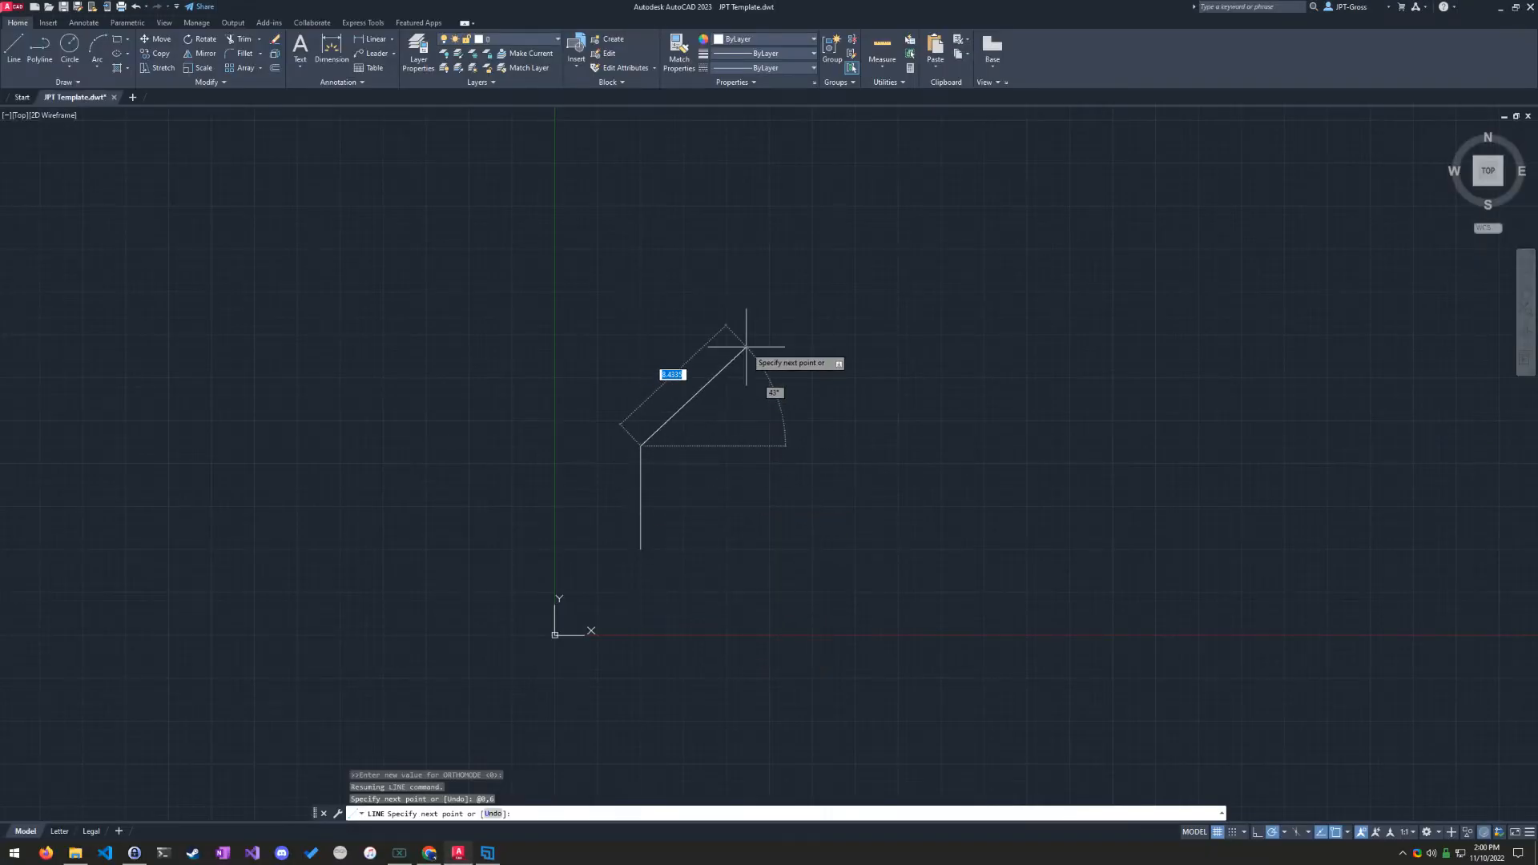
type("@")
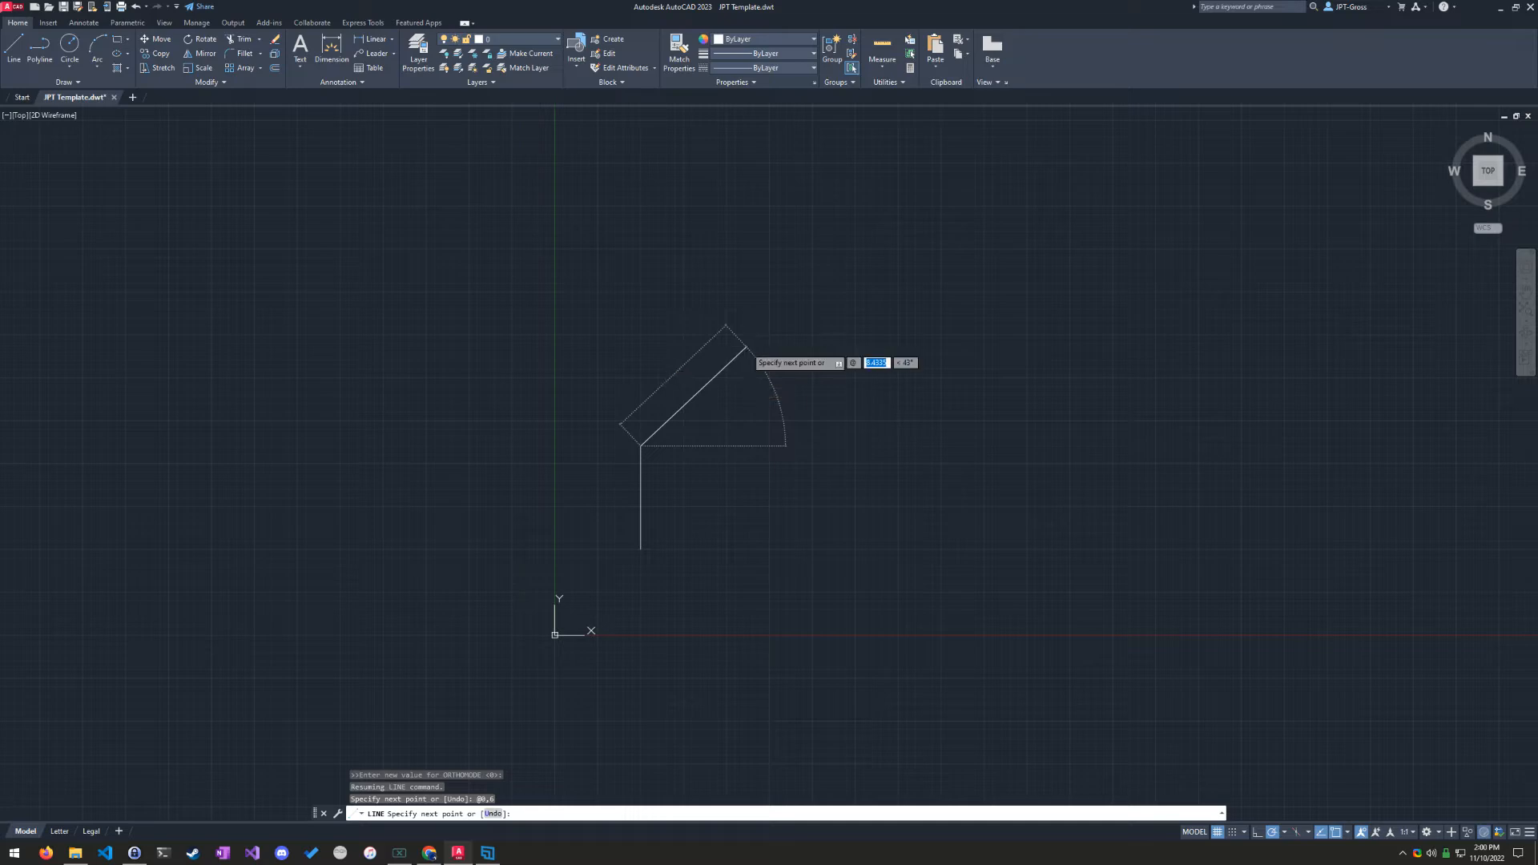
type("10")
key("Tab")
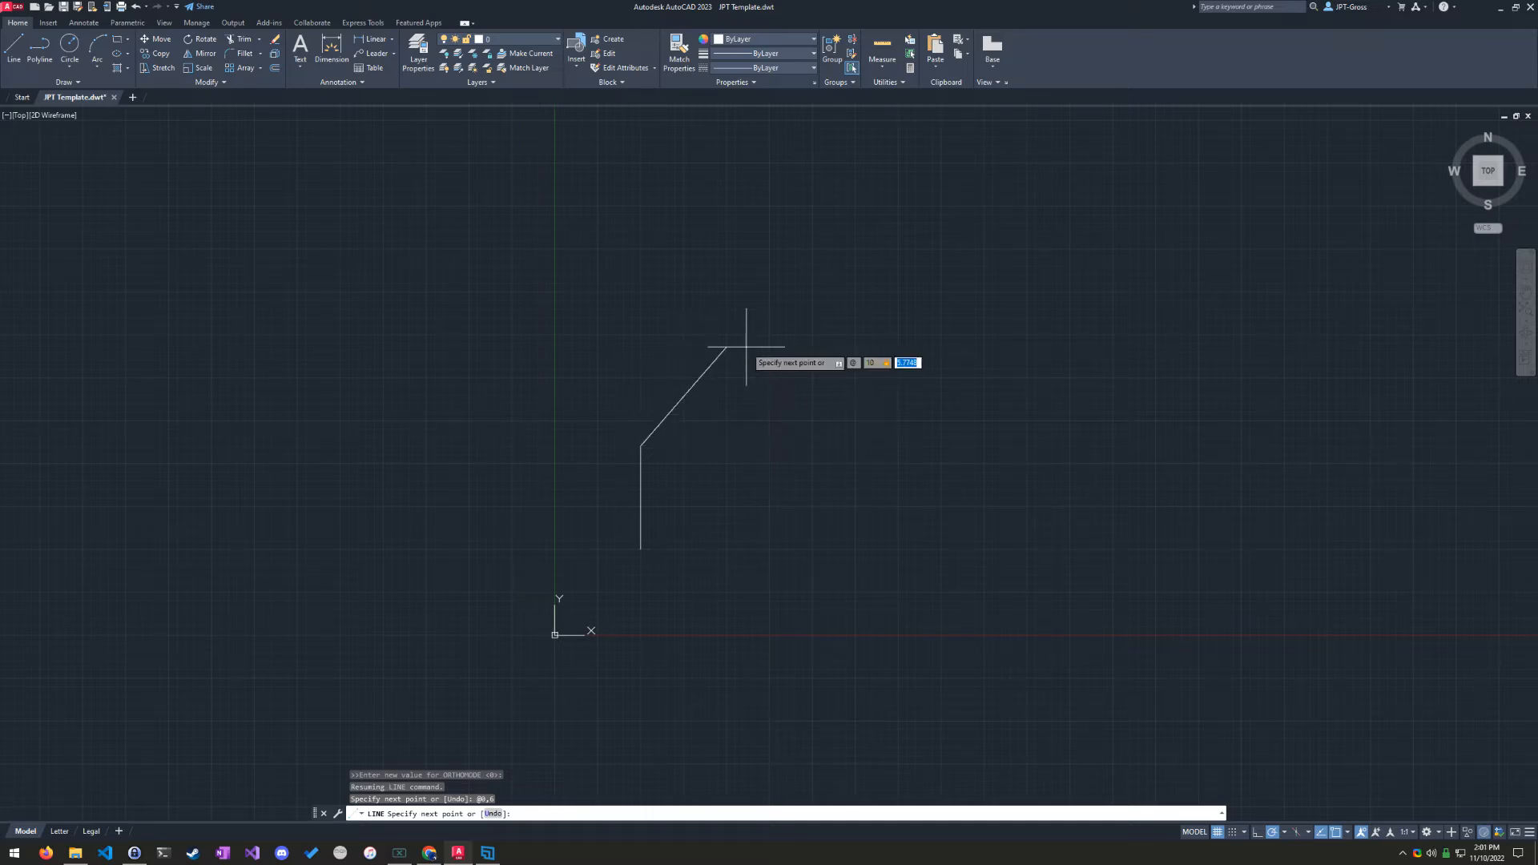
key("Tab")
type("5")
key("Tab")
key("Tab")
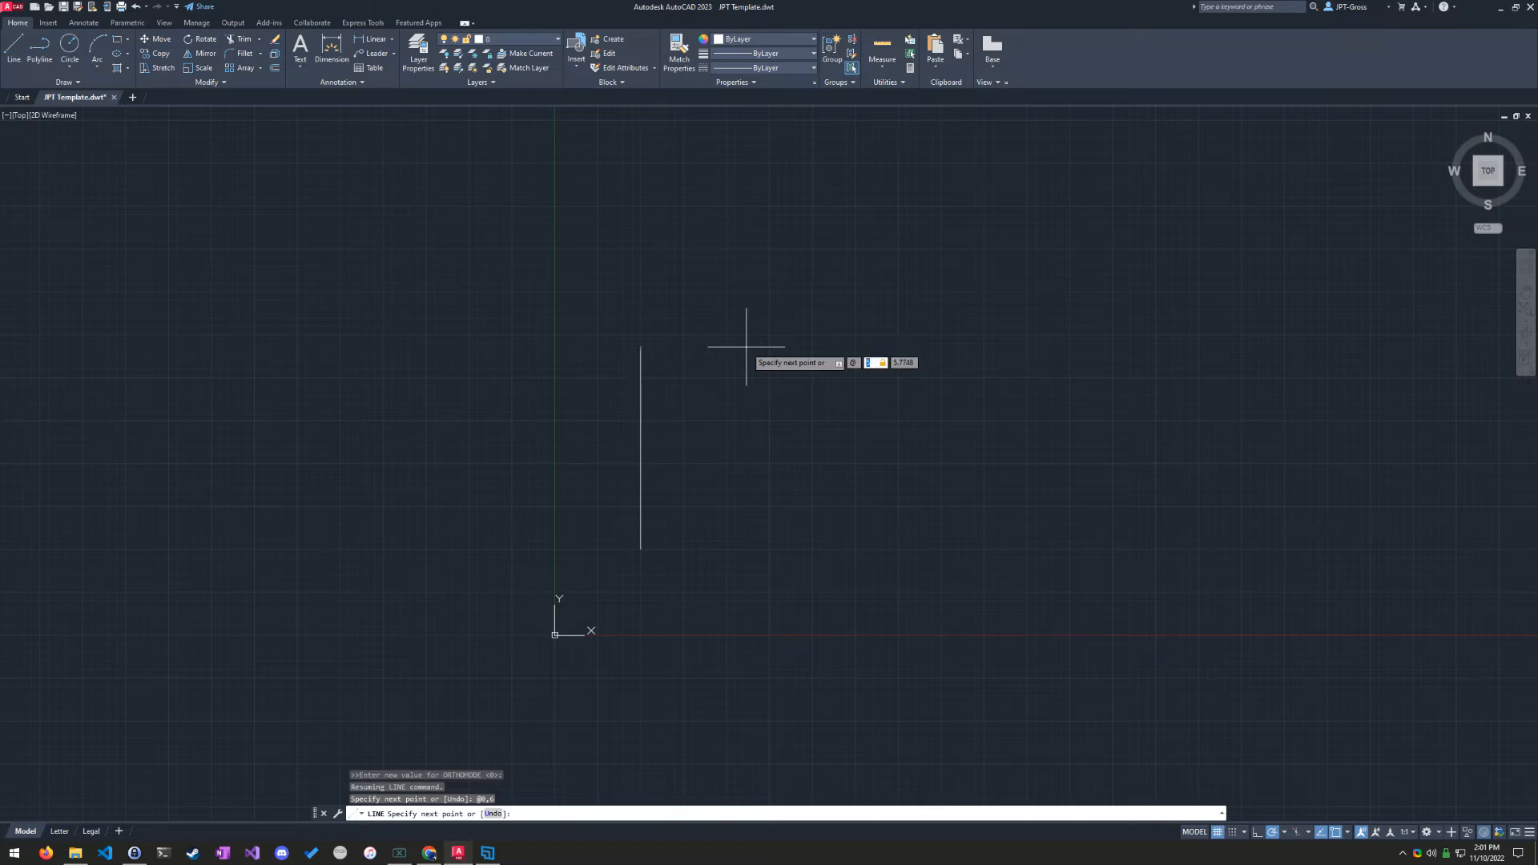
type("15")
key("Tab")
type("30")
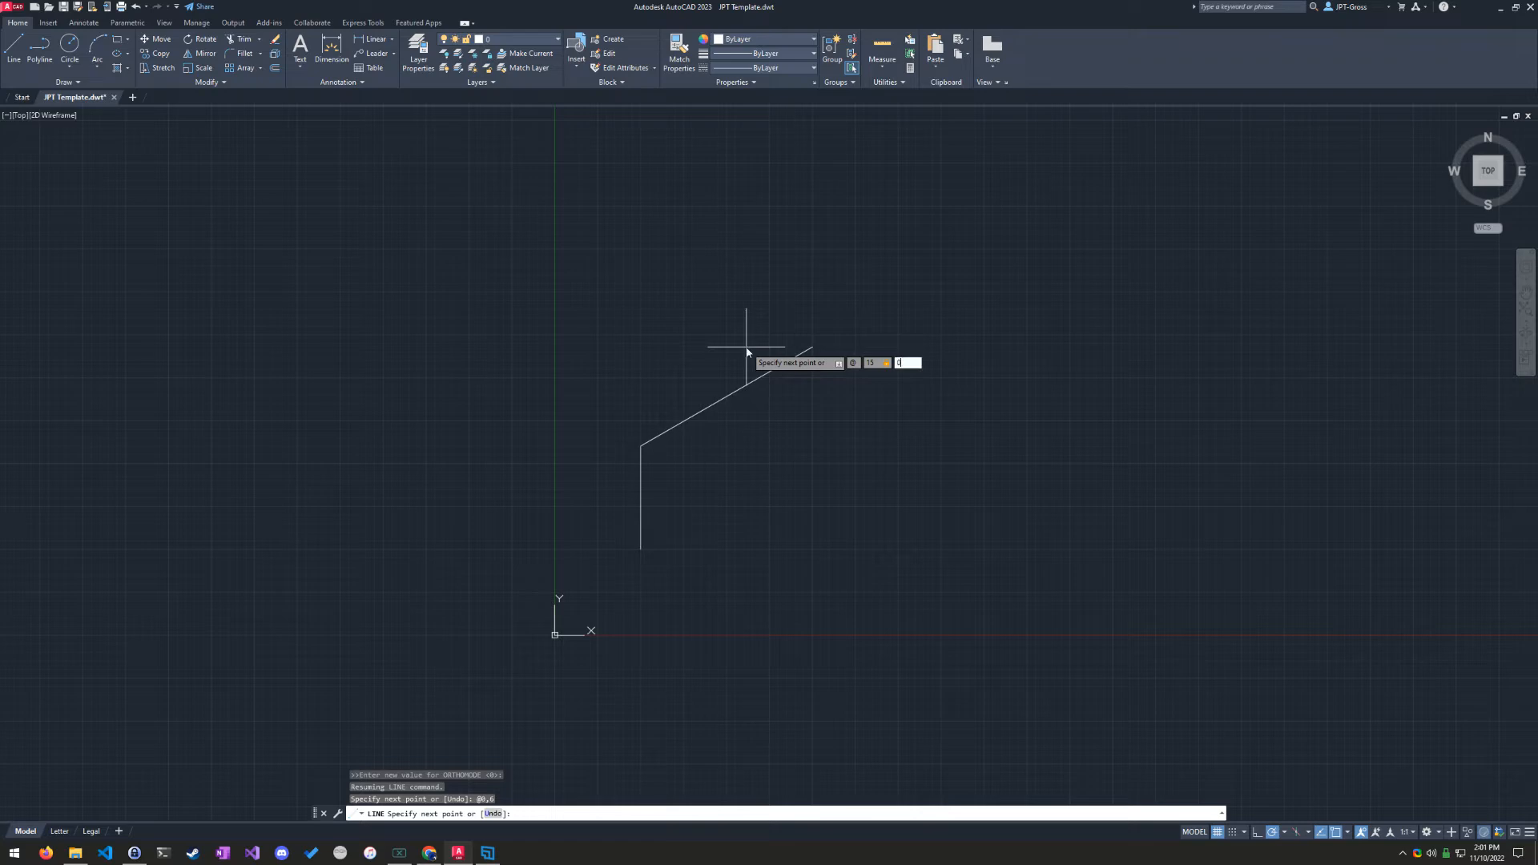
key("Return")
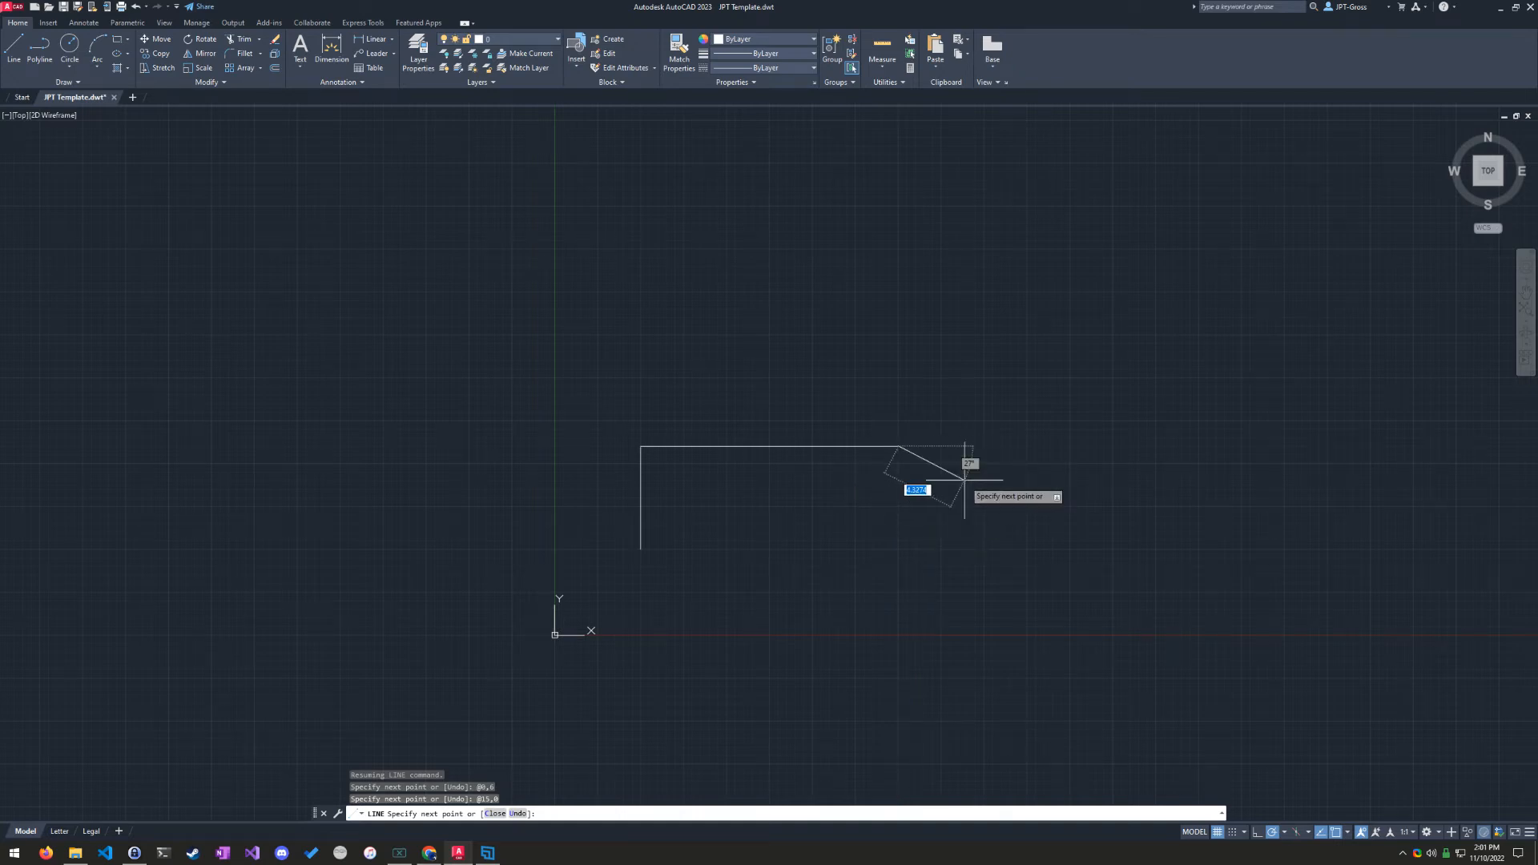
Draw the third segment straight down to the relative coordinate @0,-6 and end the Line command.
type("@")
type("0,")
type("-")
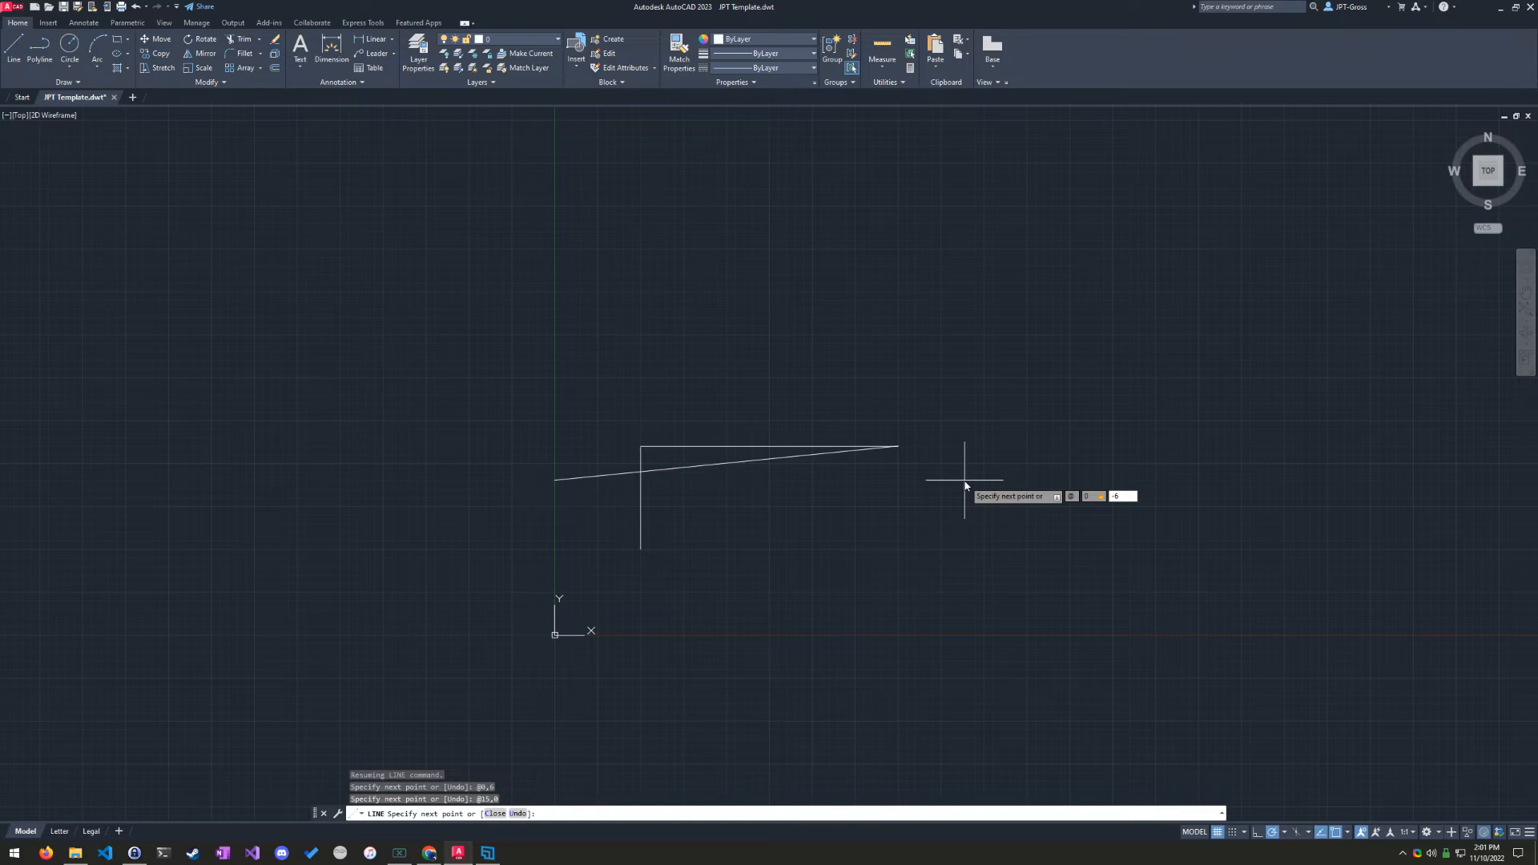
type("6")
key("Return")
key("Return")
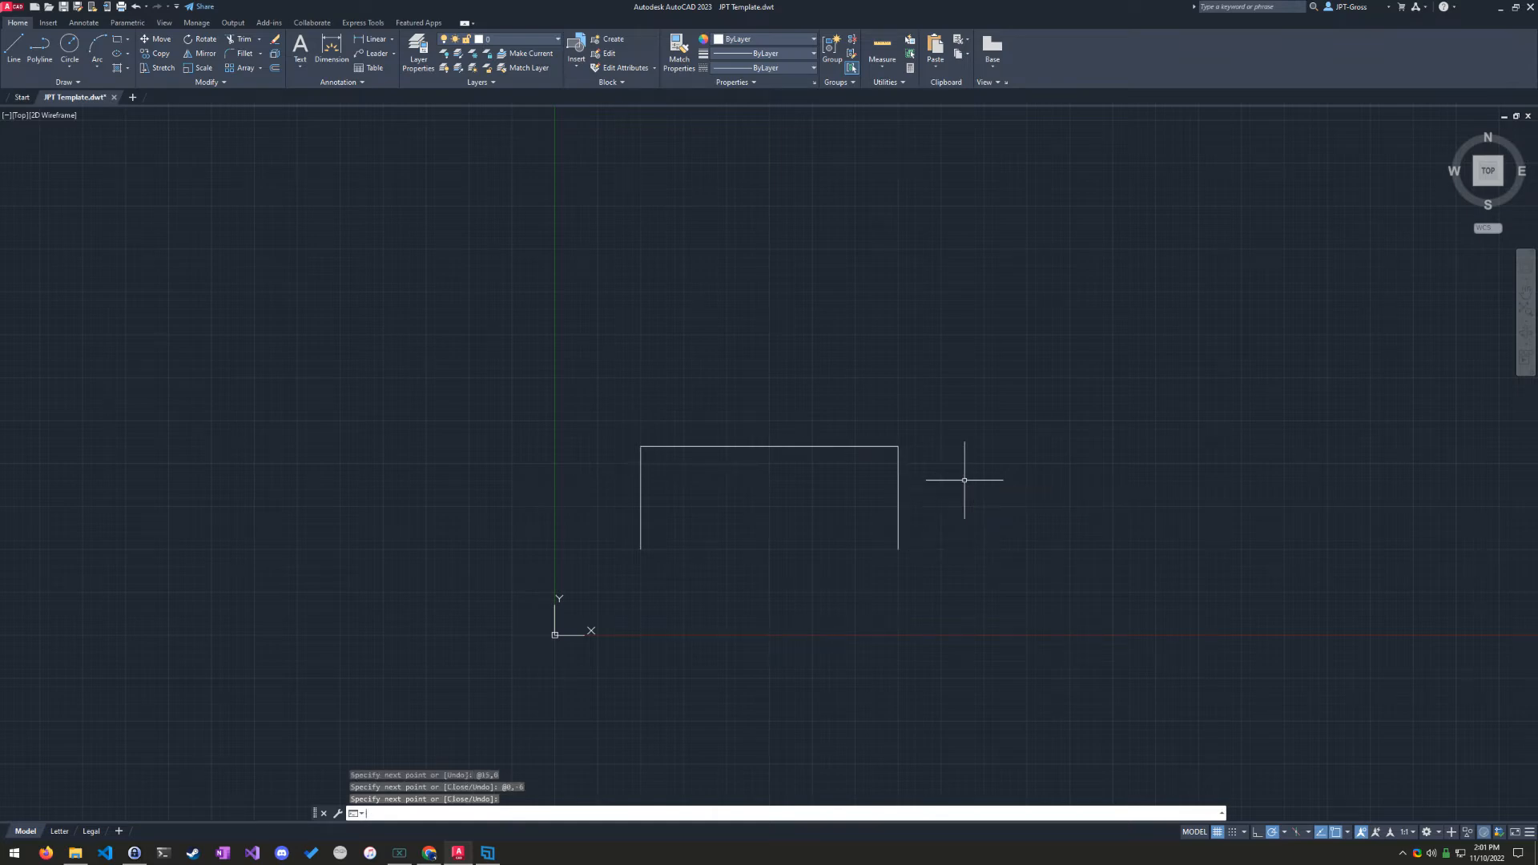
scroll(776, 636, "up", 2)
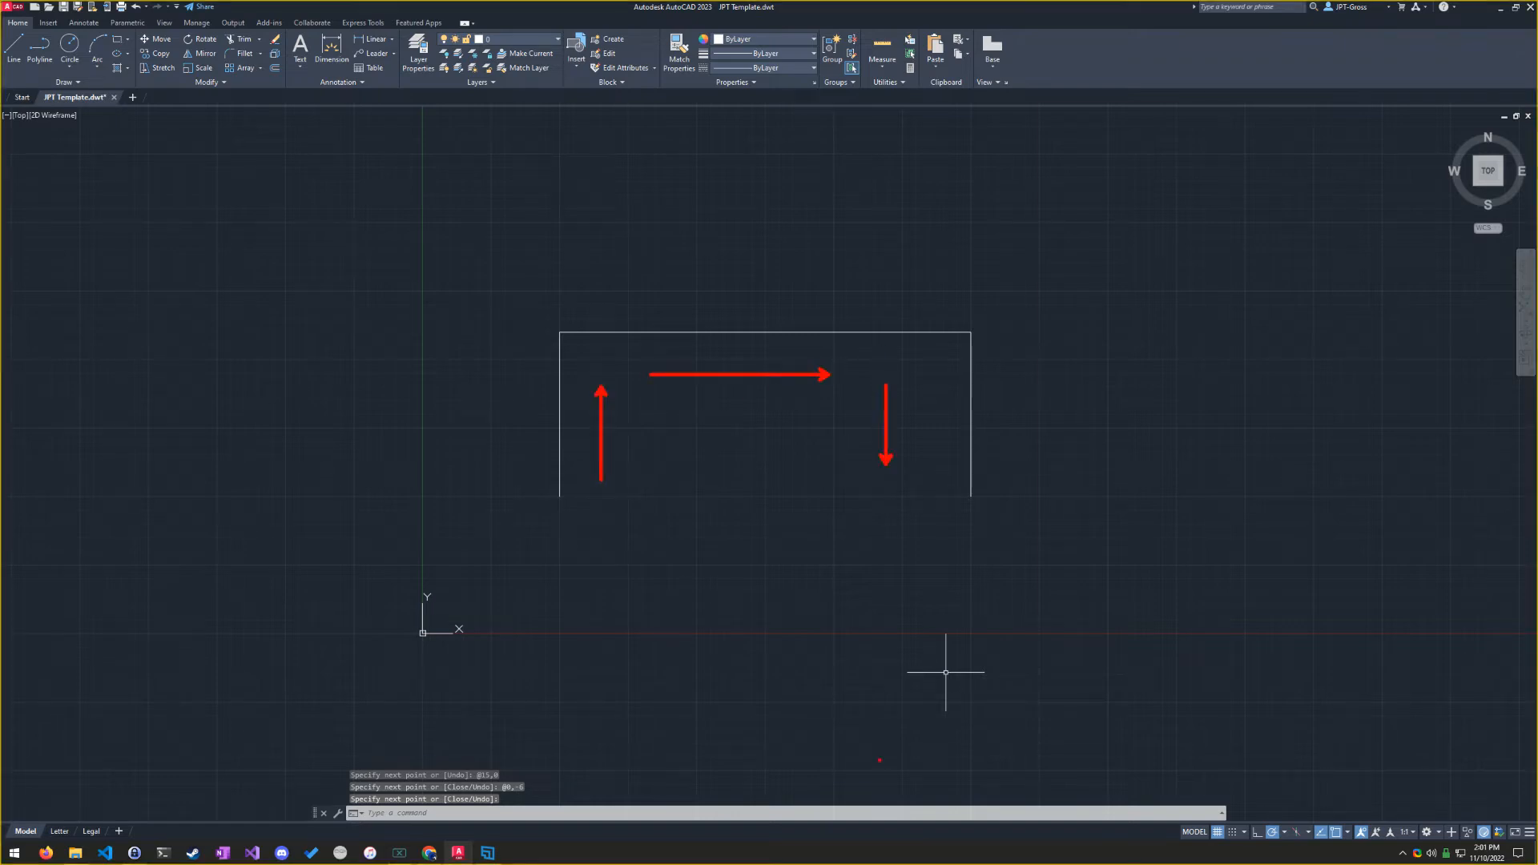
scroll(1095, 607, "down", 4)
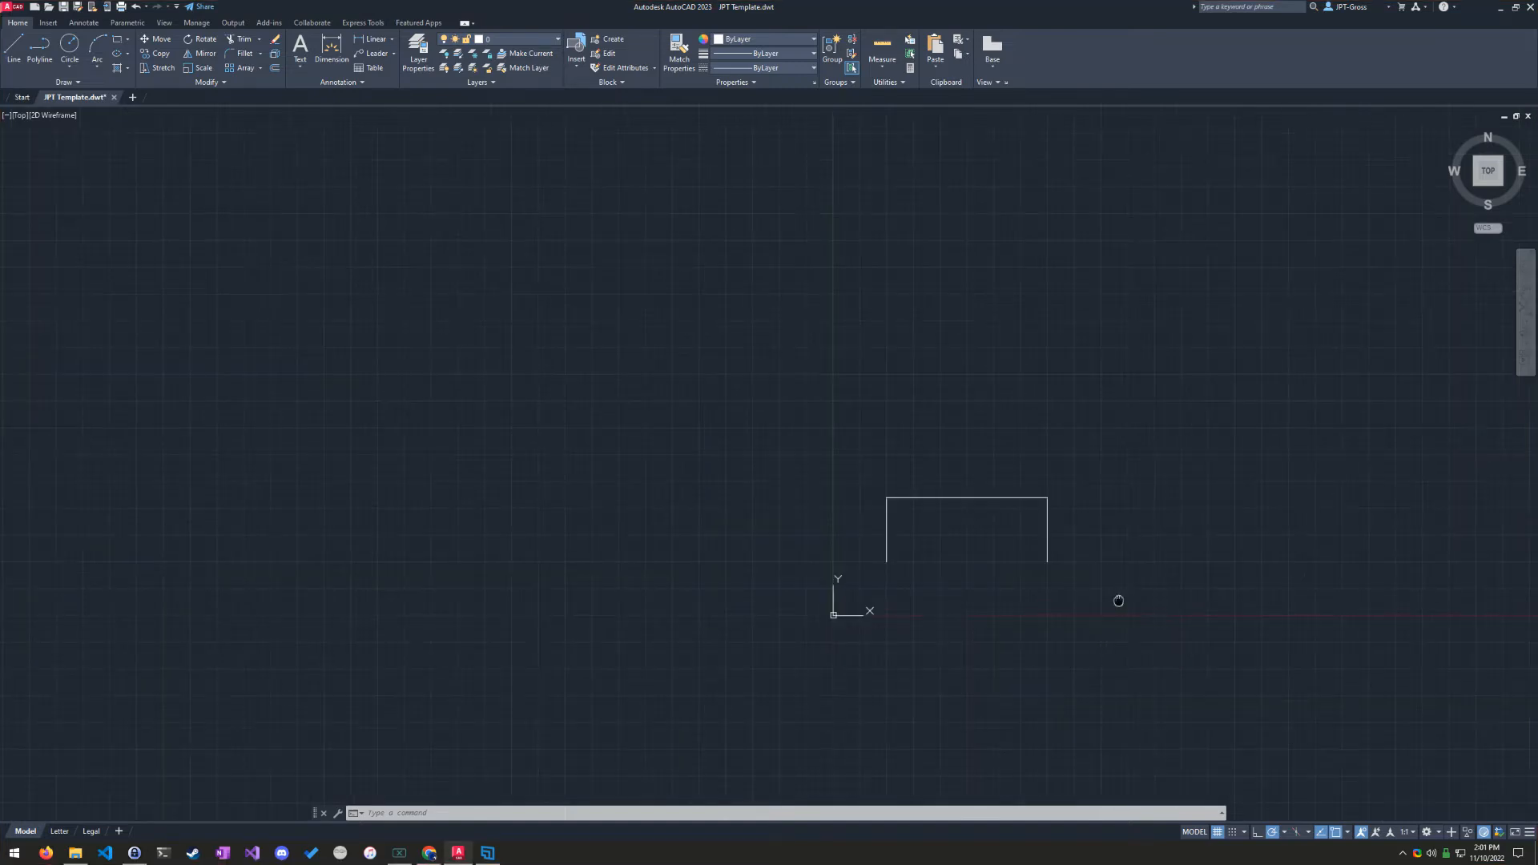
middle_click_drag(1116, 598, 644, 571)
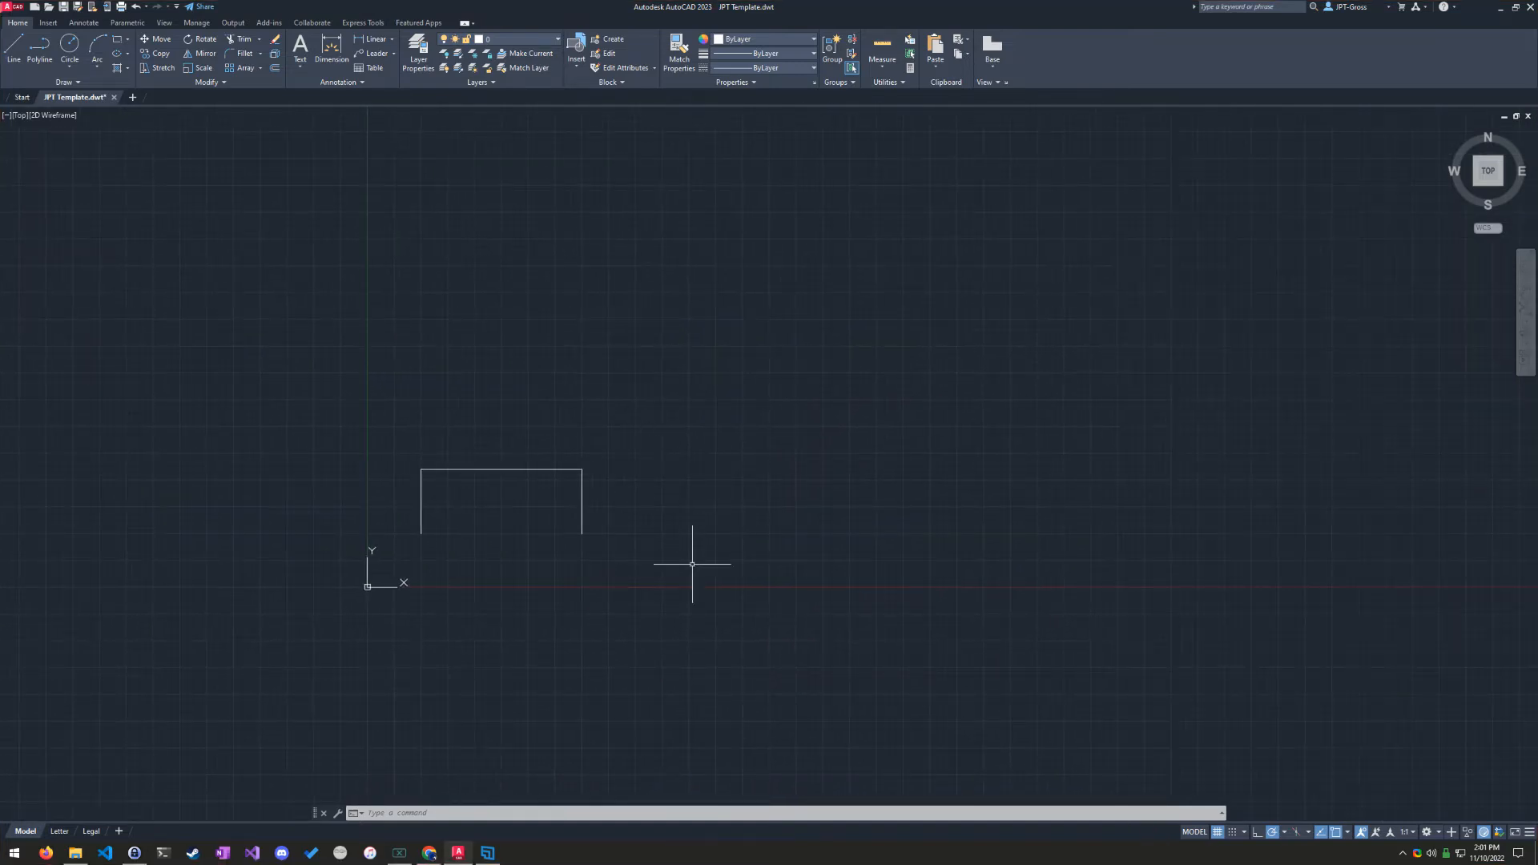
key("ctrl+2")
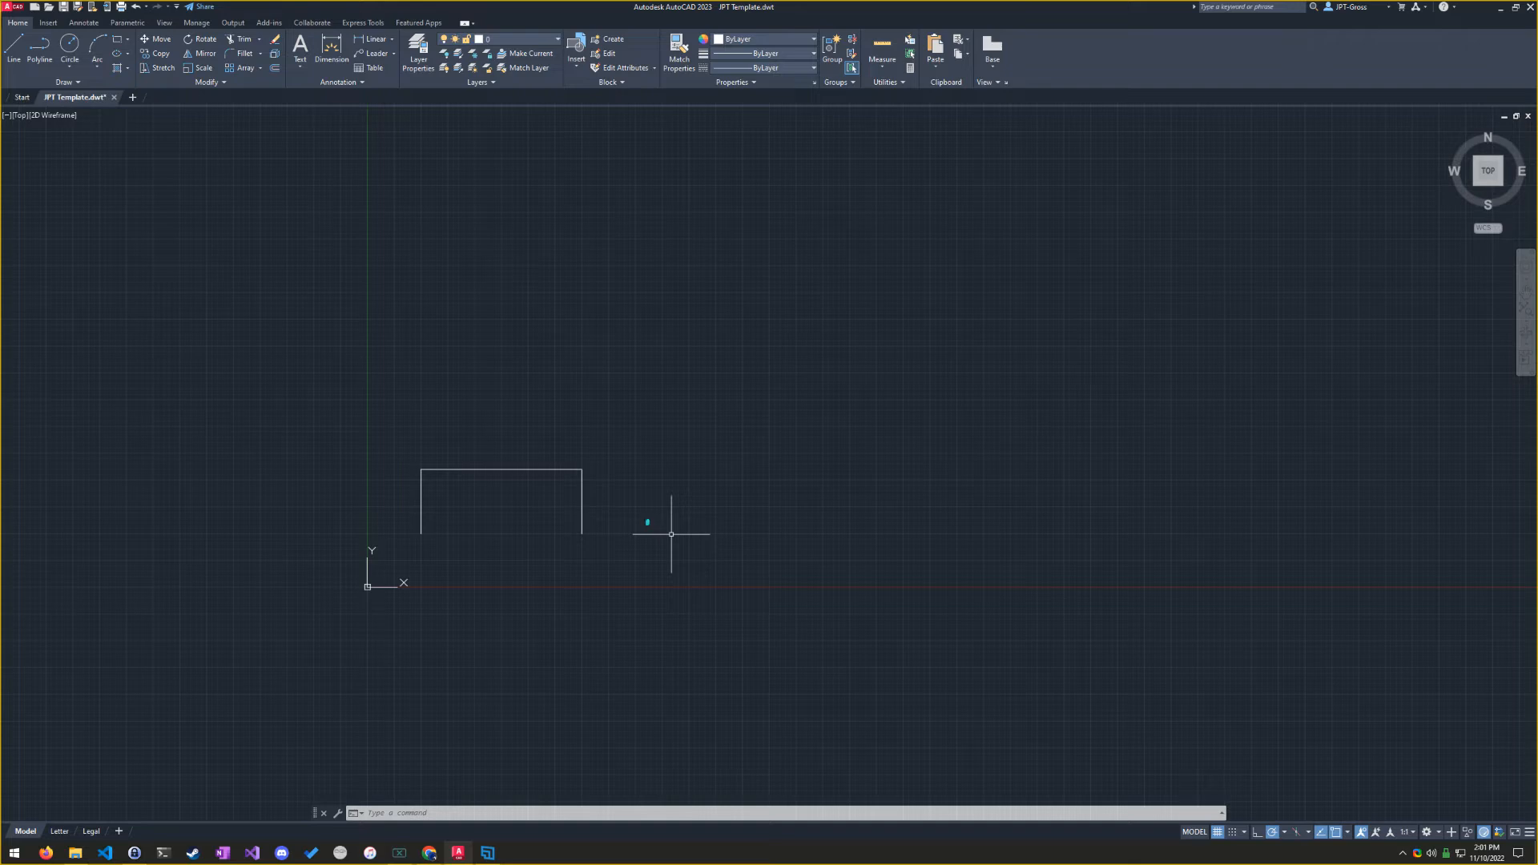
mouse_move(647, 522)
left_mouse_down()
mouse_move(648, 468)
mouse_move(808, 472)
mouse_move(790, 468)
left_mouse_up()
left_click_drag(789, 469, 789, 524)
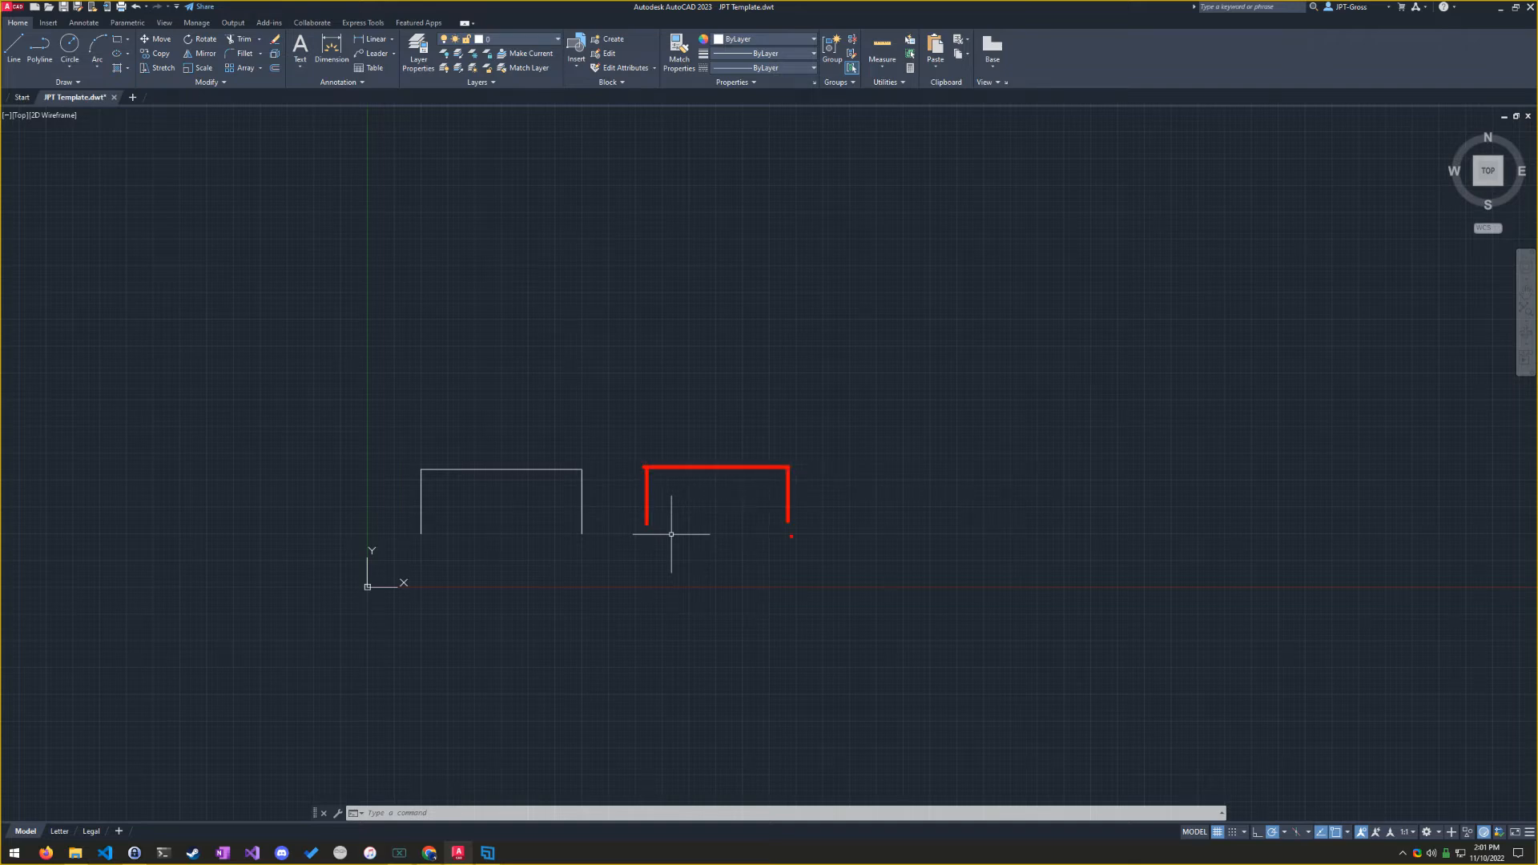
key("Escape")
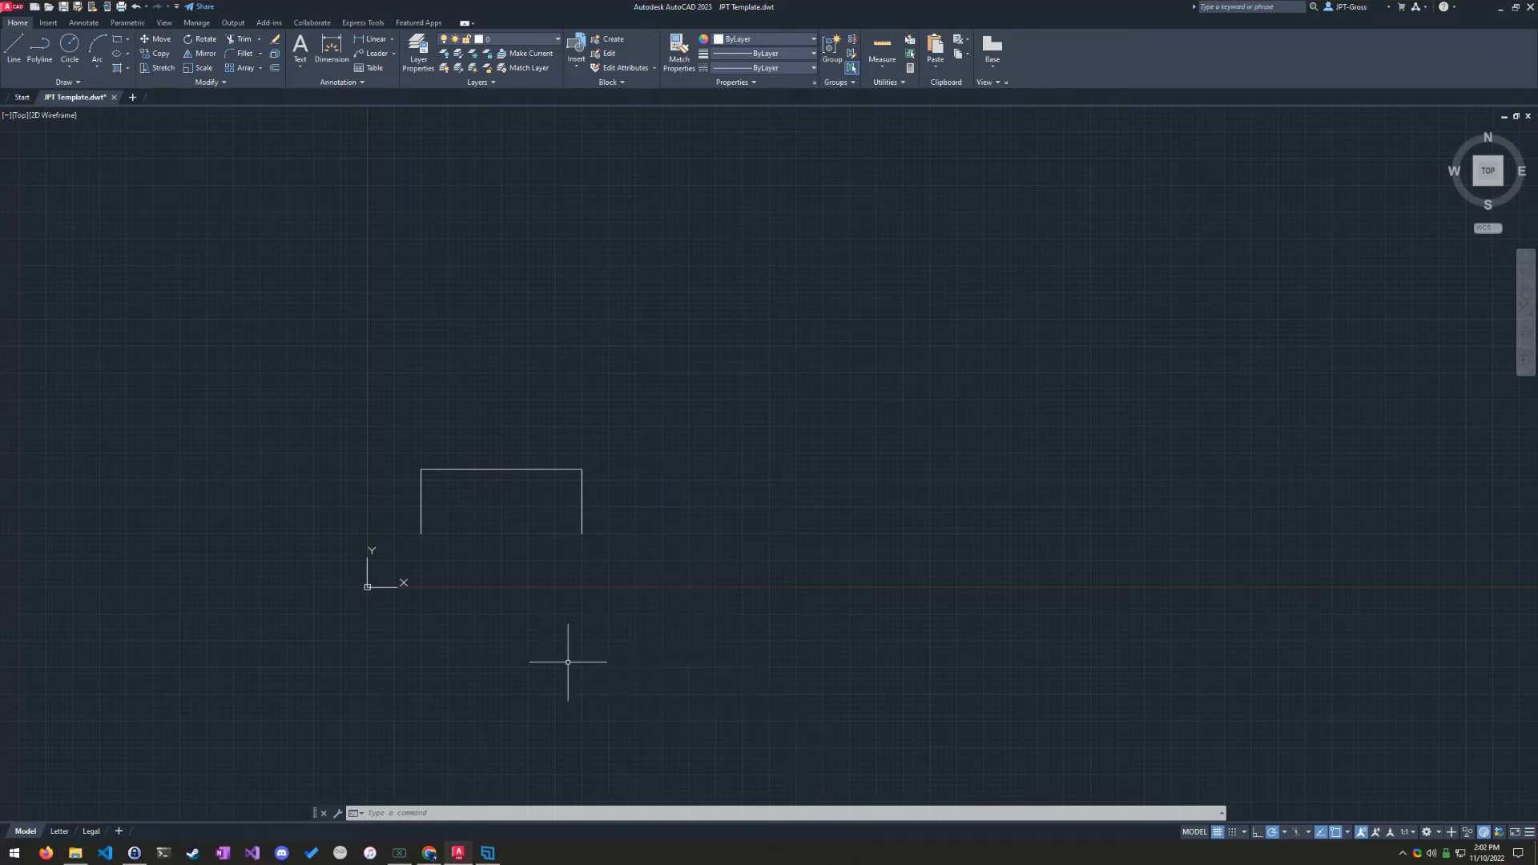
middle_click_drag(539, 645, 584, 677)
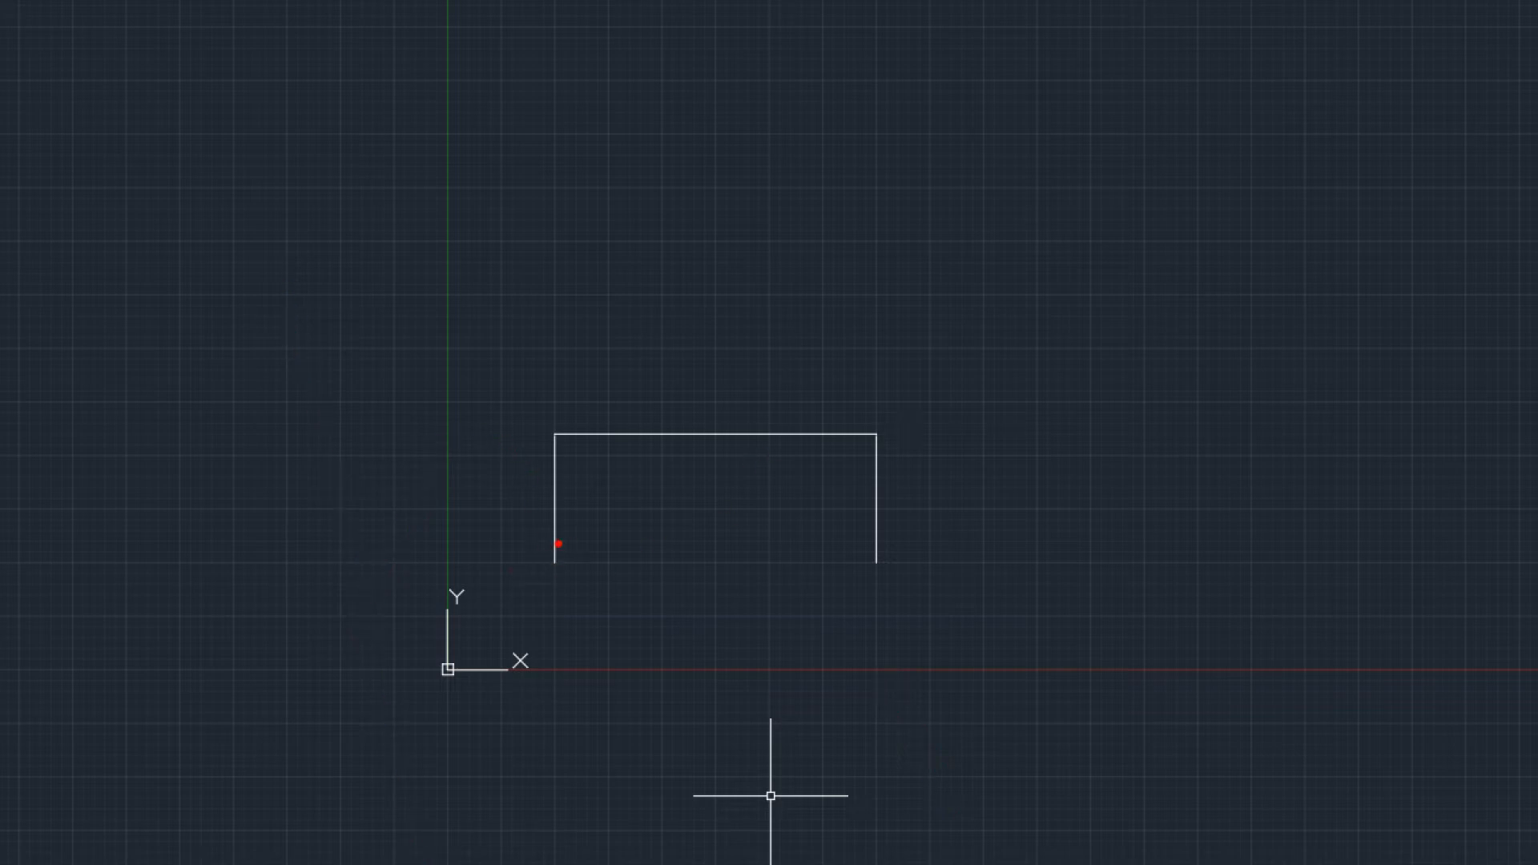
mouse_move(558, 545)
left_mouse_down()
mouse_move(527, 572)
mouse_move(588, 593)
mouse_move(528, 535)
left_mouse_up()
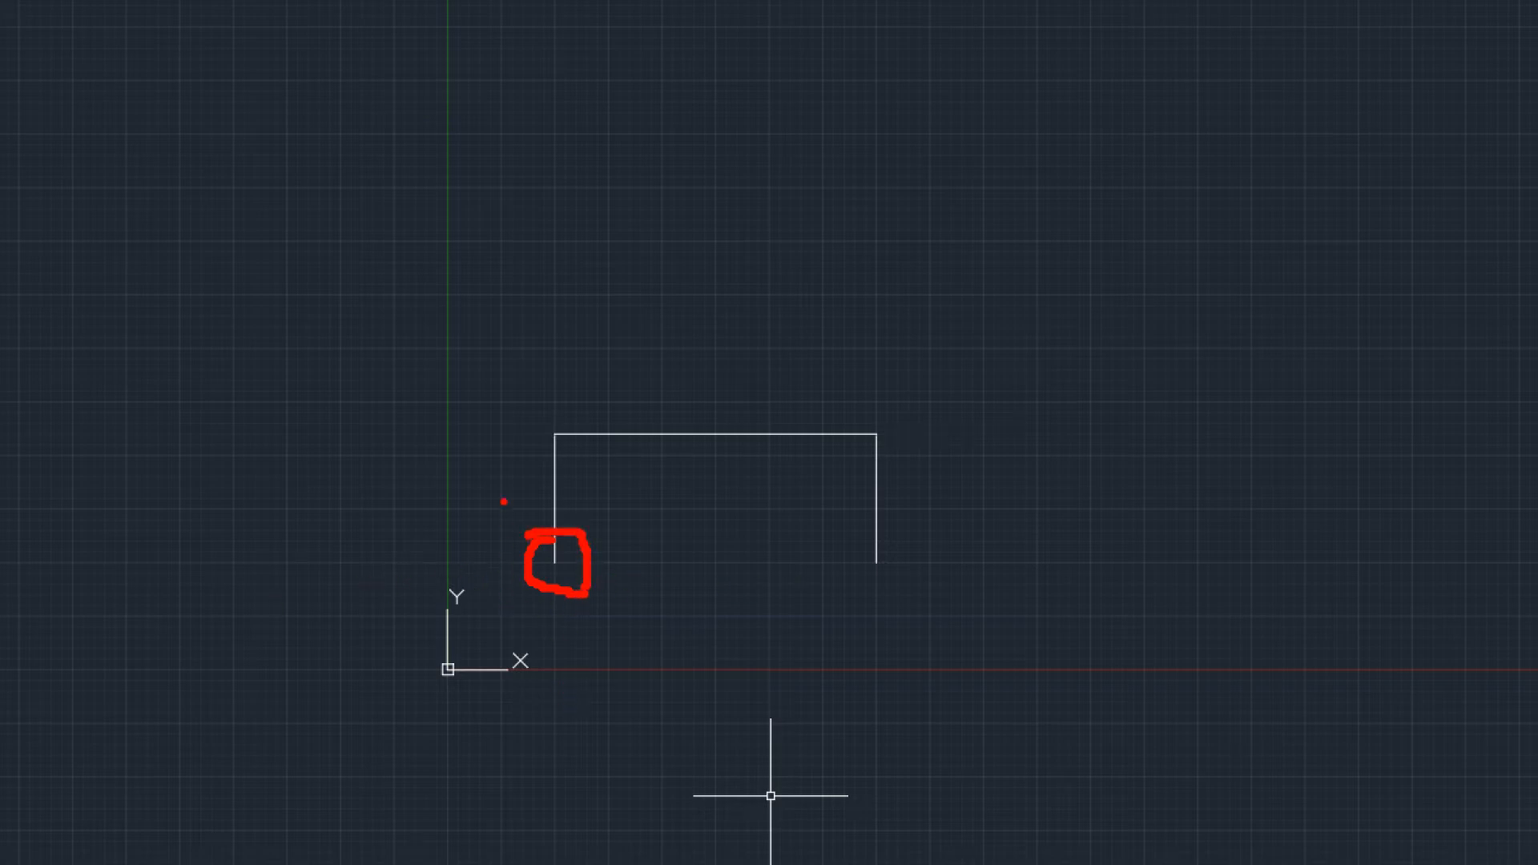
mouse_move(515, 444)
left_mouse_down()
mouse_move(525, 628)
mouse_move(515, 585)
left_mouse_up()
left_click_drag(849, 383, 521, 382)
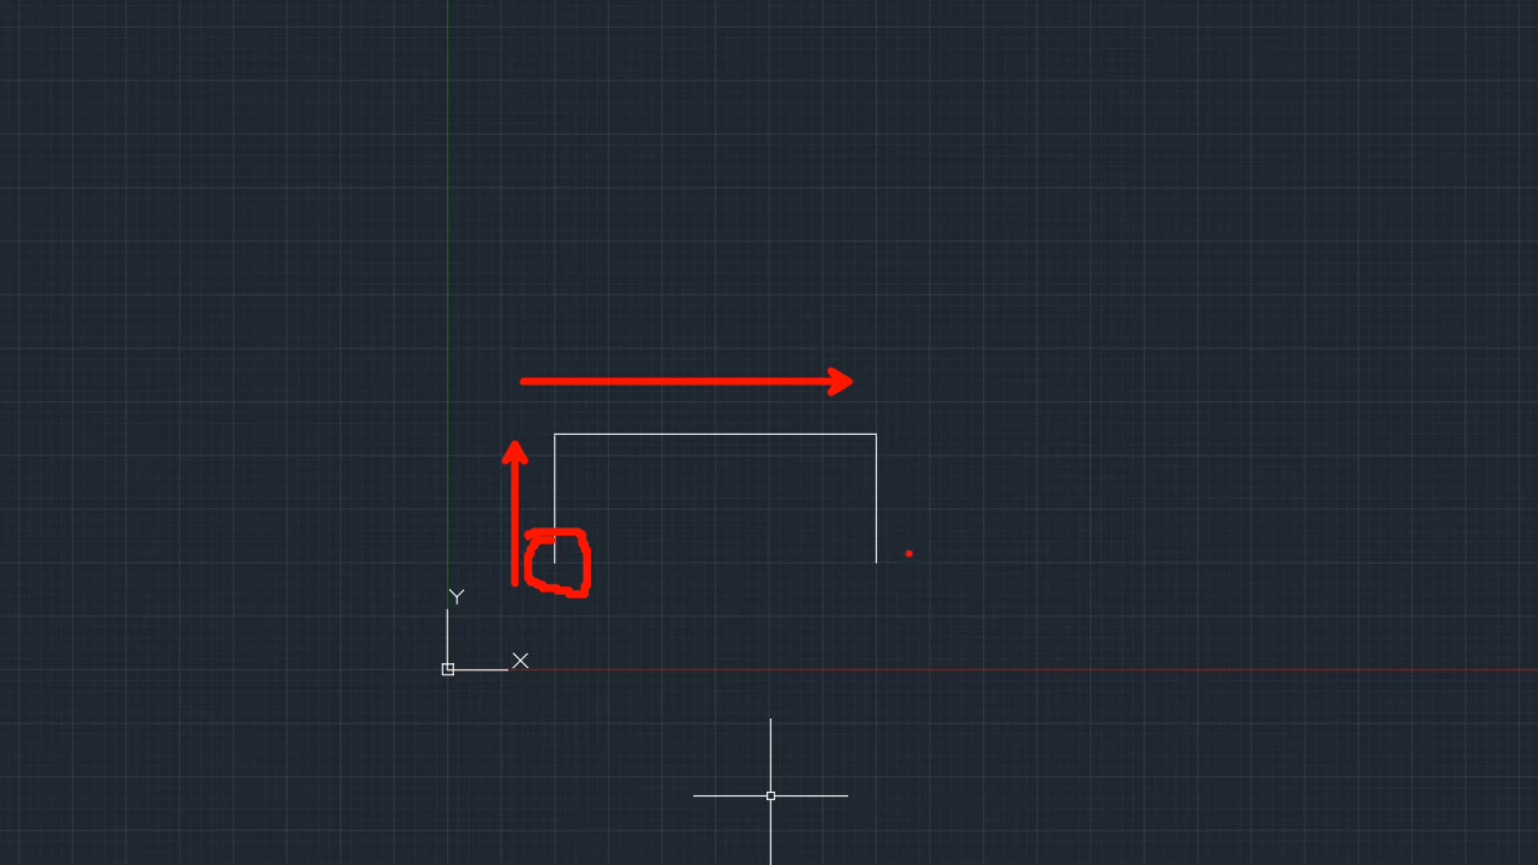
left_click_drag(908, 551, 909, 409)
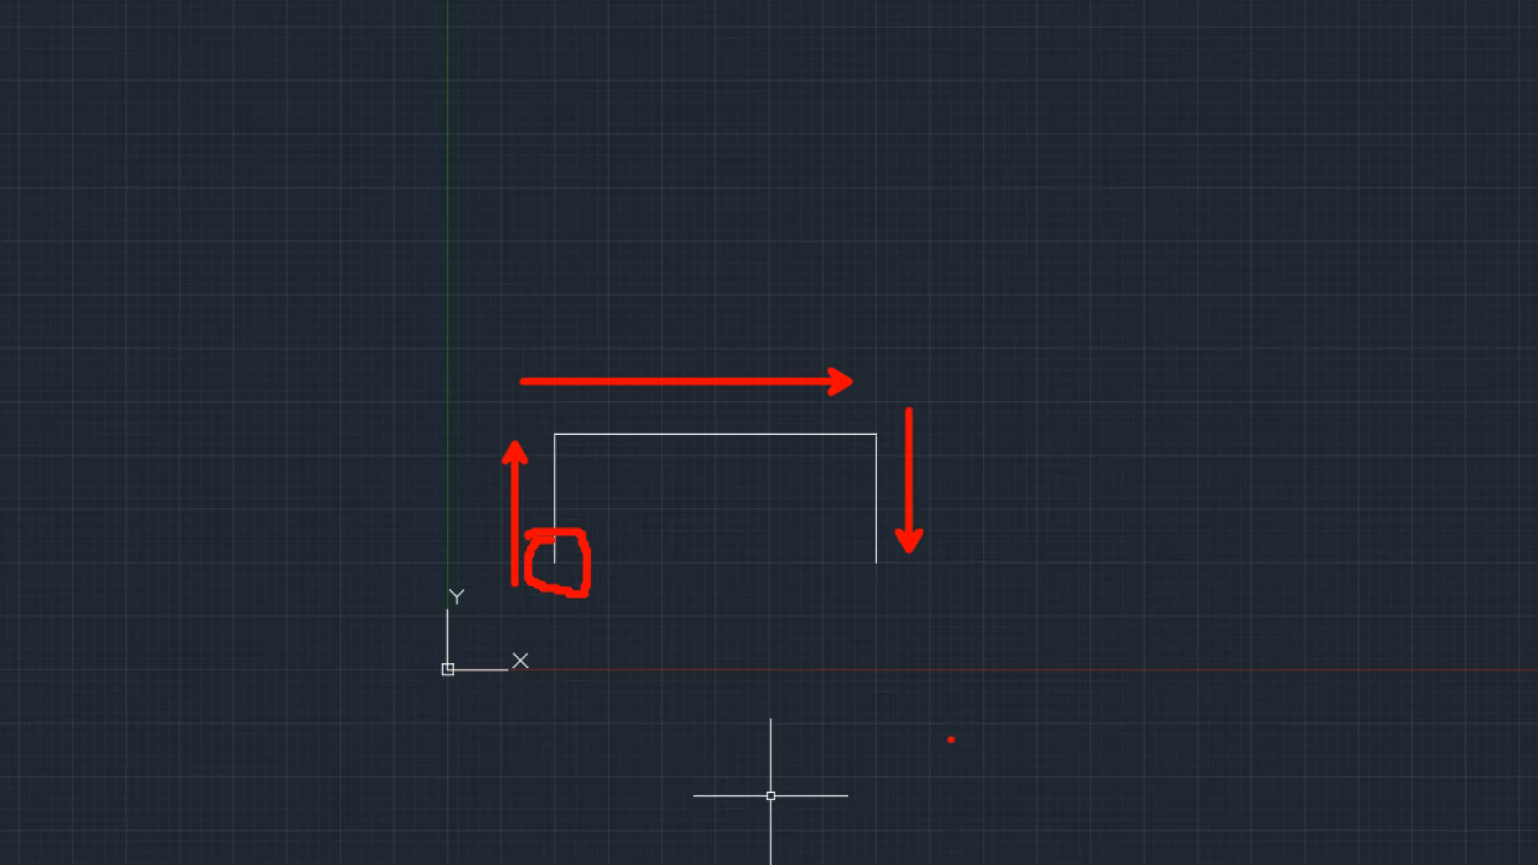
key("Escape")
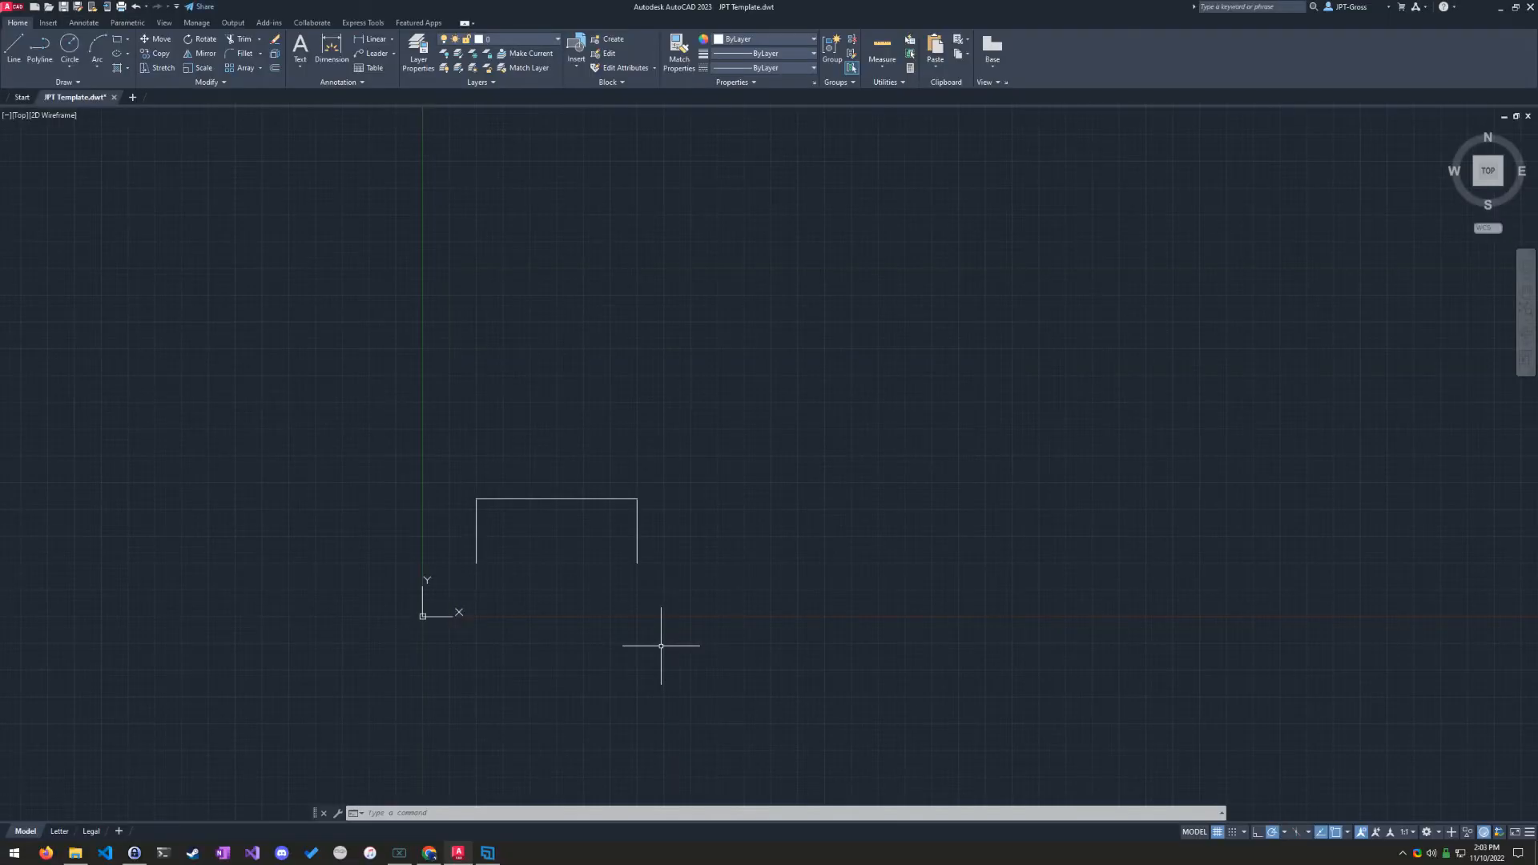
Delete all three lines of the open rectangular shape.
left_click(711, 473)
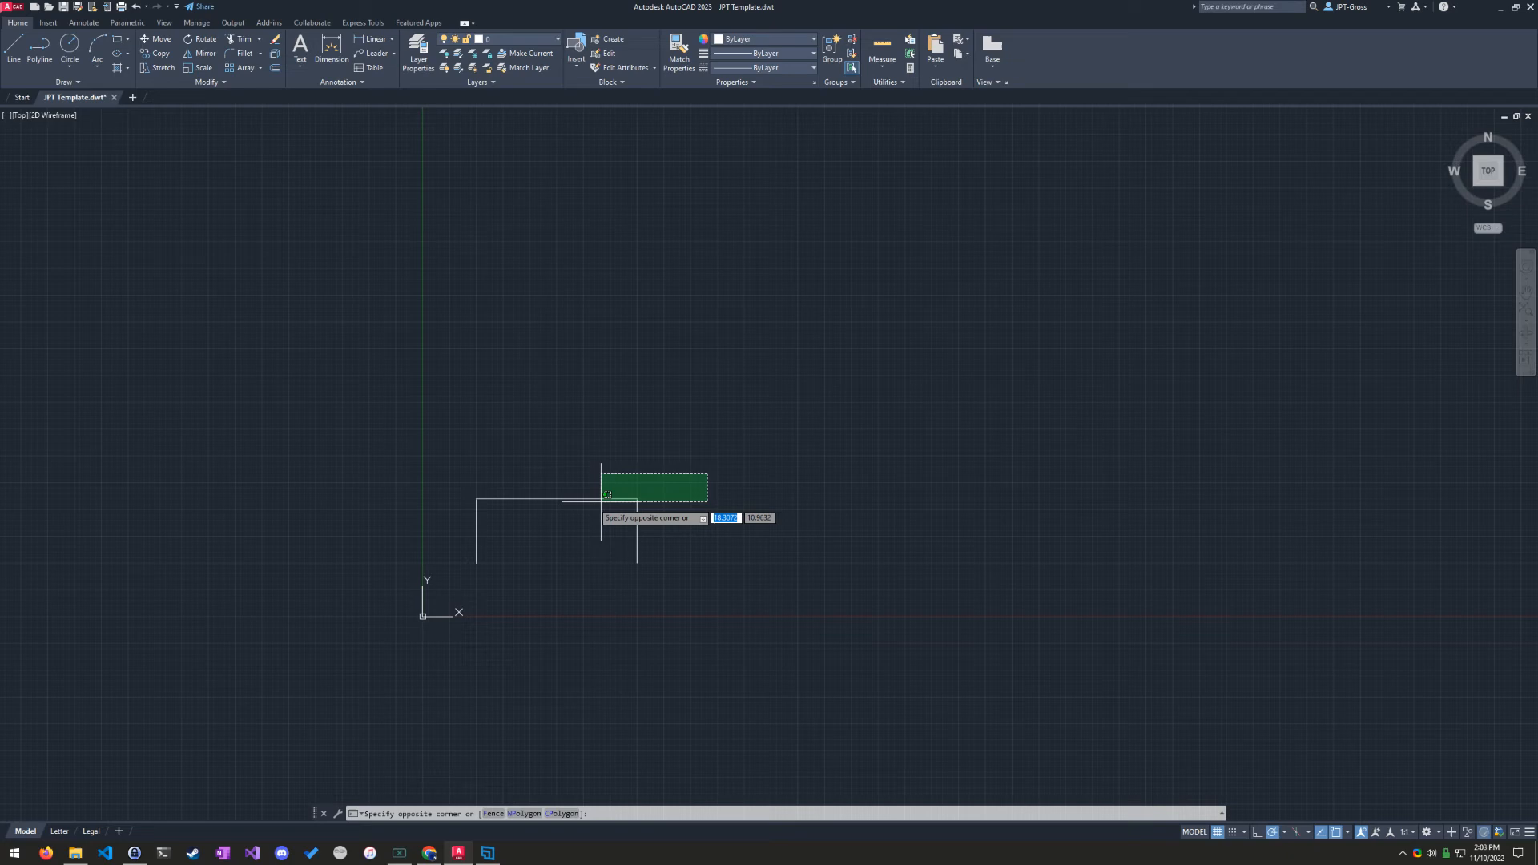
left_click(371, 589)
key("Delete")
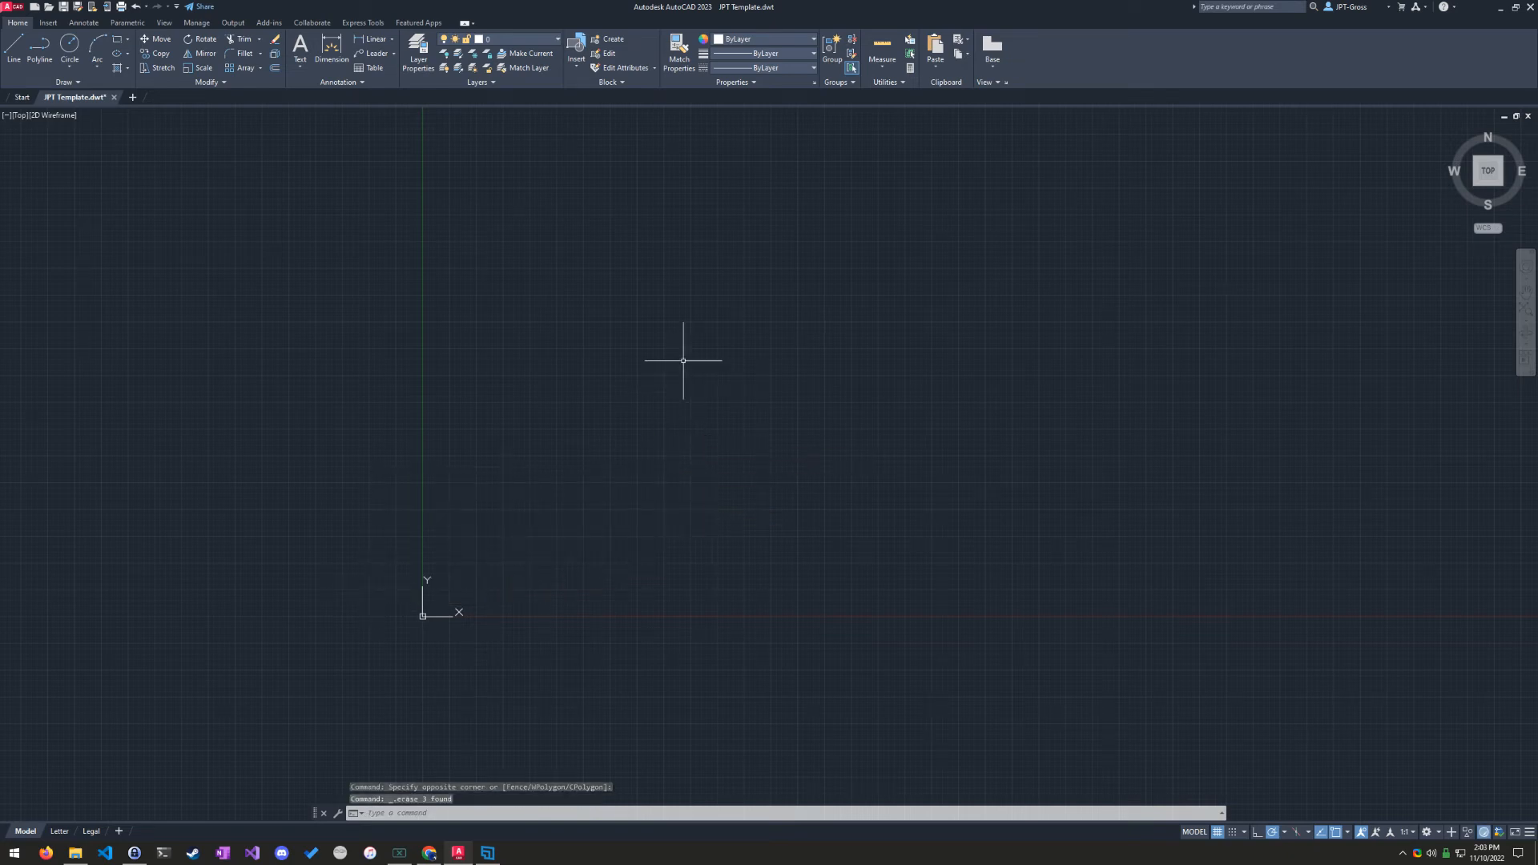
Start a new line with its first point at the absolute coordinate #5,5.
type("l")
key("Return")
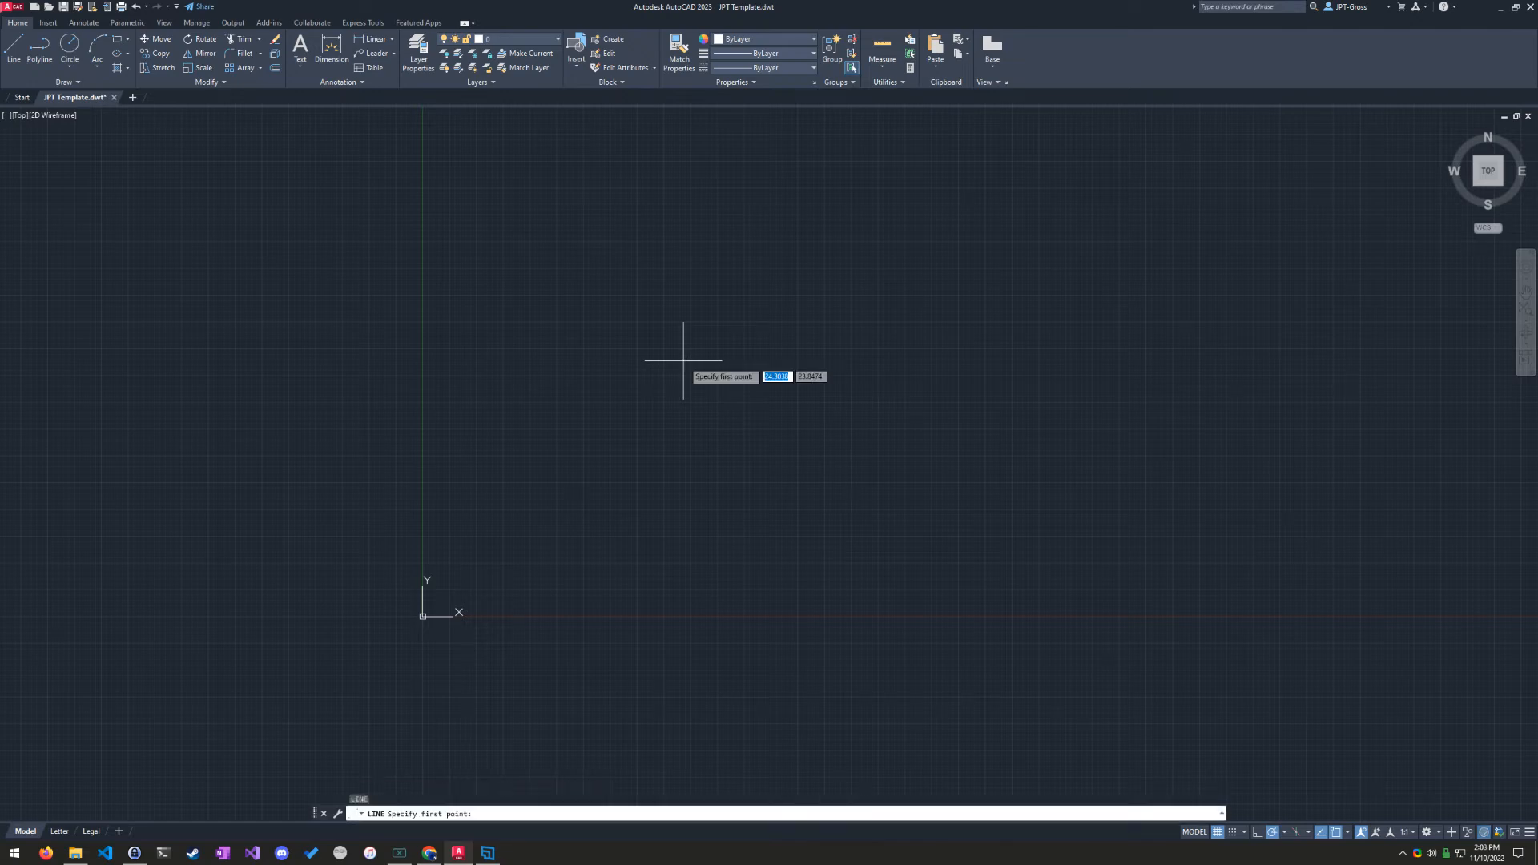
key("F8")
key("F10")
type("#")
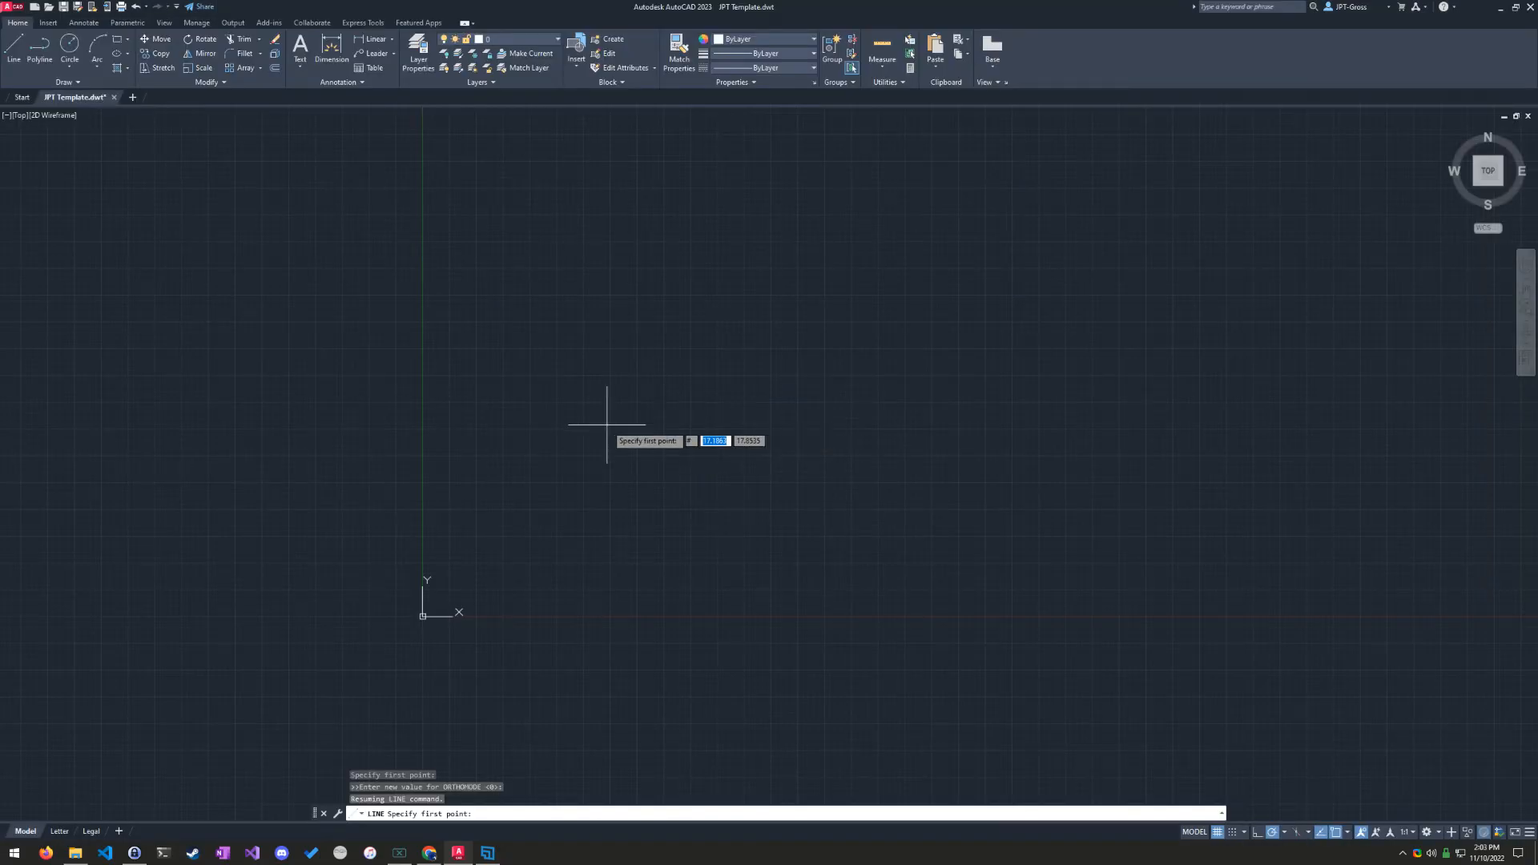
type("5")
key("Tab")
type("5")
key("Return")
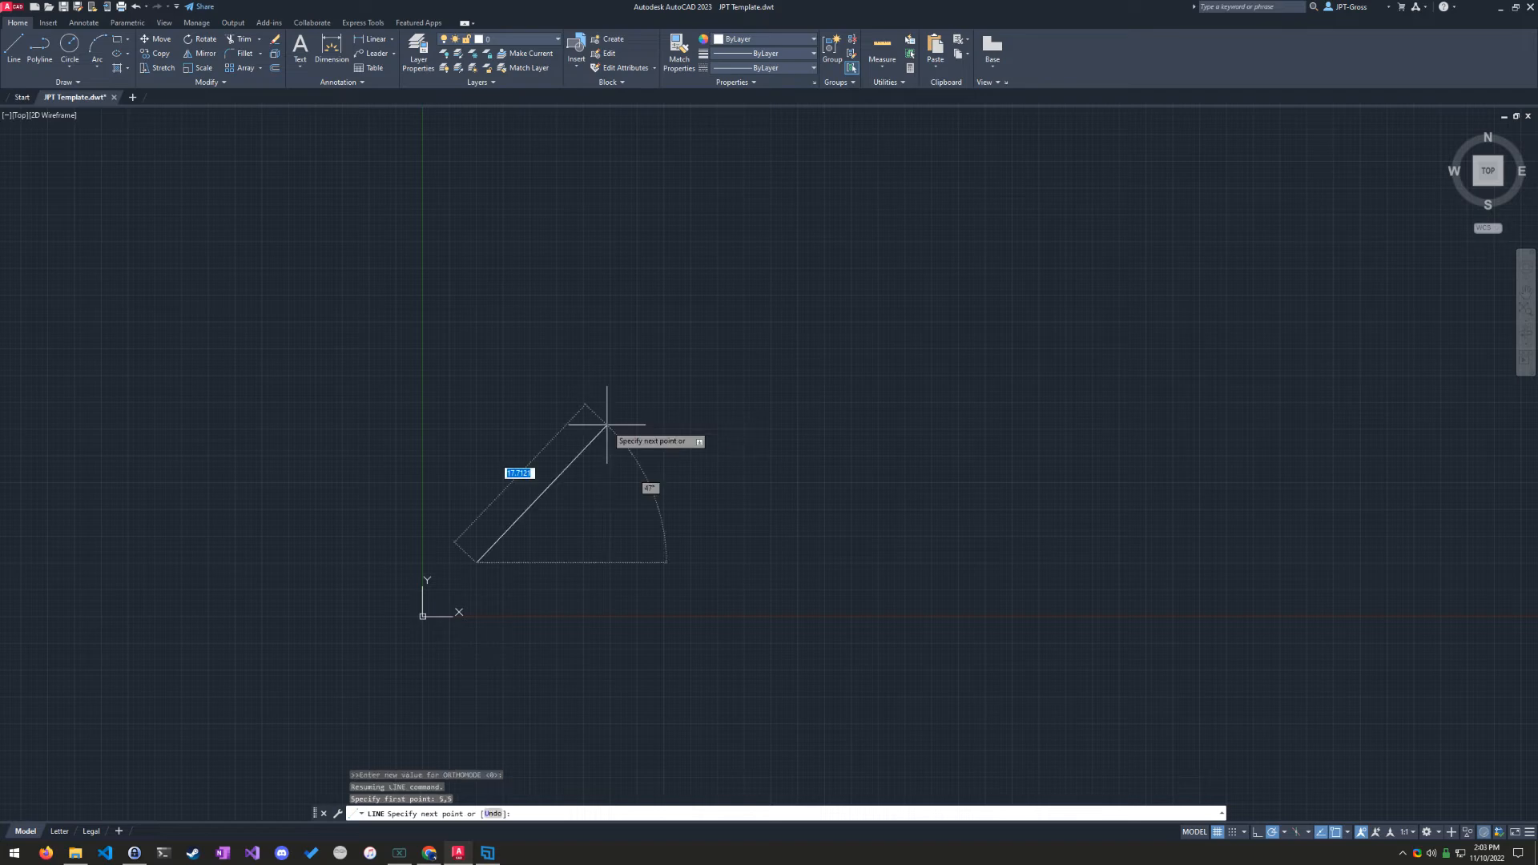
Draw the first segment from 5,5 to the absolute coordinate #0,6.
type("#")
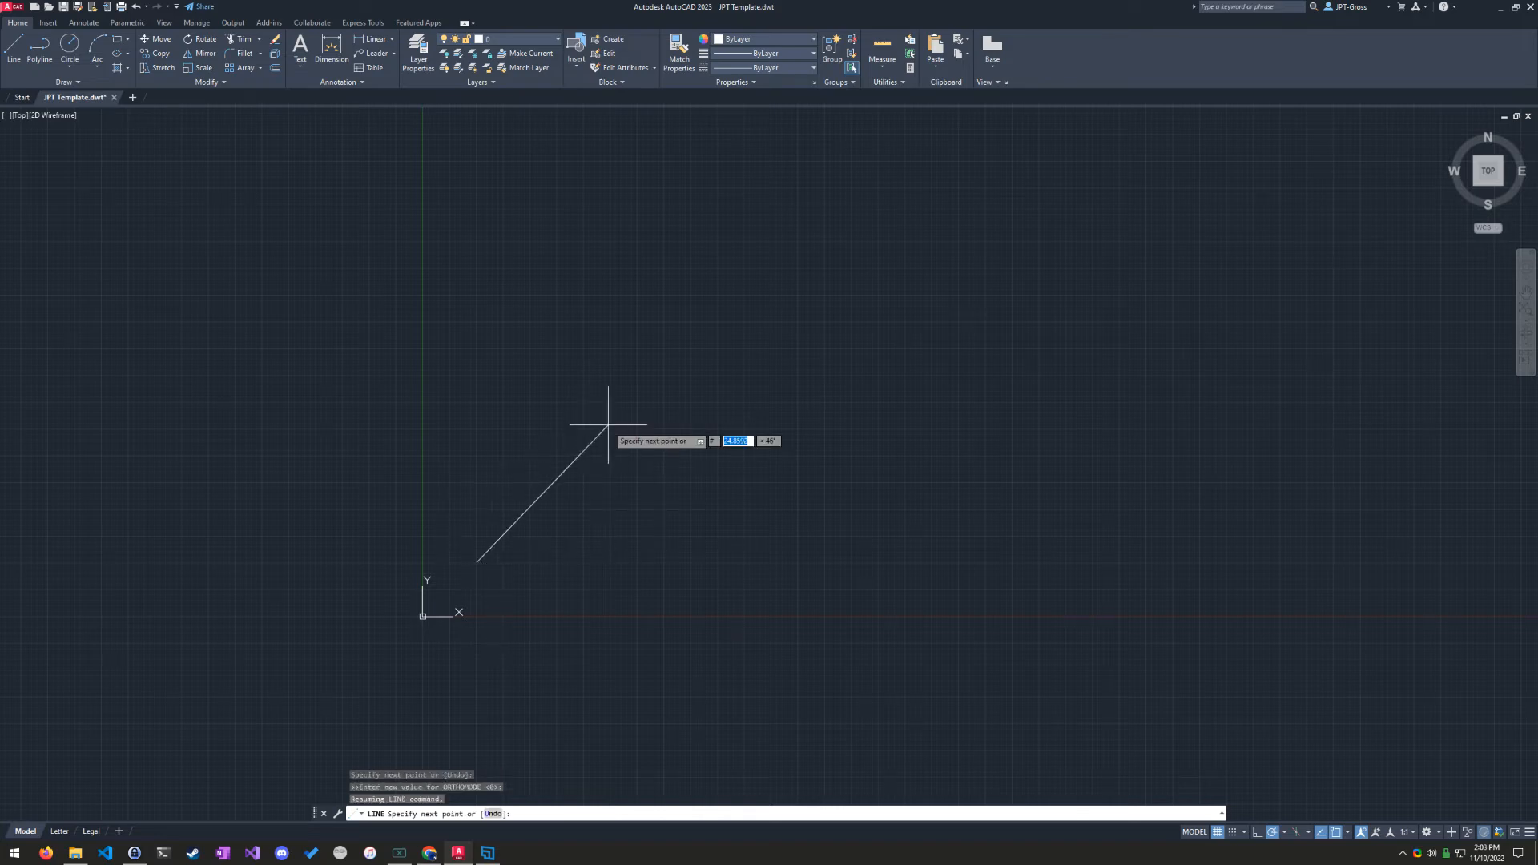
type("5")
key("Tab")
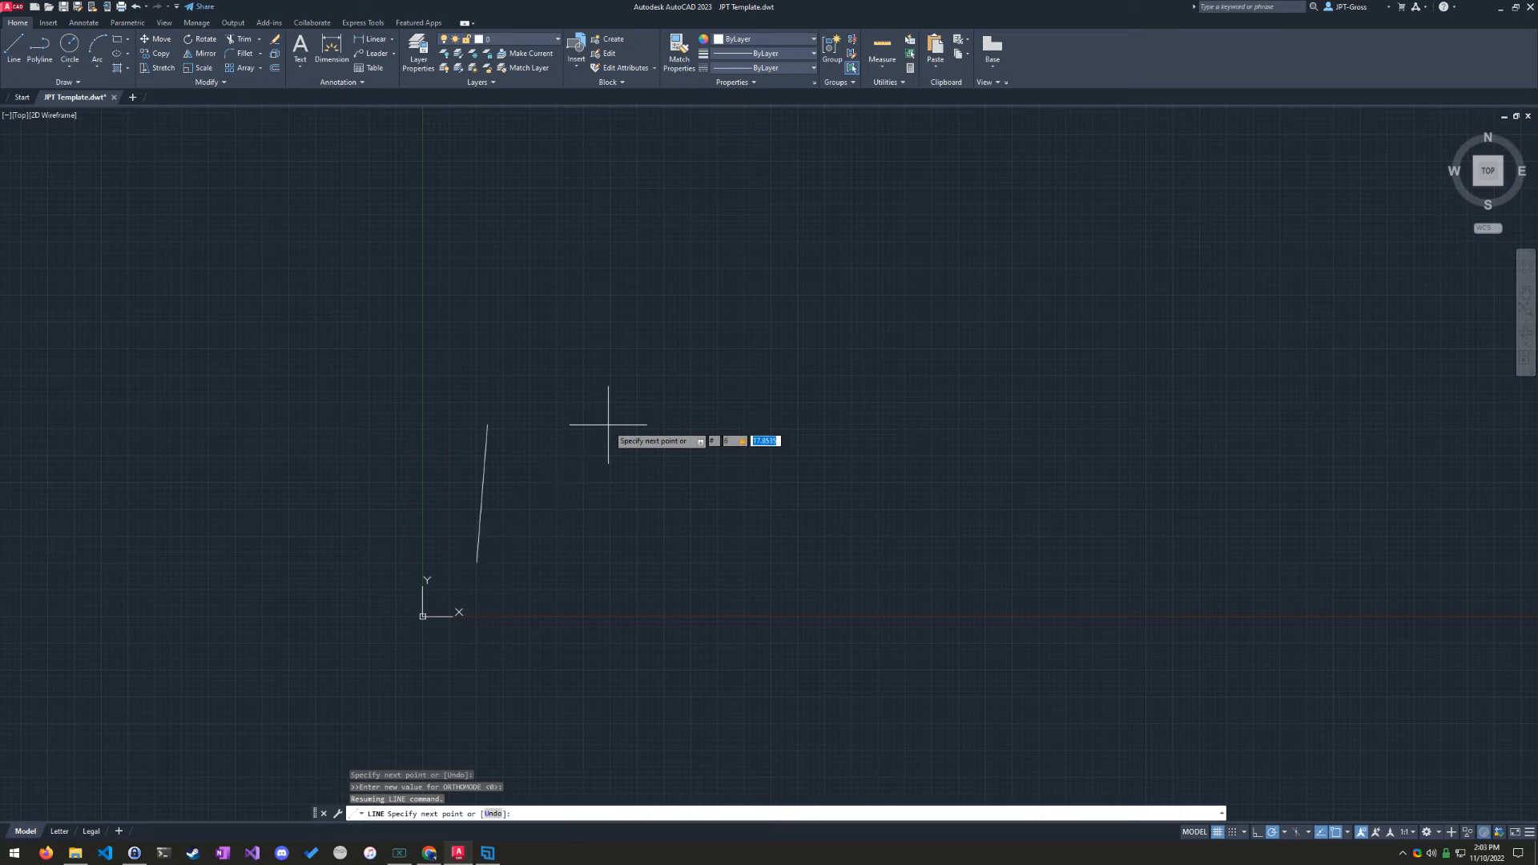
key("Tab")
type("0")
key("Tab")
key("Return")
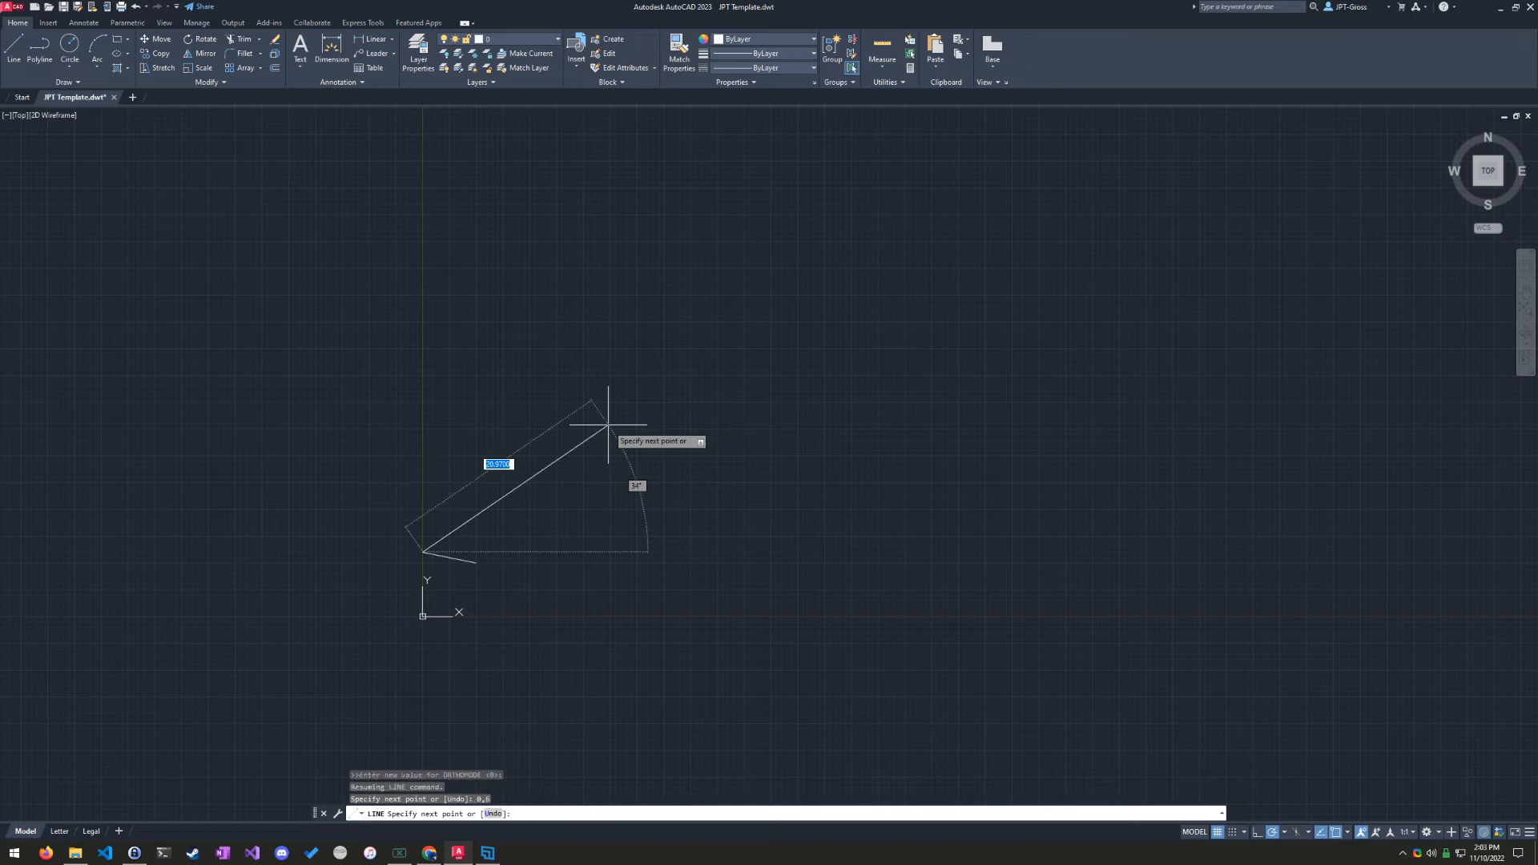
Draw the second segment from 0,6 to the absolute coordinate #15,0.
key("F8")
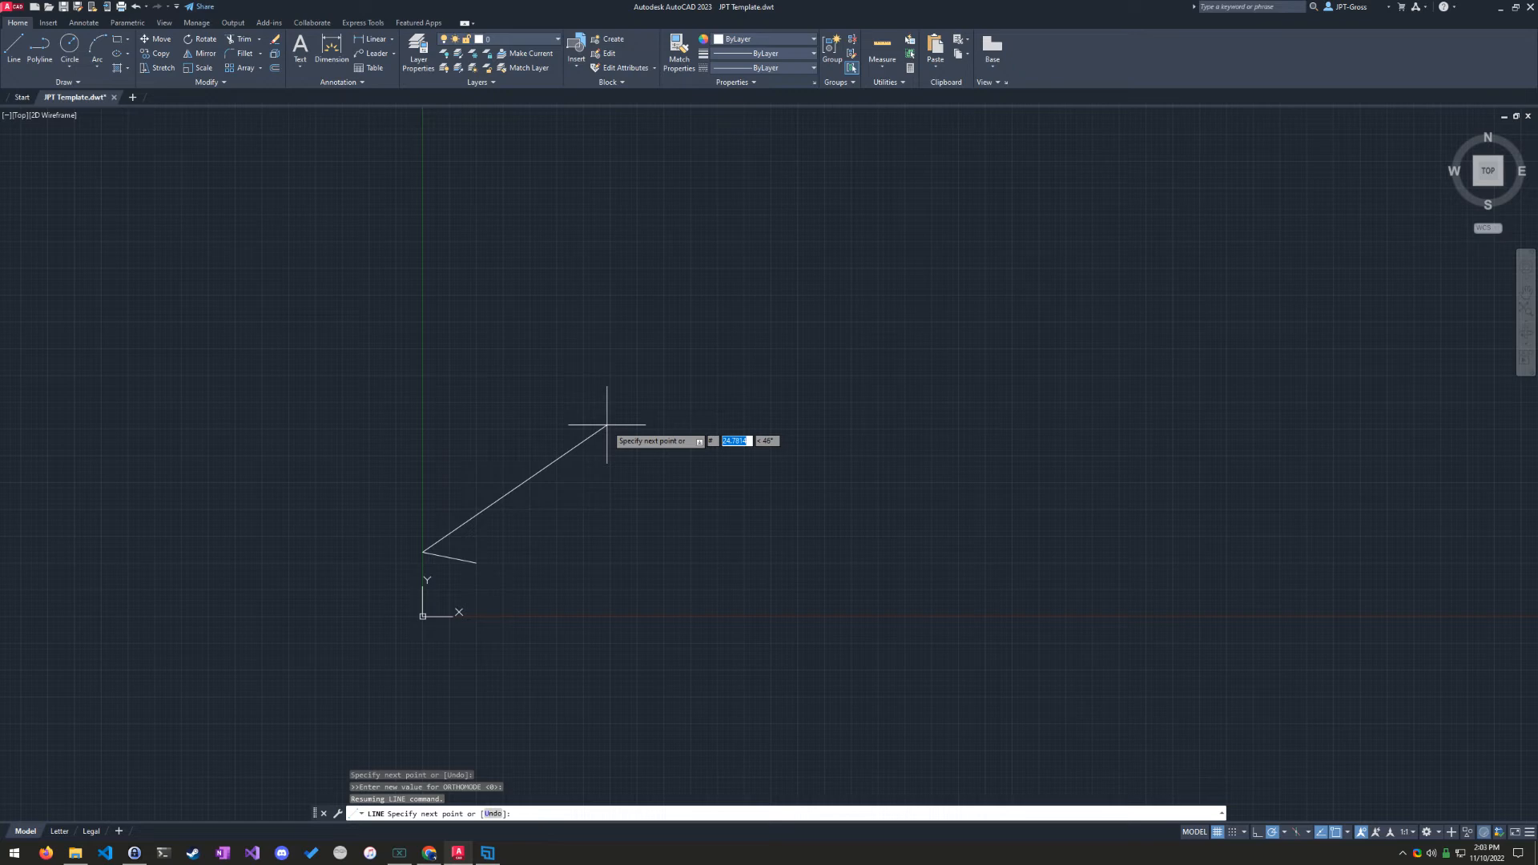
type("15")
key("Tab")
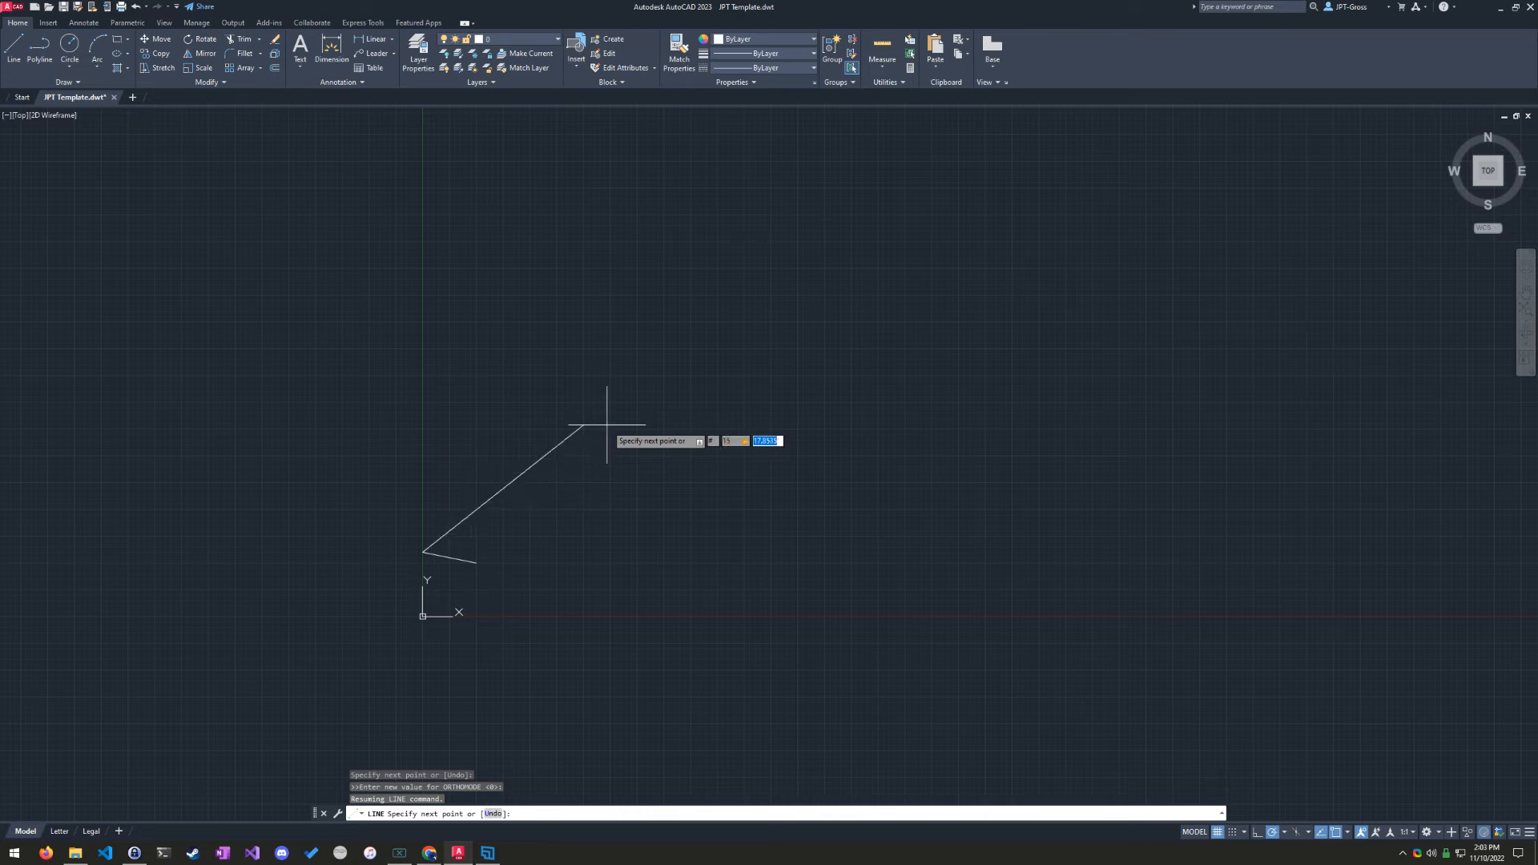
type("0")
key("Return")
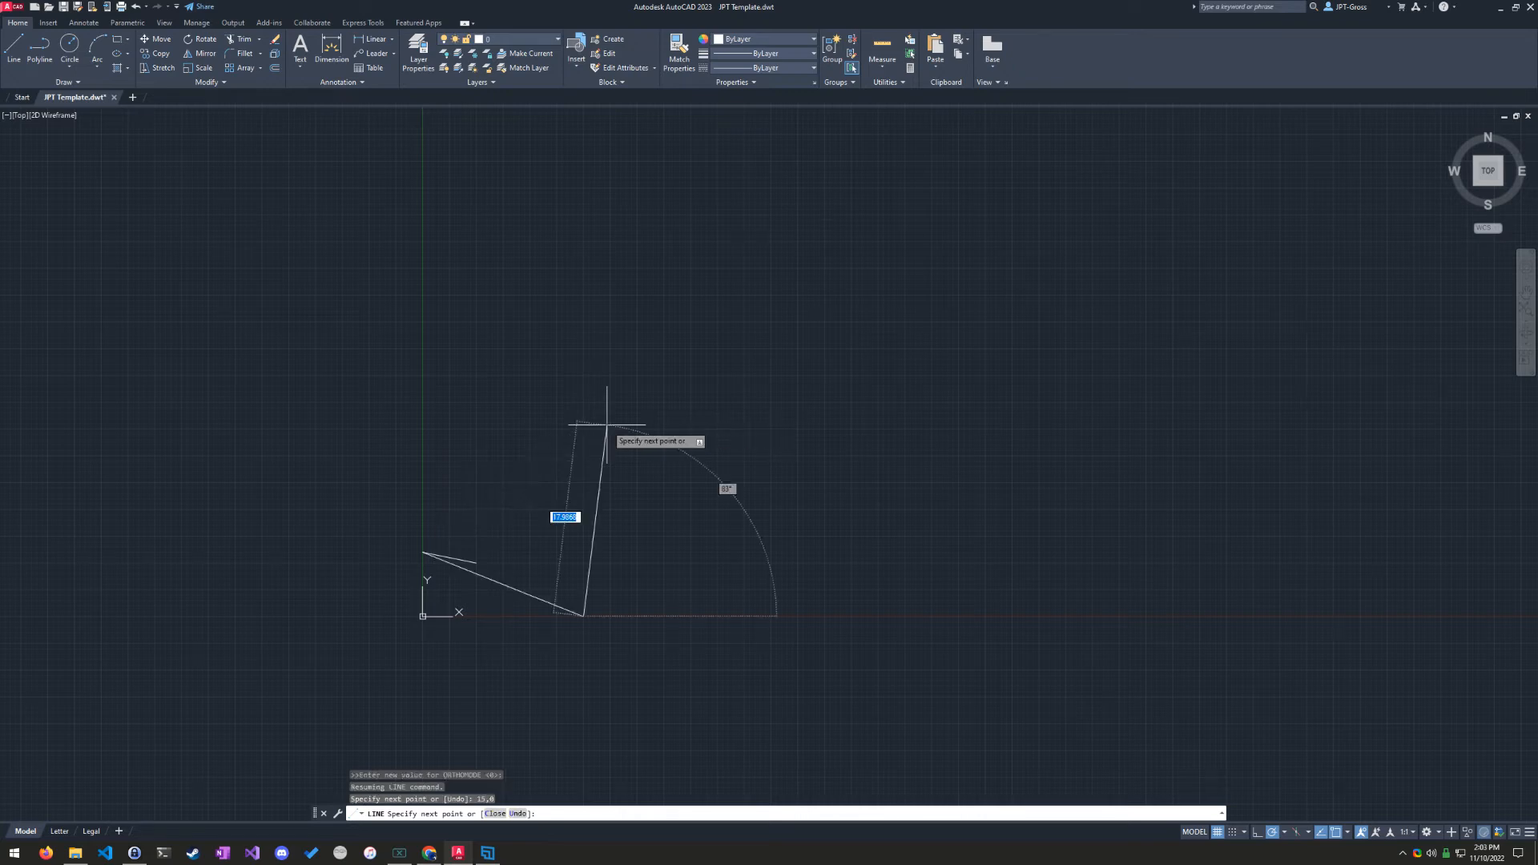
Draw the third segment to the absolute coordinate #0,-6 and end the Line command.
type("#")
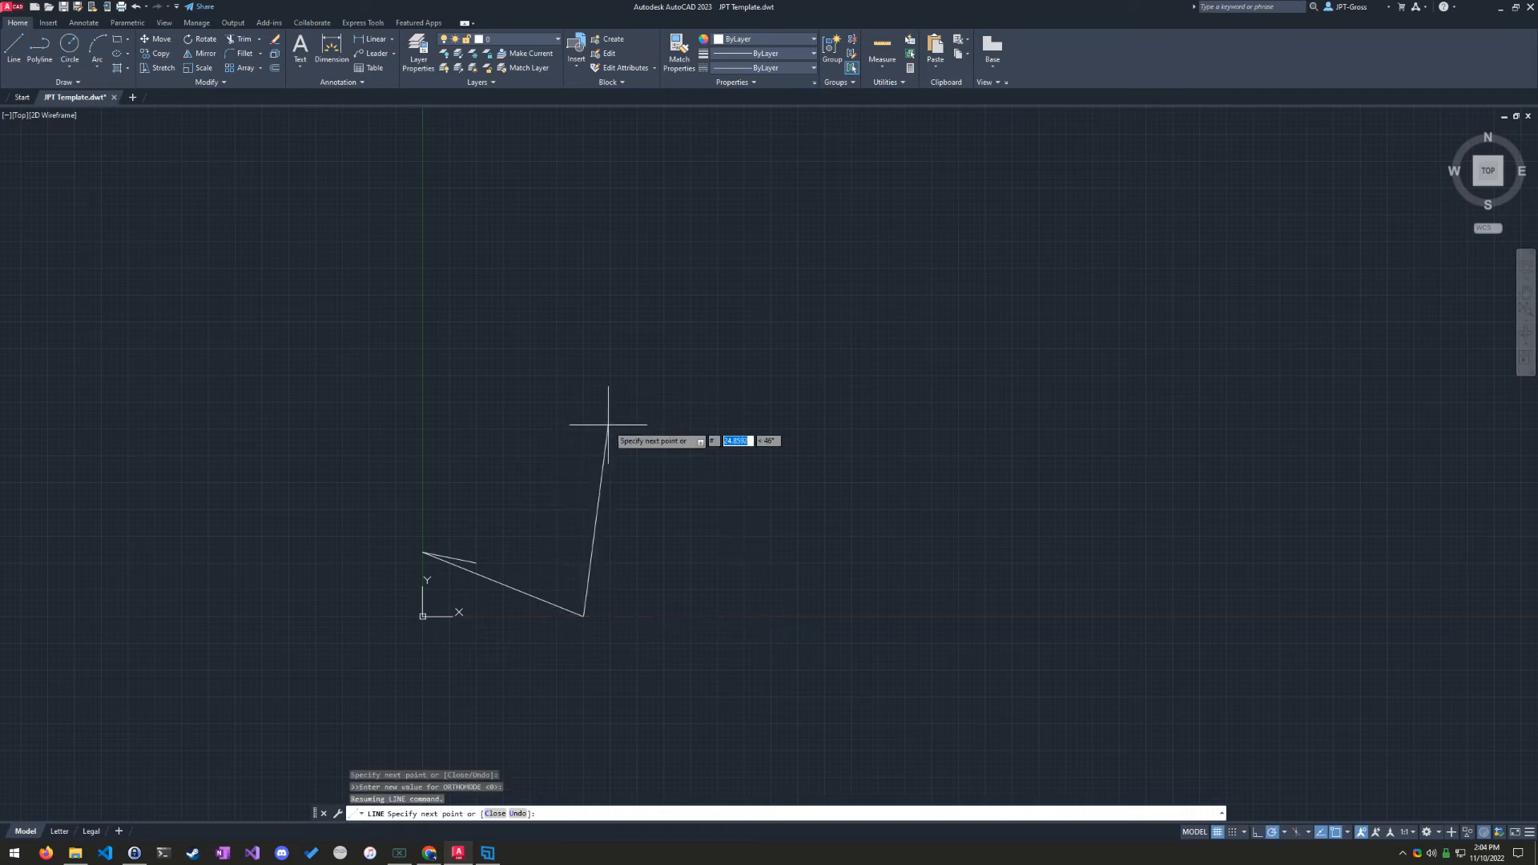
type("0")
key("Tab")
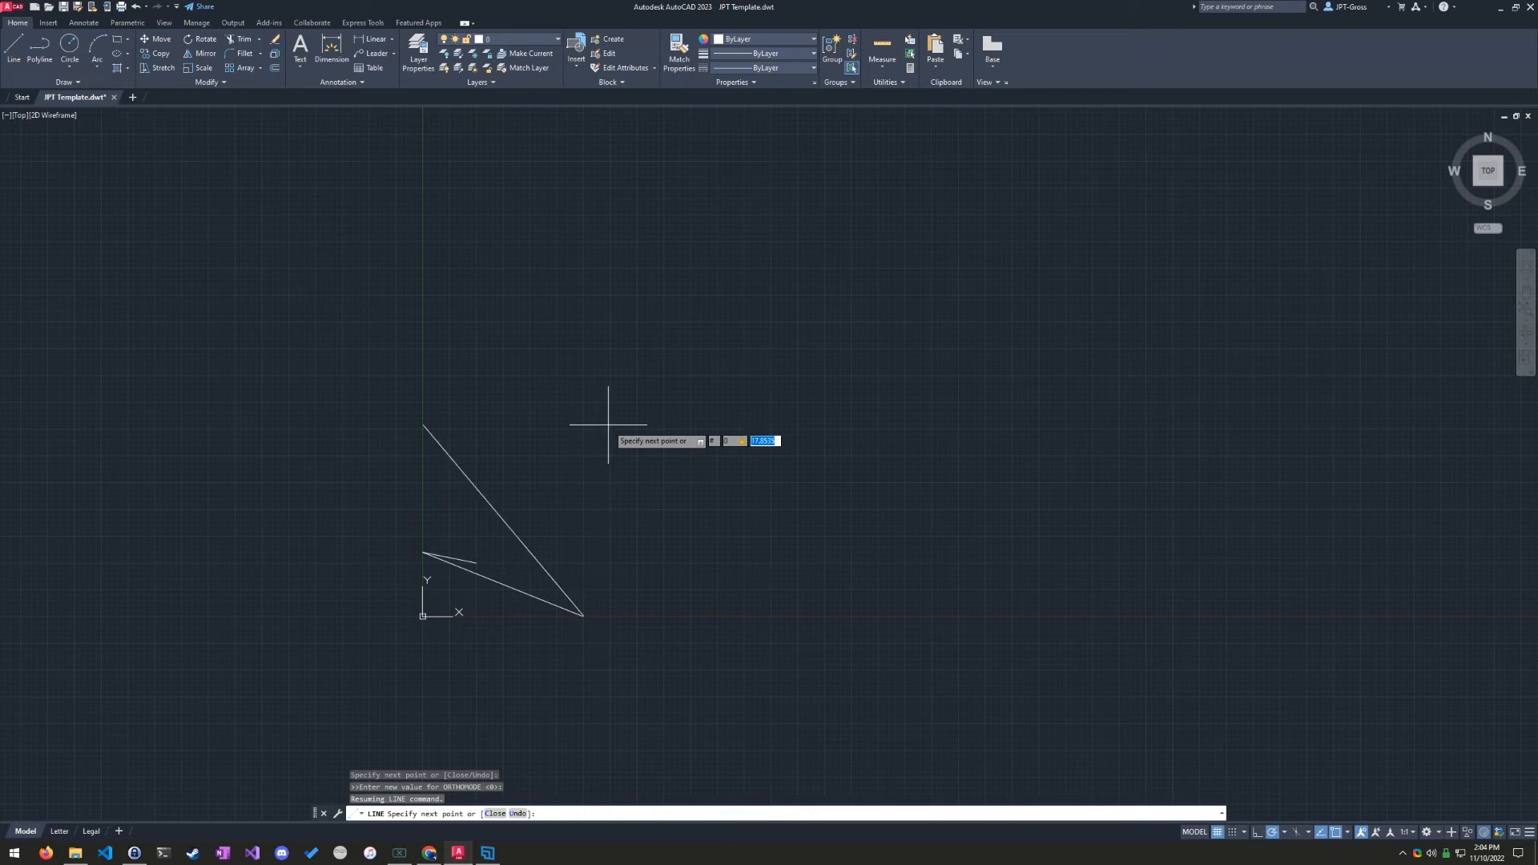
type("-")
key("Return")
key("Return")
scroll(483, 721, "up", 2)
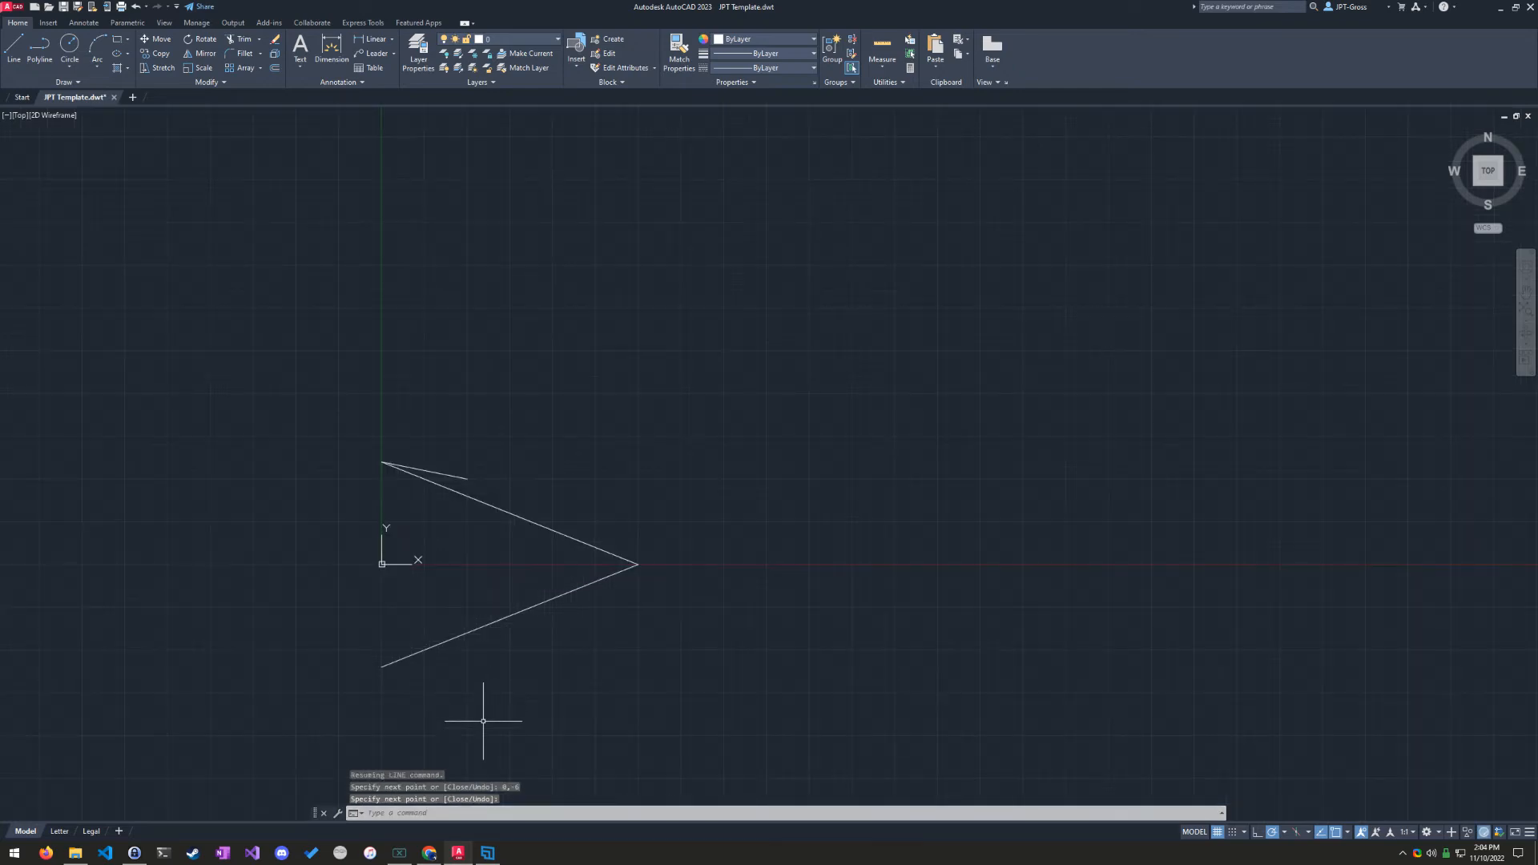
middle_click_drag(483, 721, 618, 626)
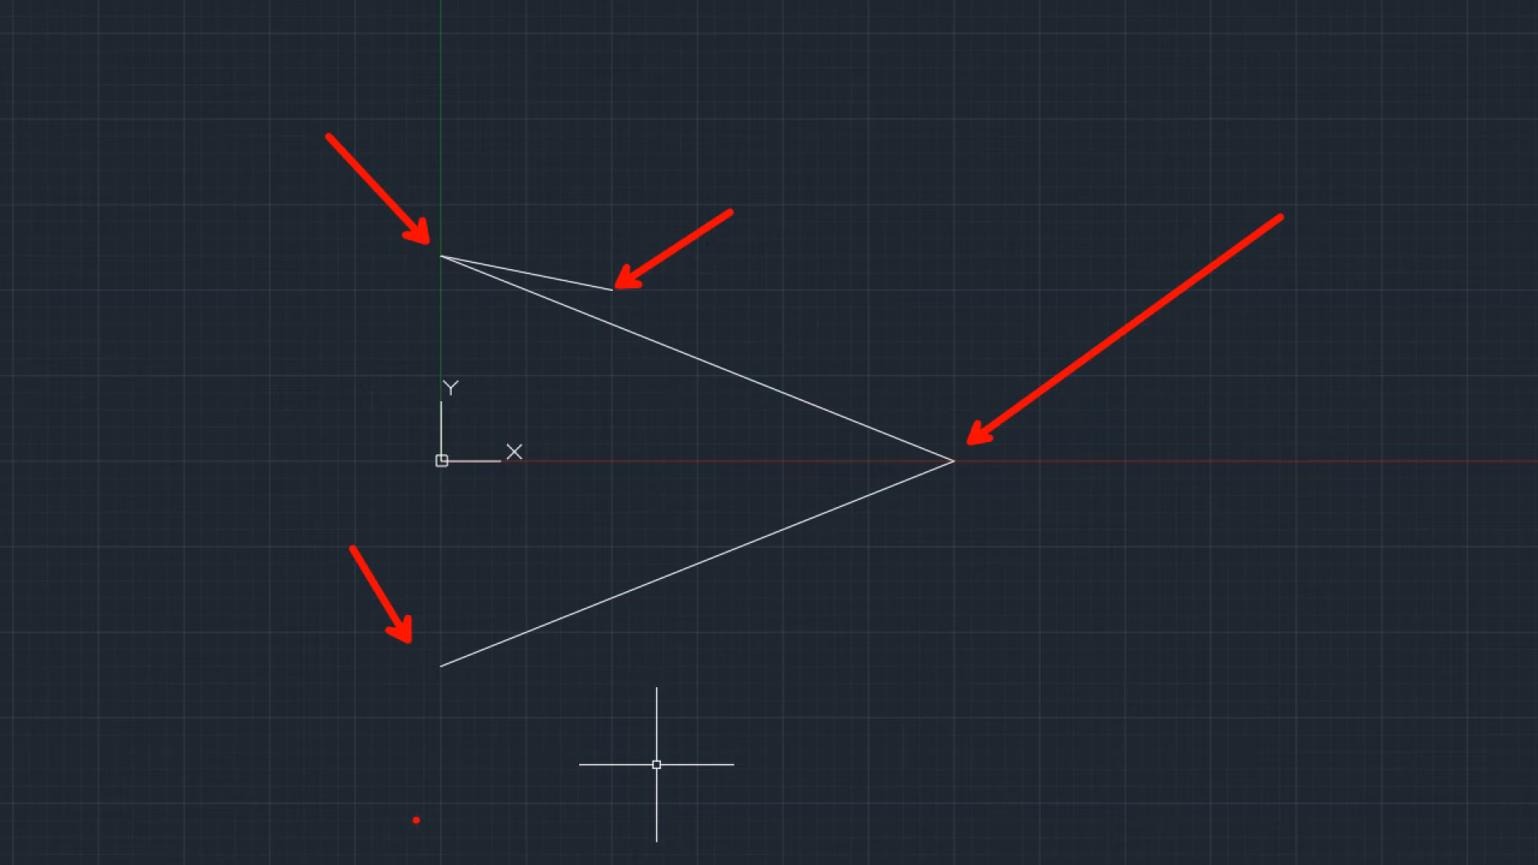
Undo the absolute-coordinate lines and the deletion of the open rectangular shape.
key("ctrl+z")
key("ctrl+z")
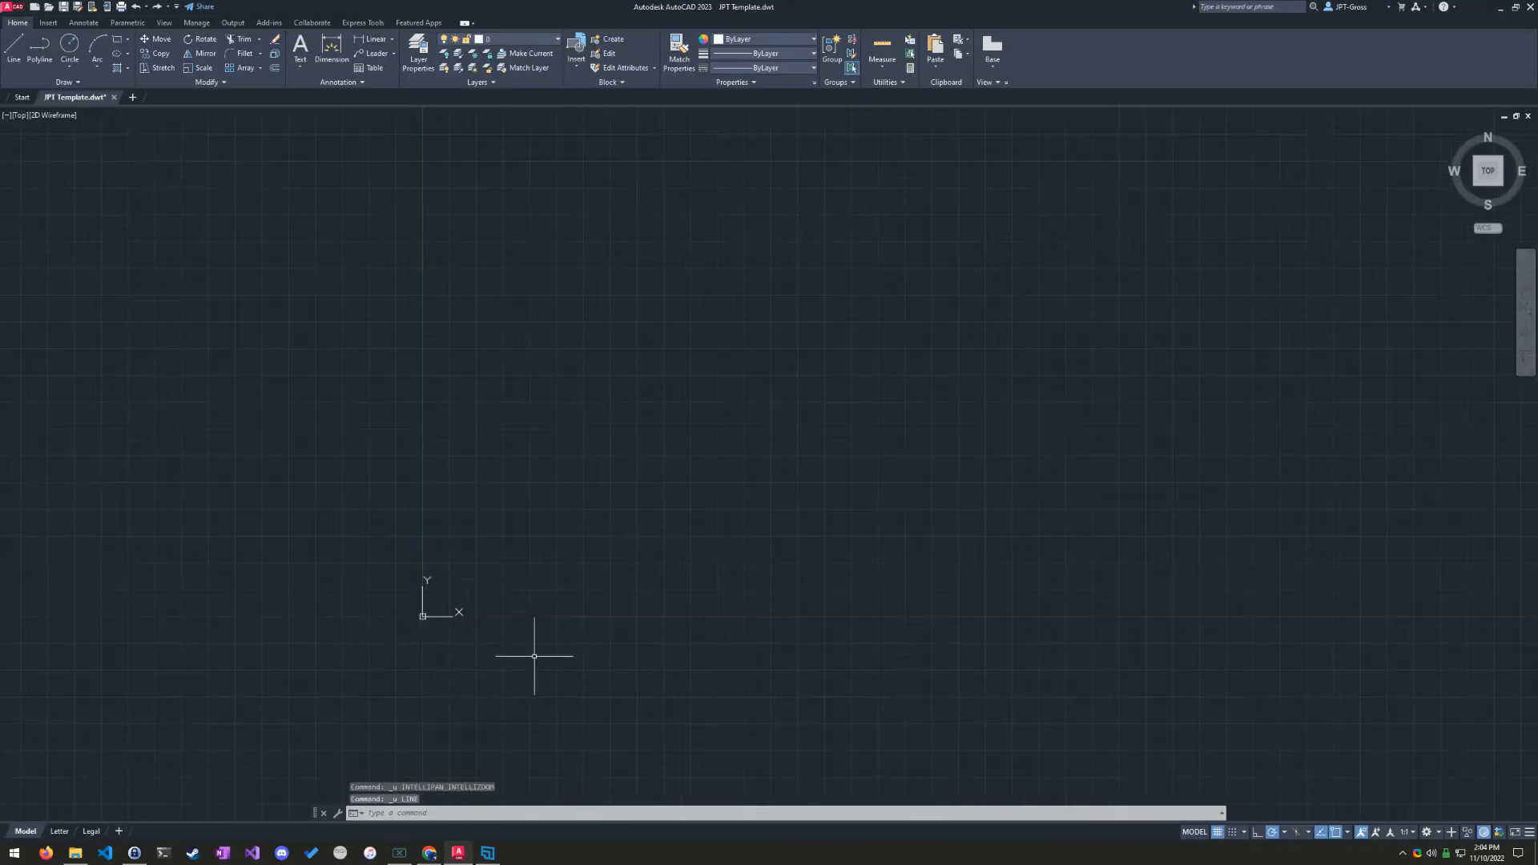
key("ctrl+z")
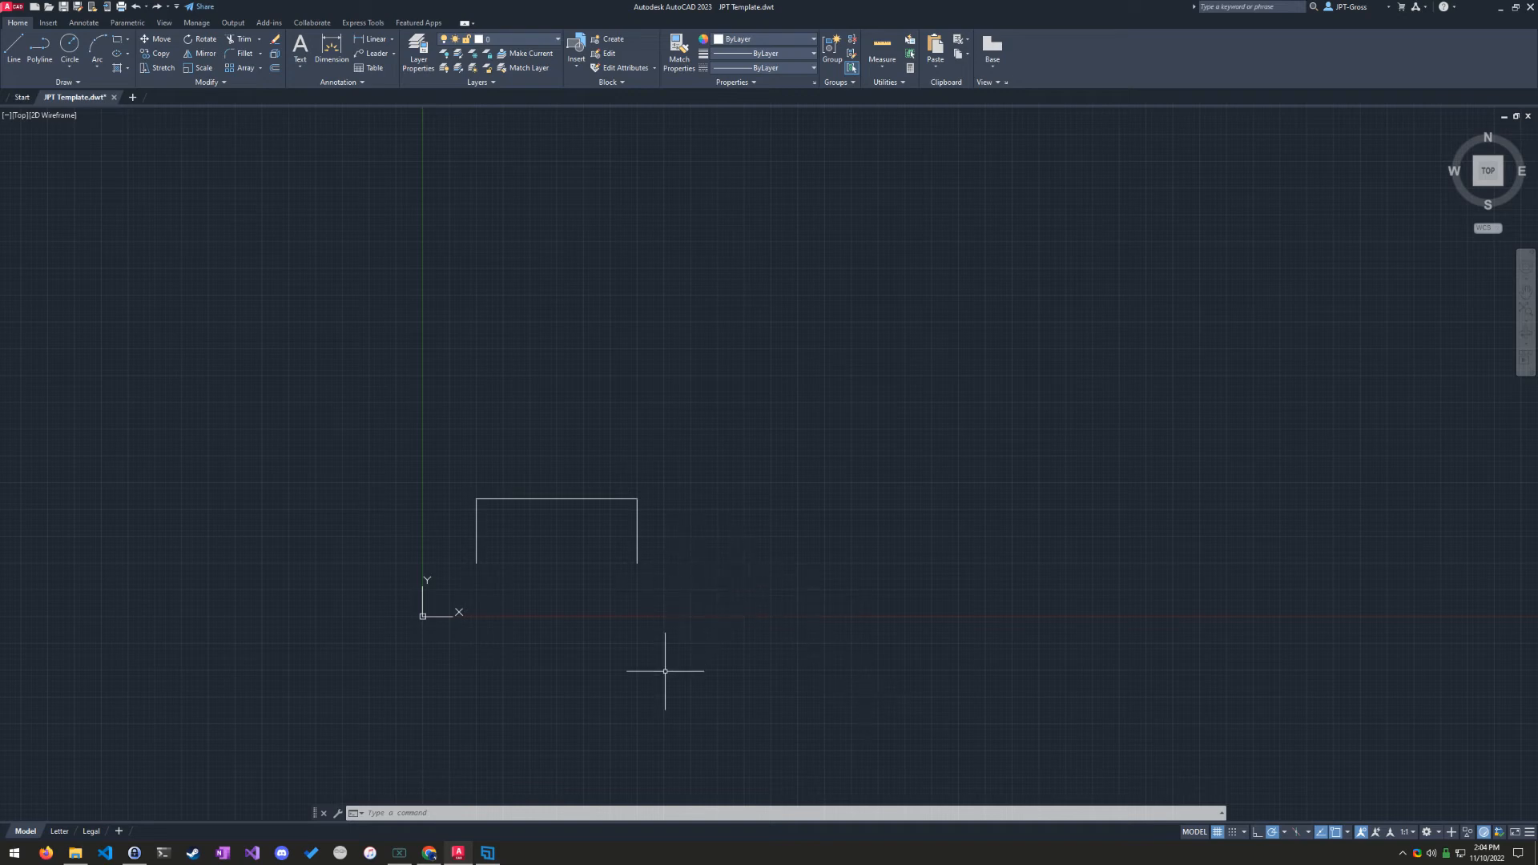
type("l")
key("Return")
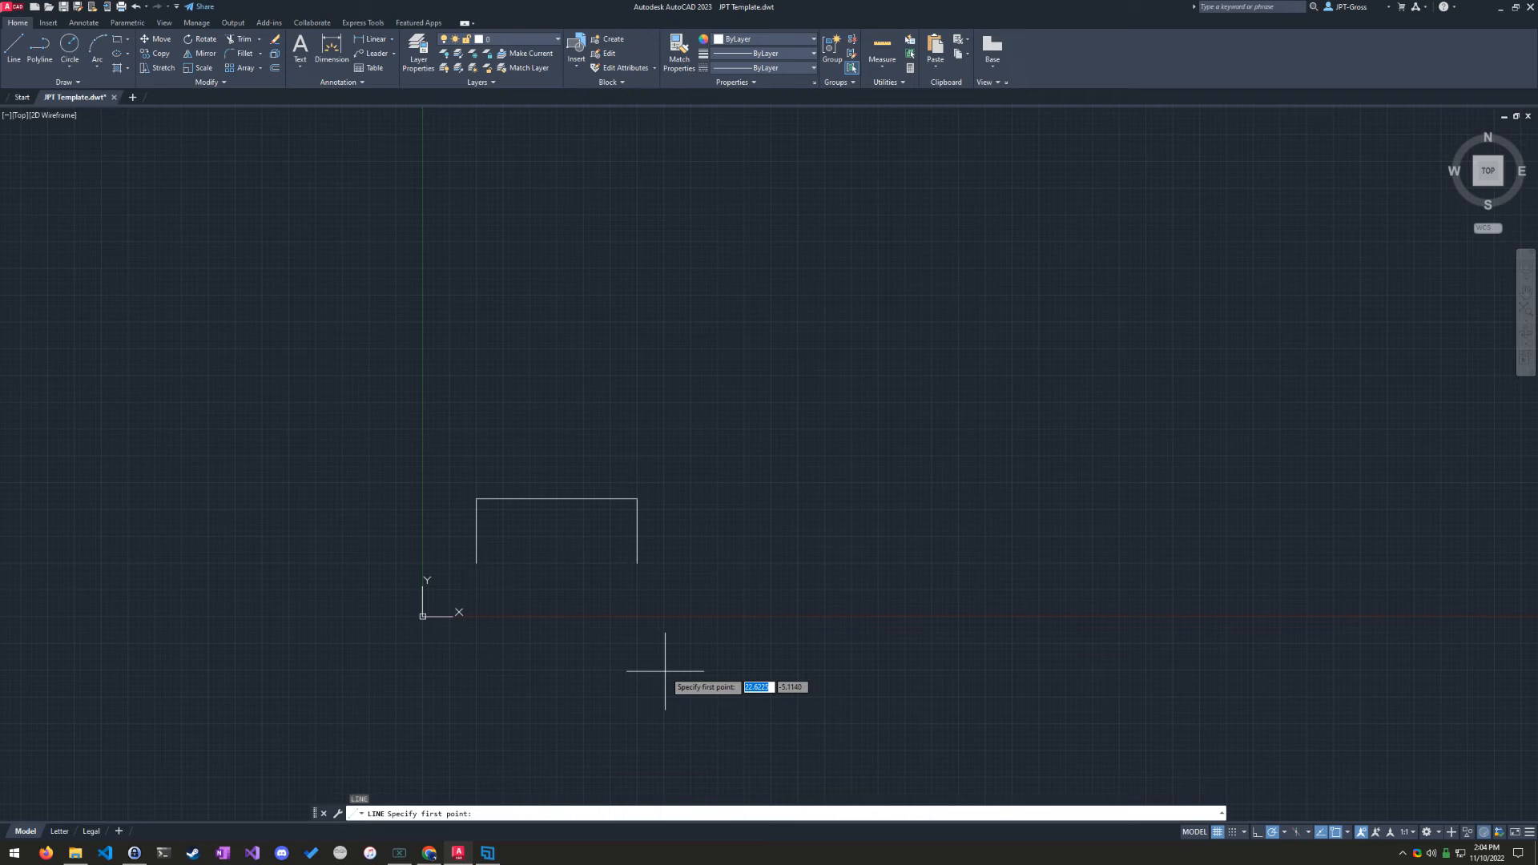
type("5")
key("Tab")
type("25")
key("Return")
key("Escape")
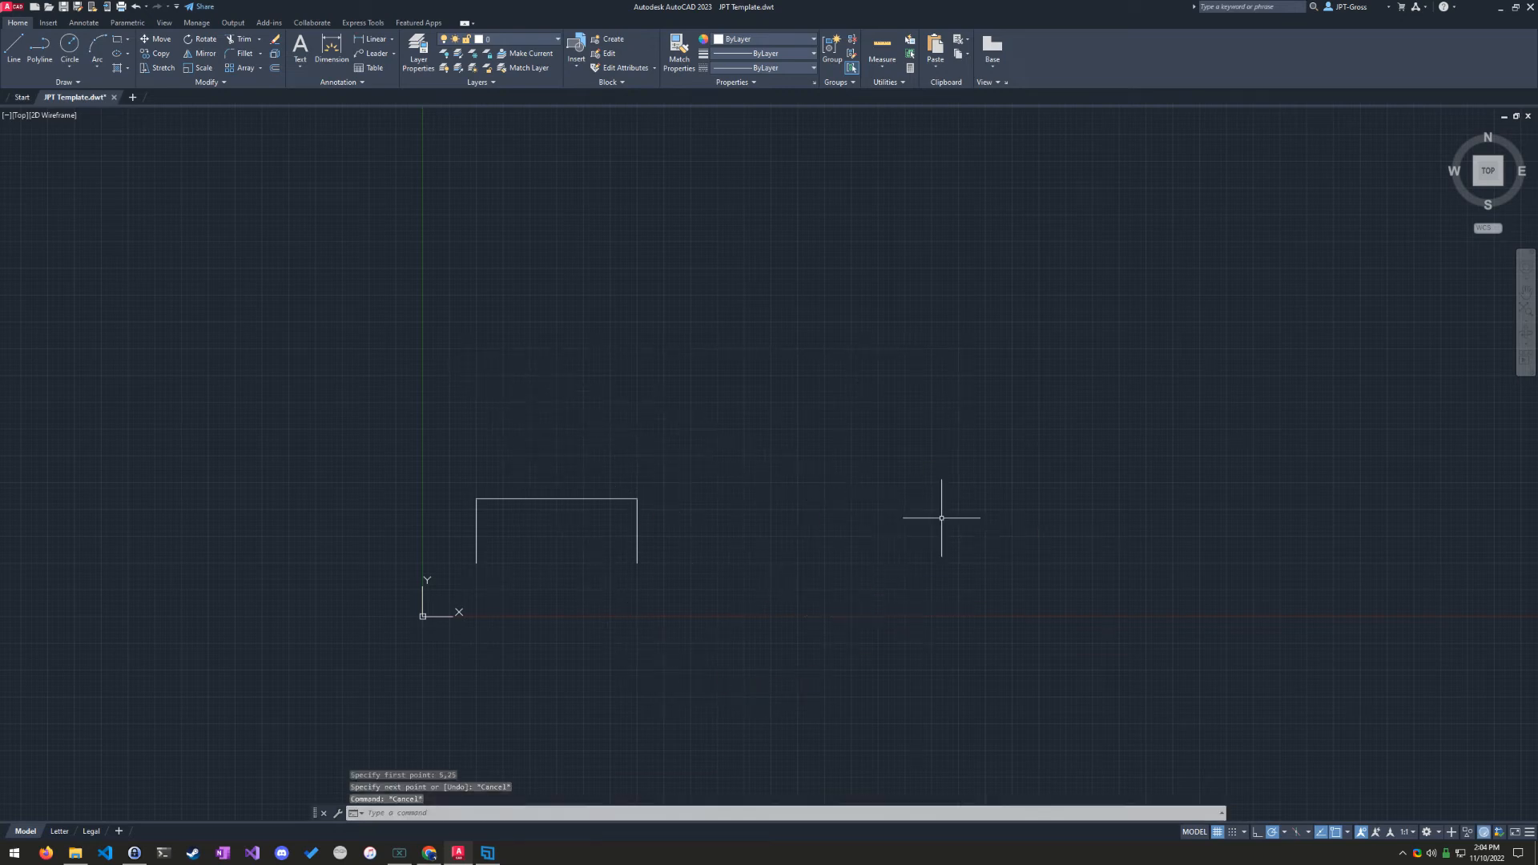
key("Return")
type("25")
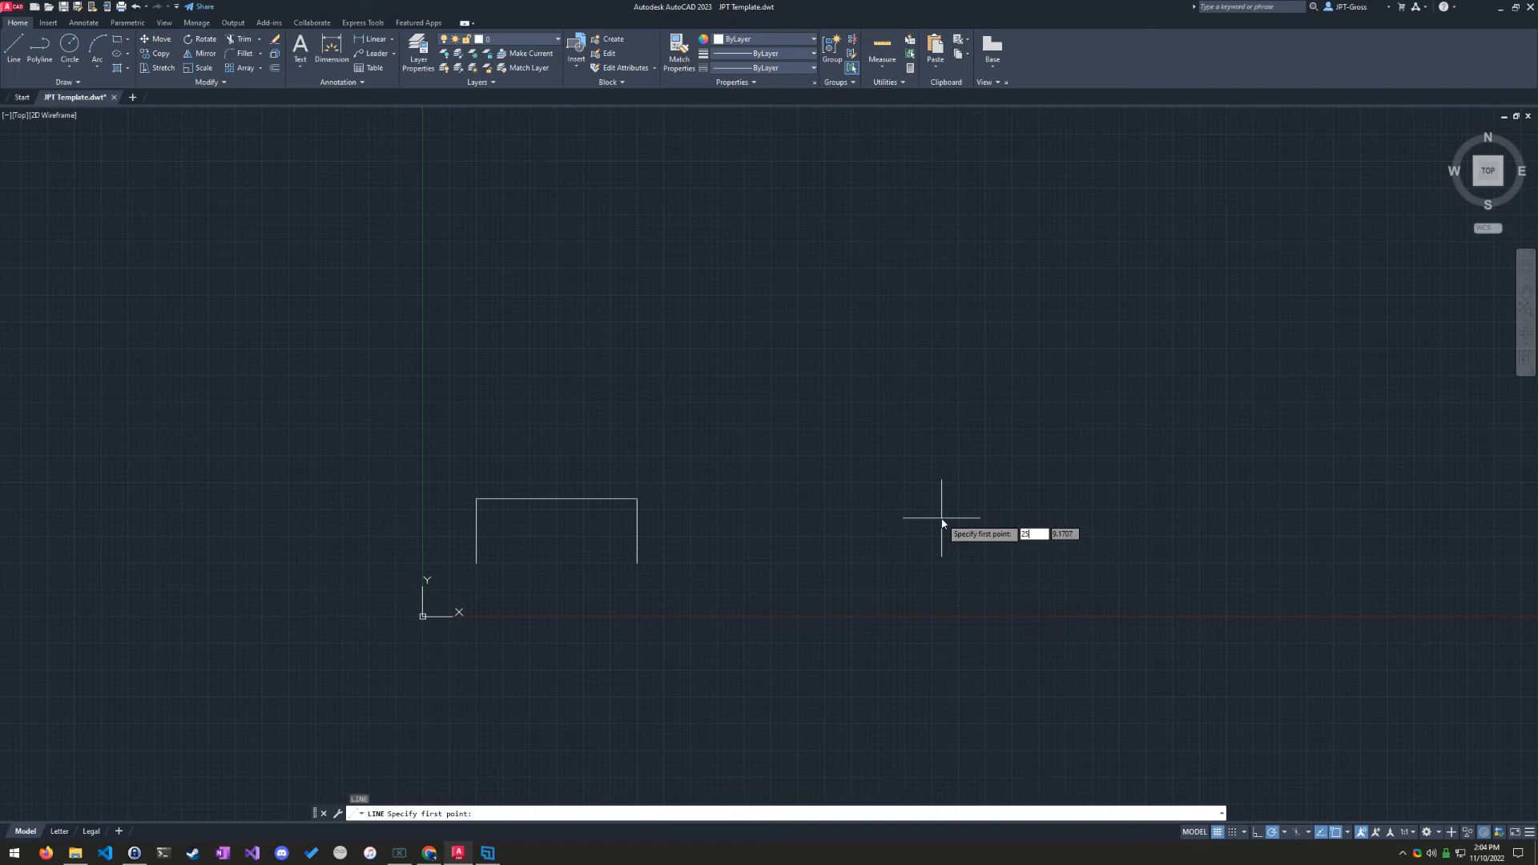
key("Tab")
type("5")
key("Return")
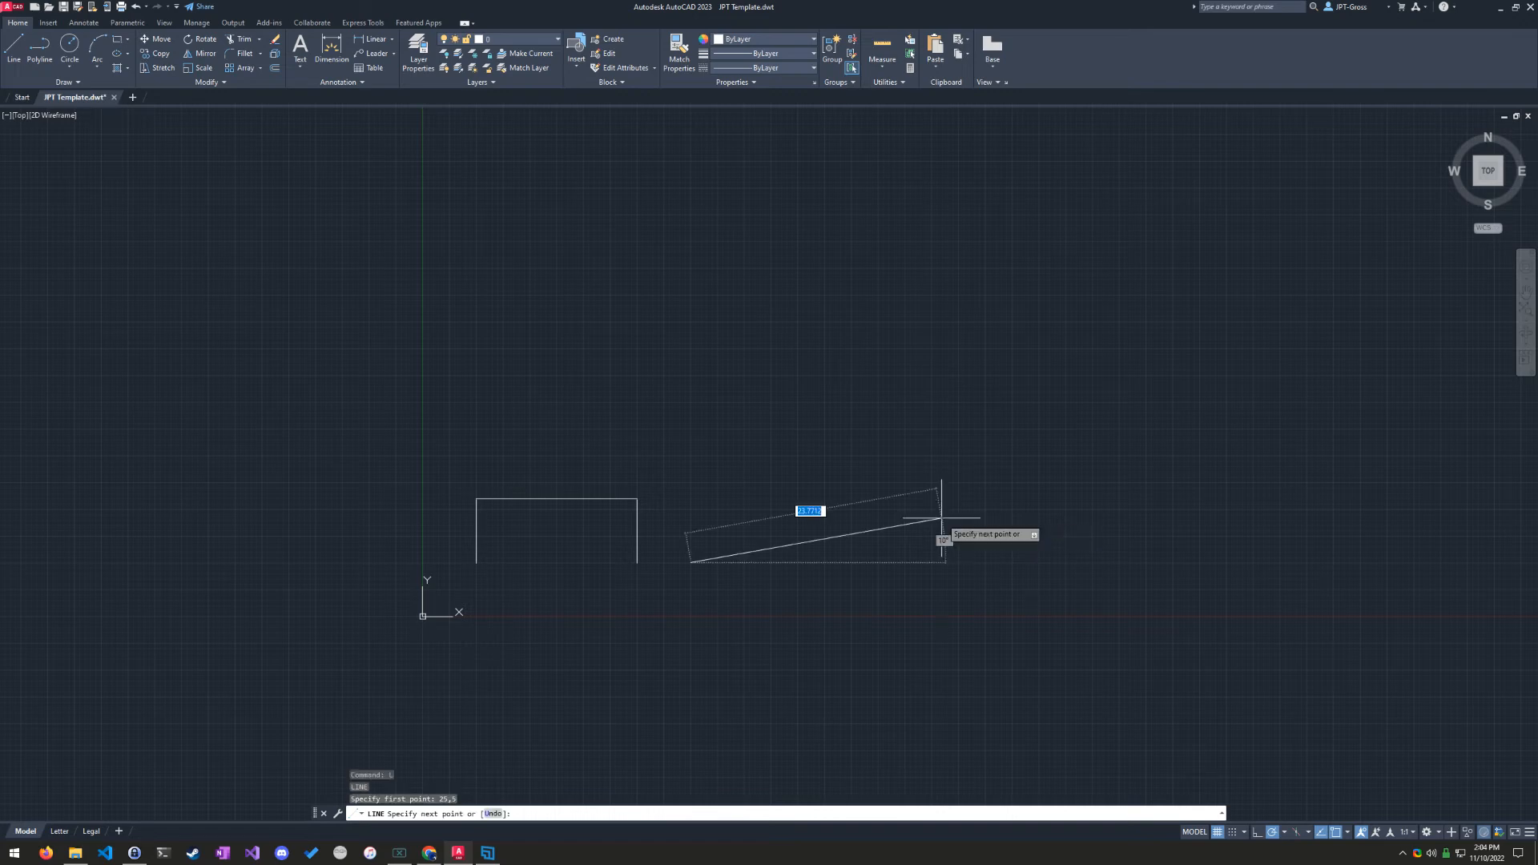
scroll(712, 468, "up", 2)
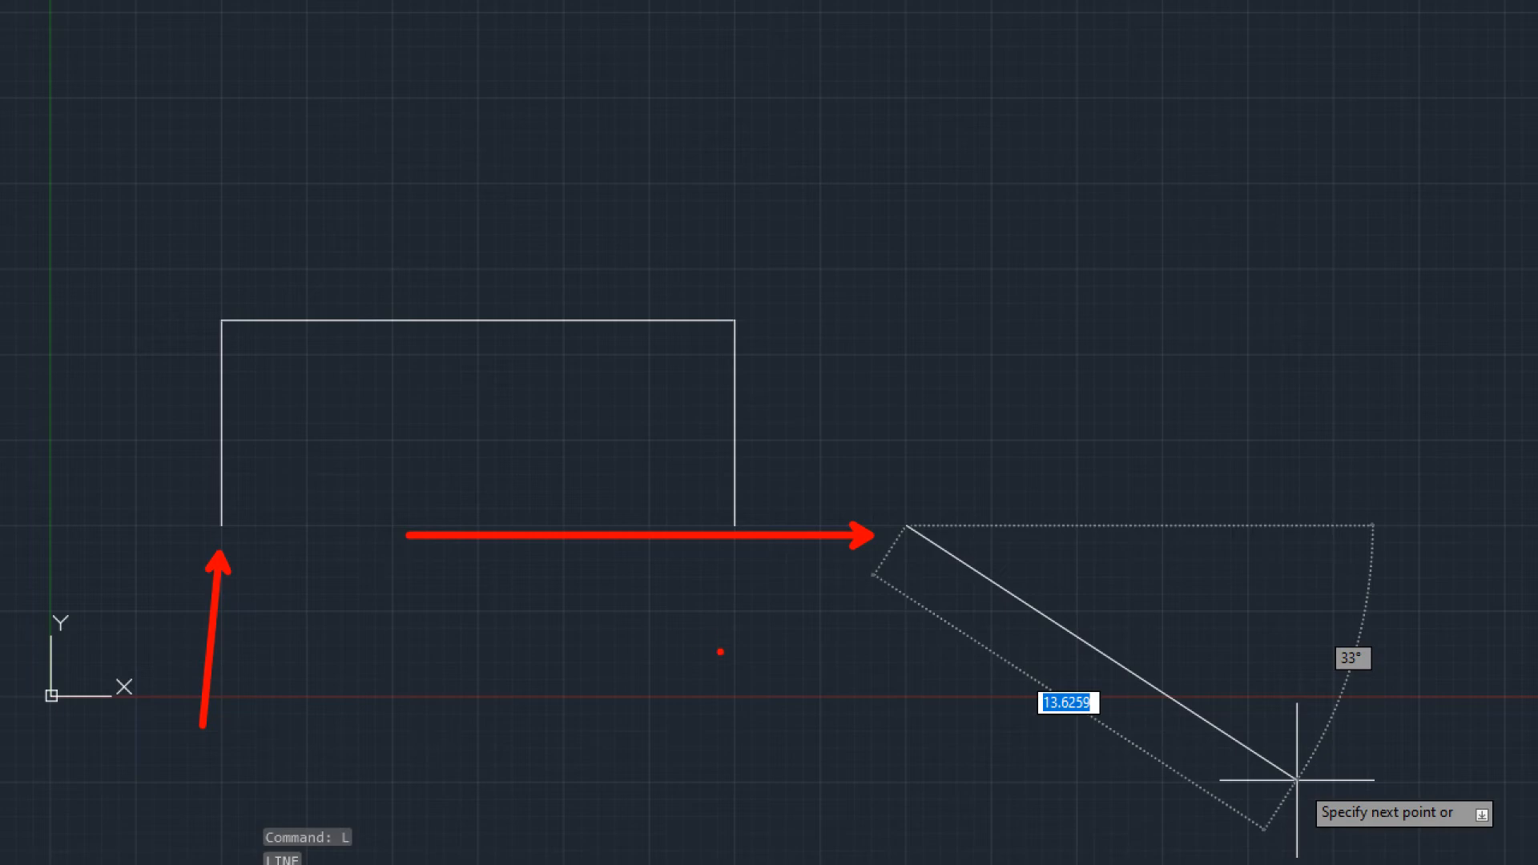
key("Escape")
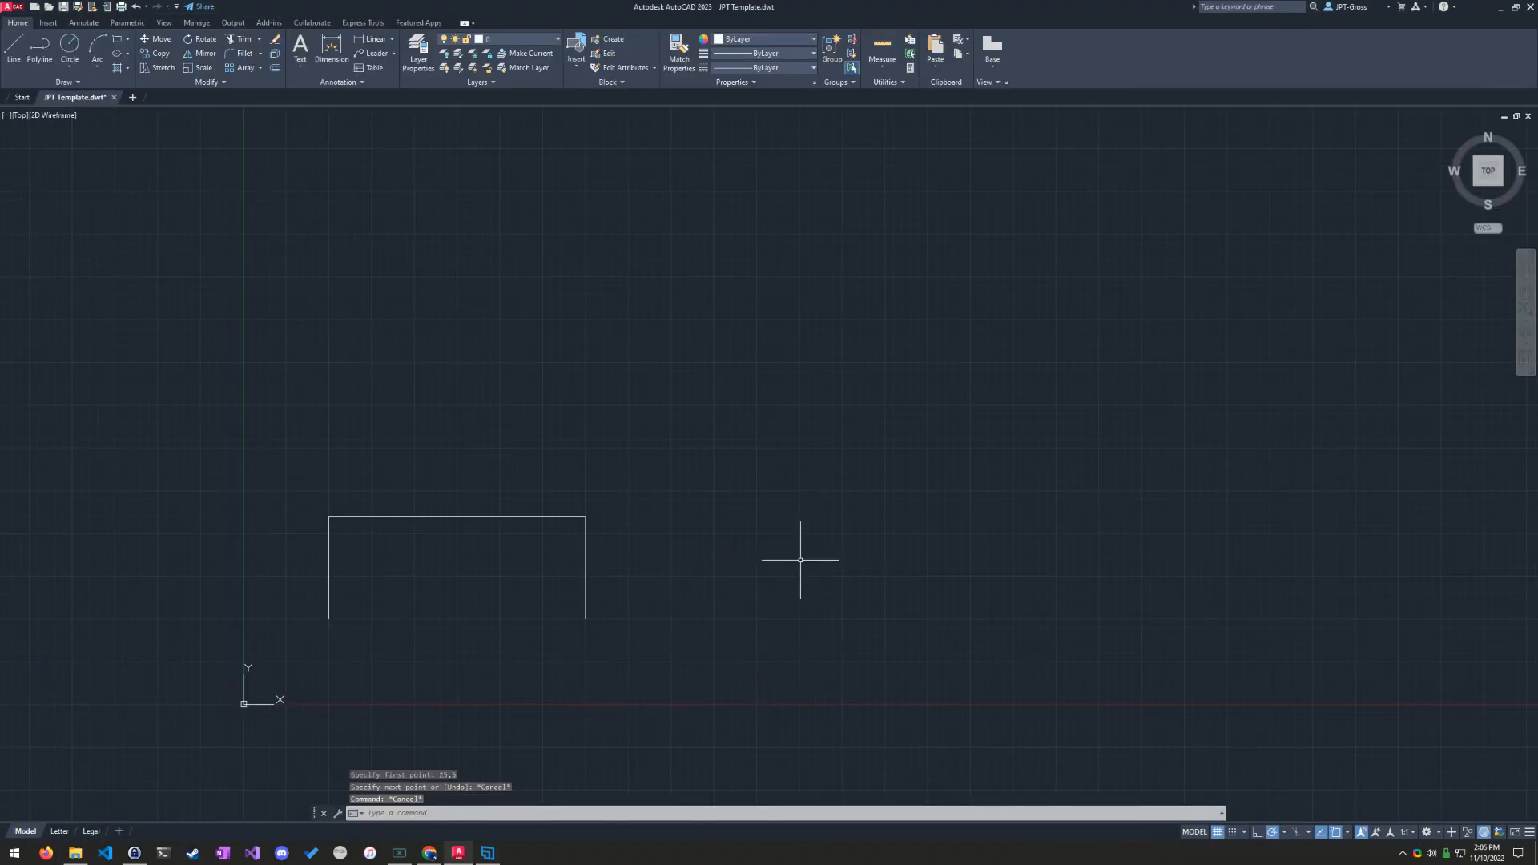
Start a new line with its first point at 25,5, beside the existing open rectangular shape.
key("Return")
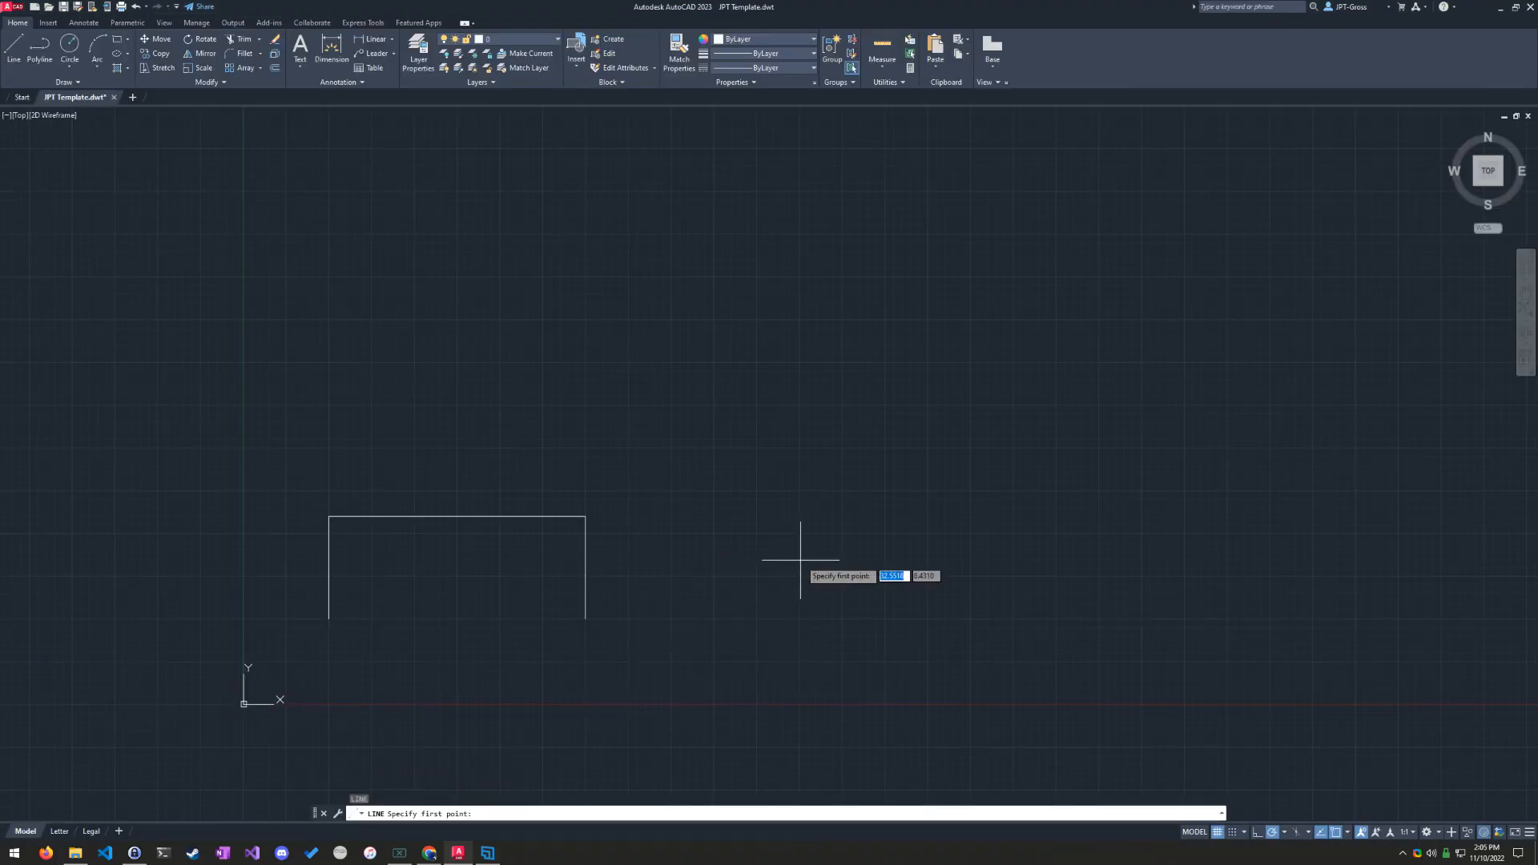
type("25")
key("Tab")
type("5")
key("Return")
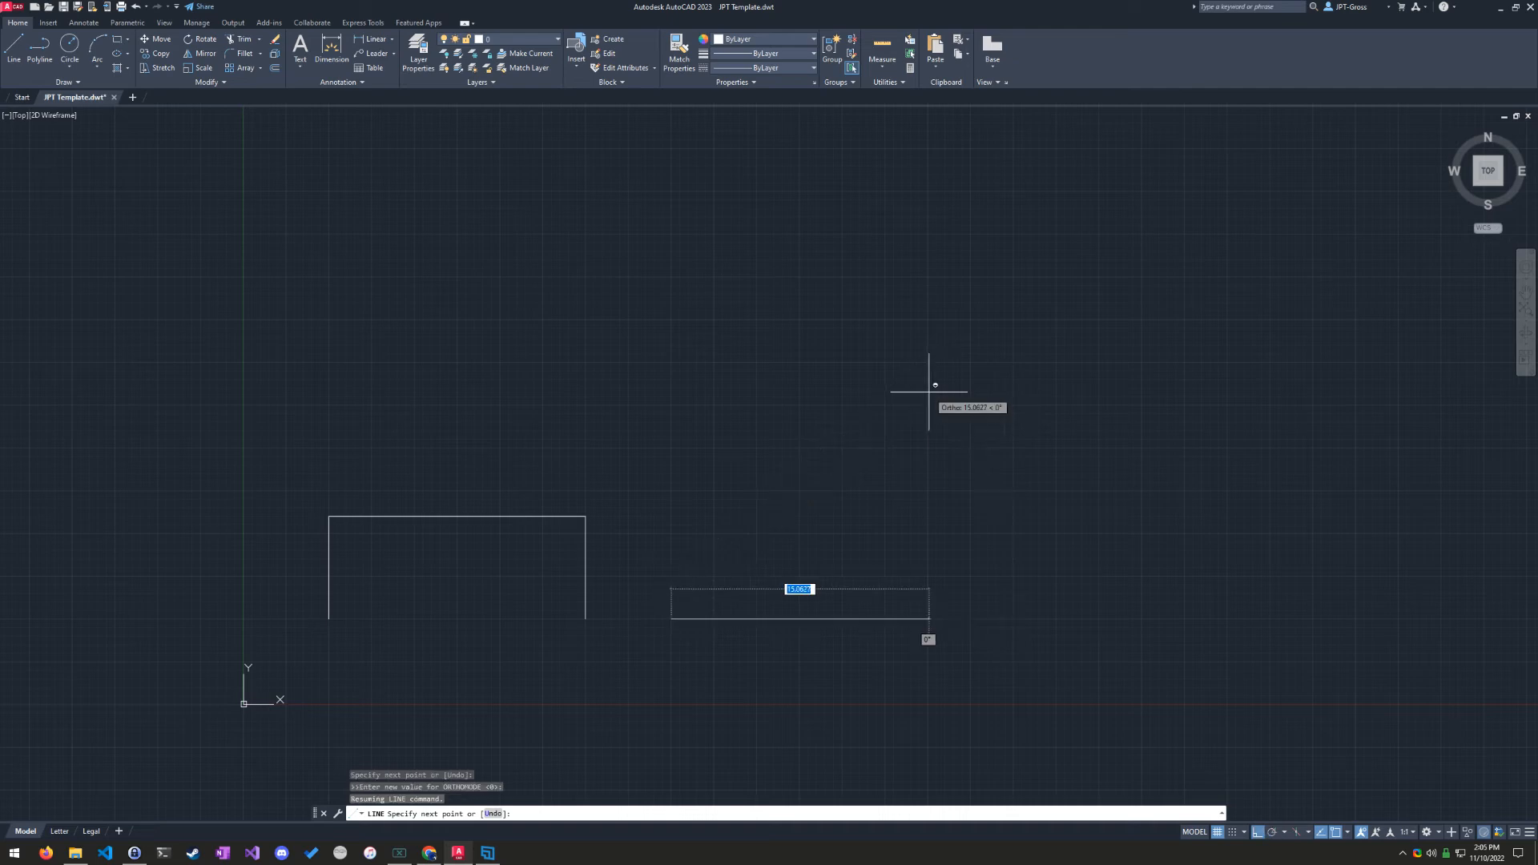
Draw the first segment straight up from 25,5 to the absolute coordinate #25,11.
type("#")
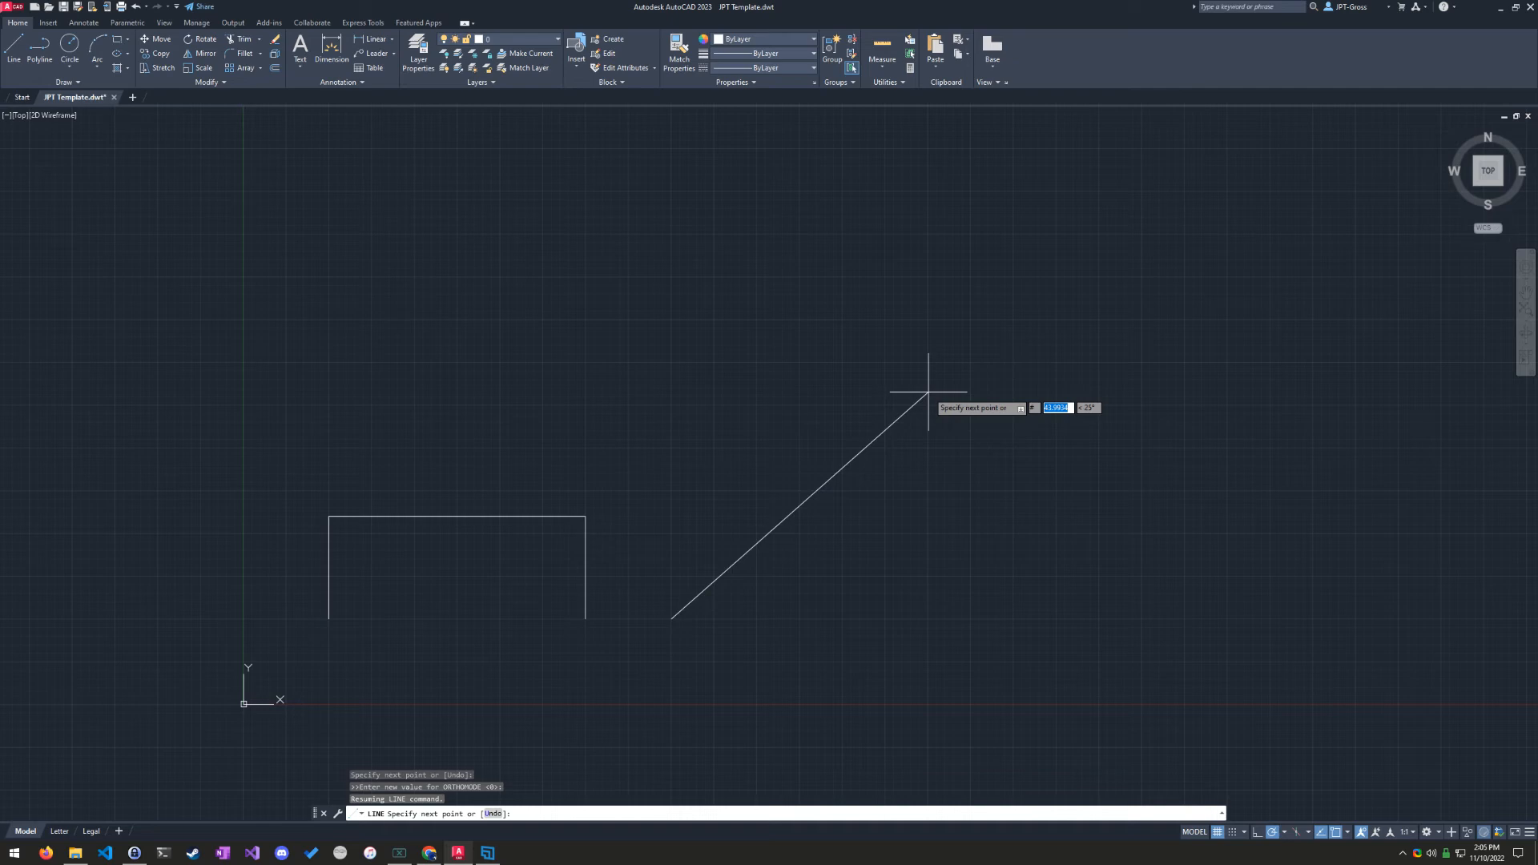
type("5")
key("Tab")
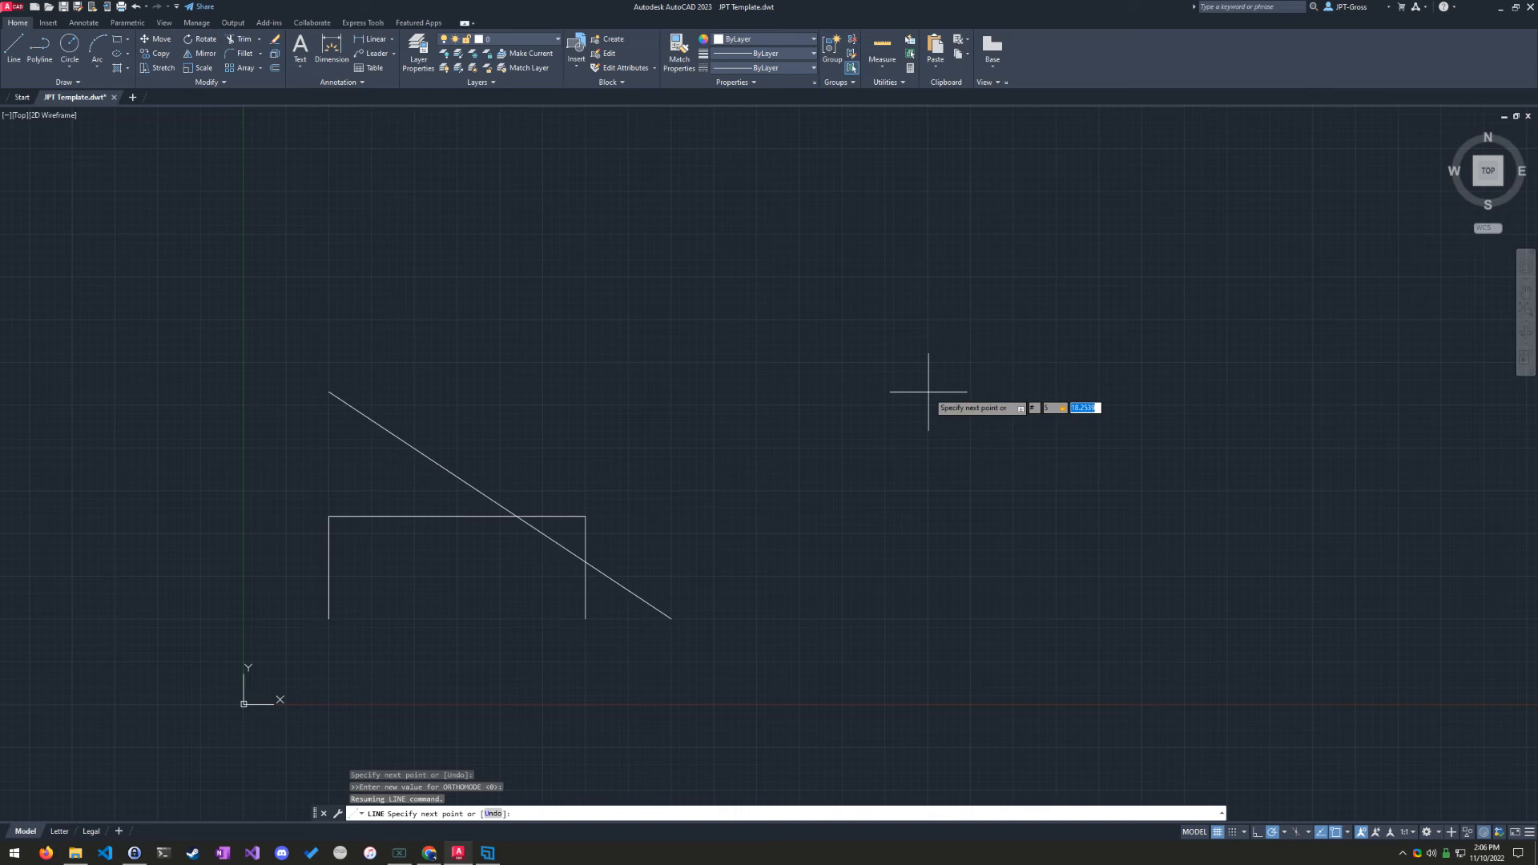
key("Tab")
type("25")
key("Tab")
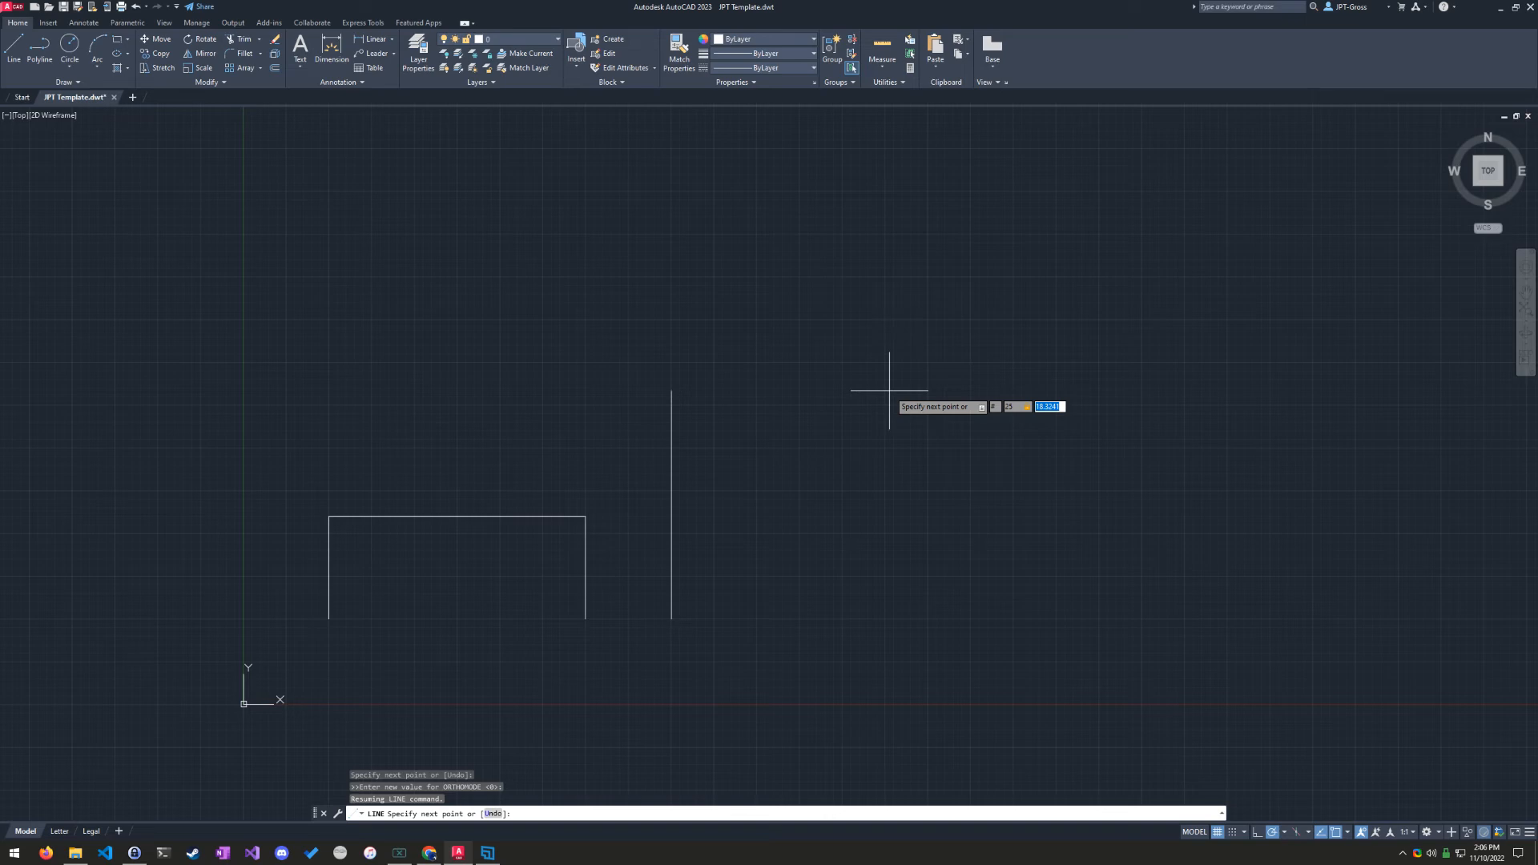
type("11")
key("Return")
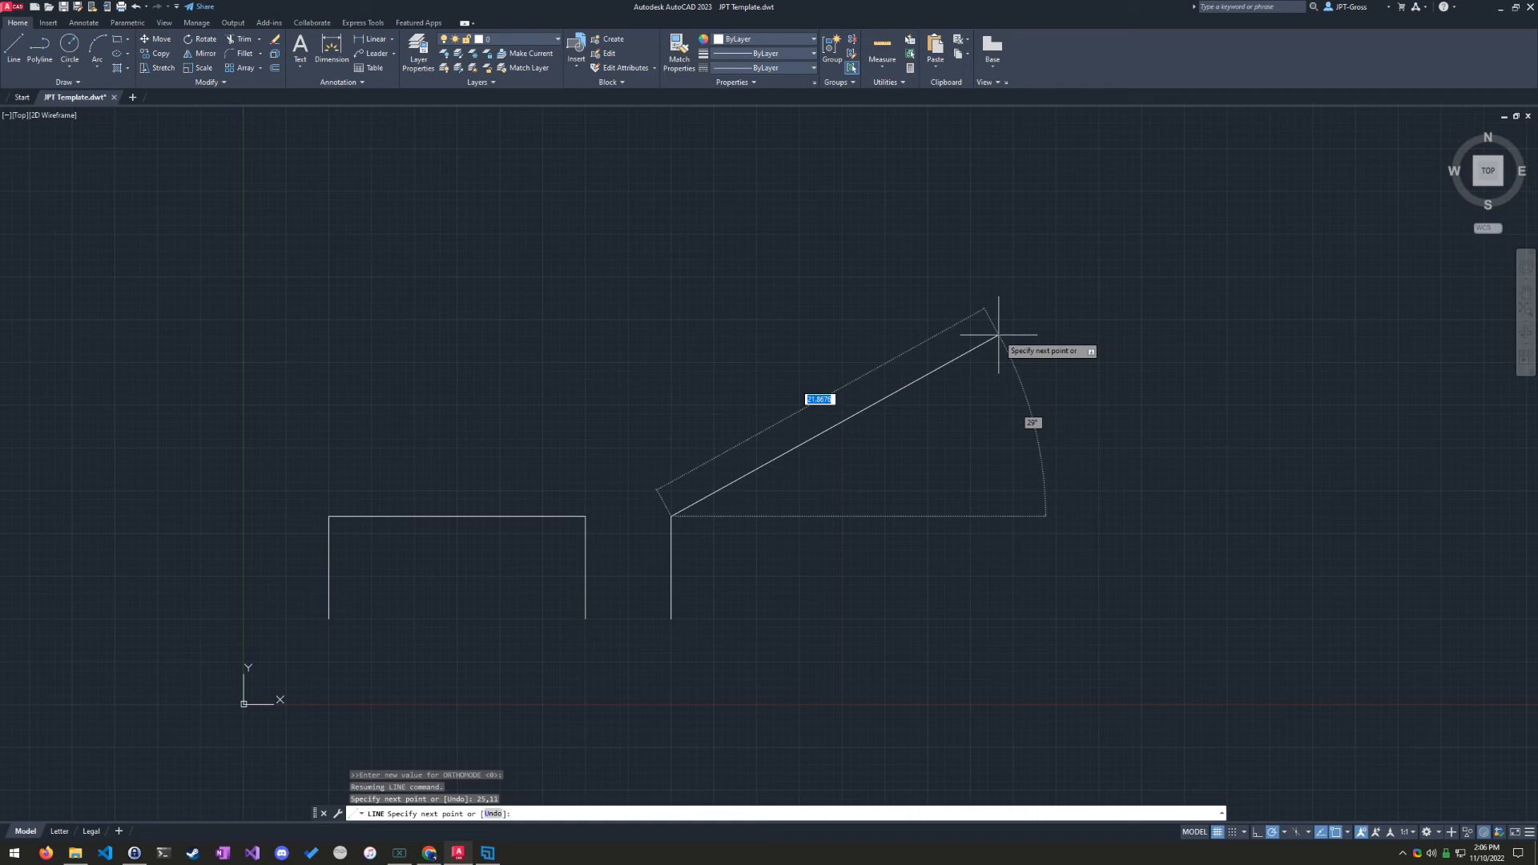
Draw the second segment horizontally to the absolute coordinate #40,11.
type("#")
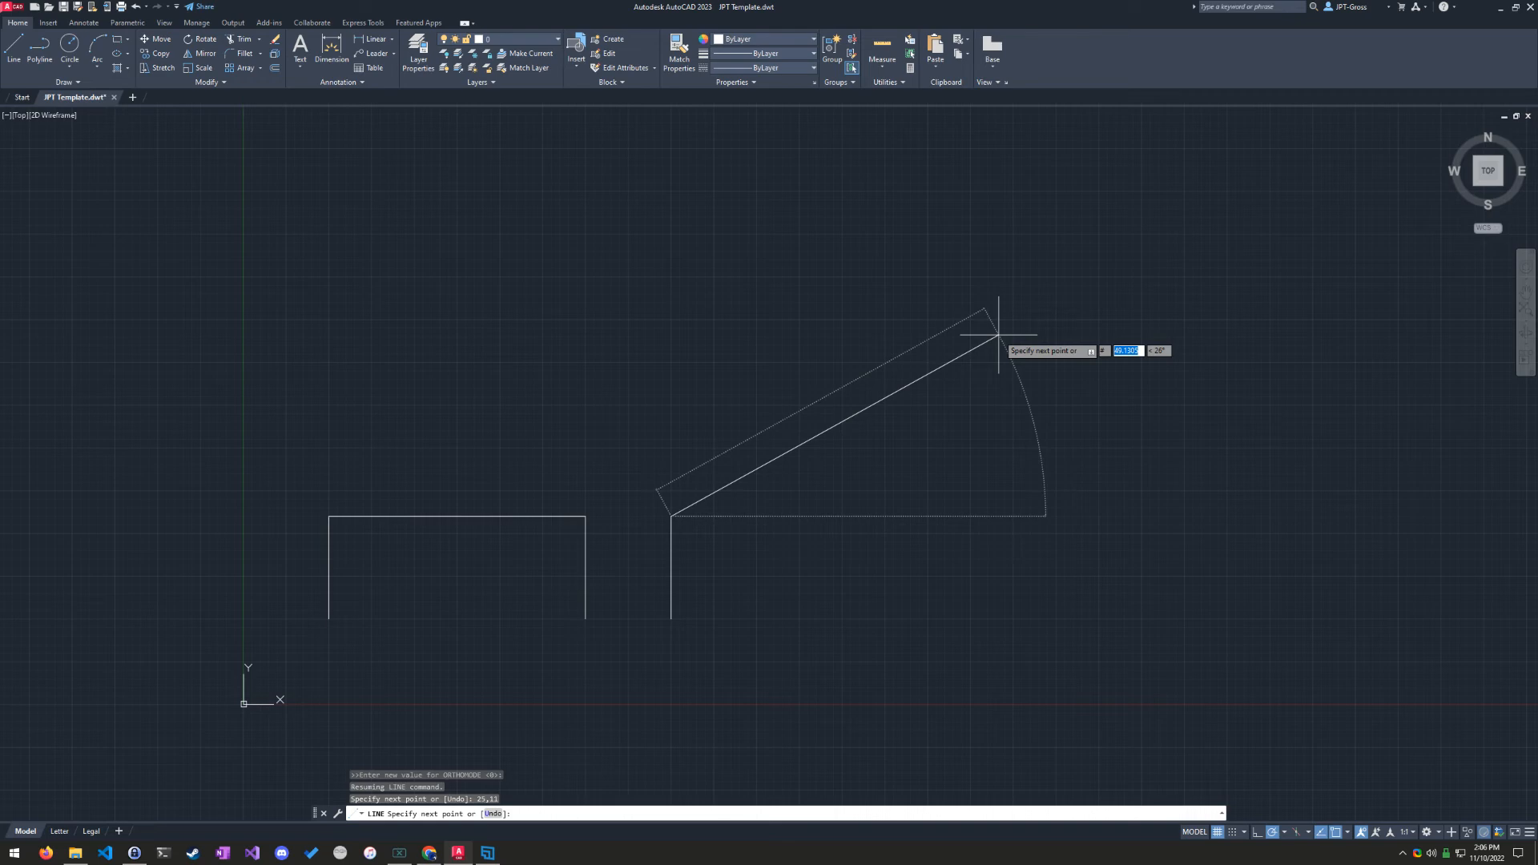
type("40")
key("Tab")
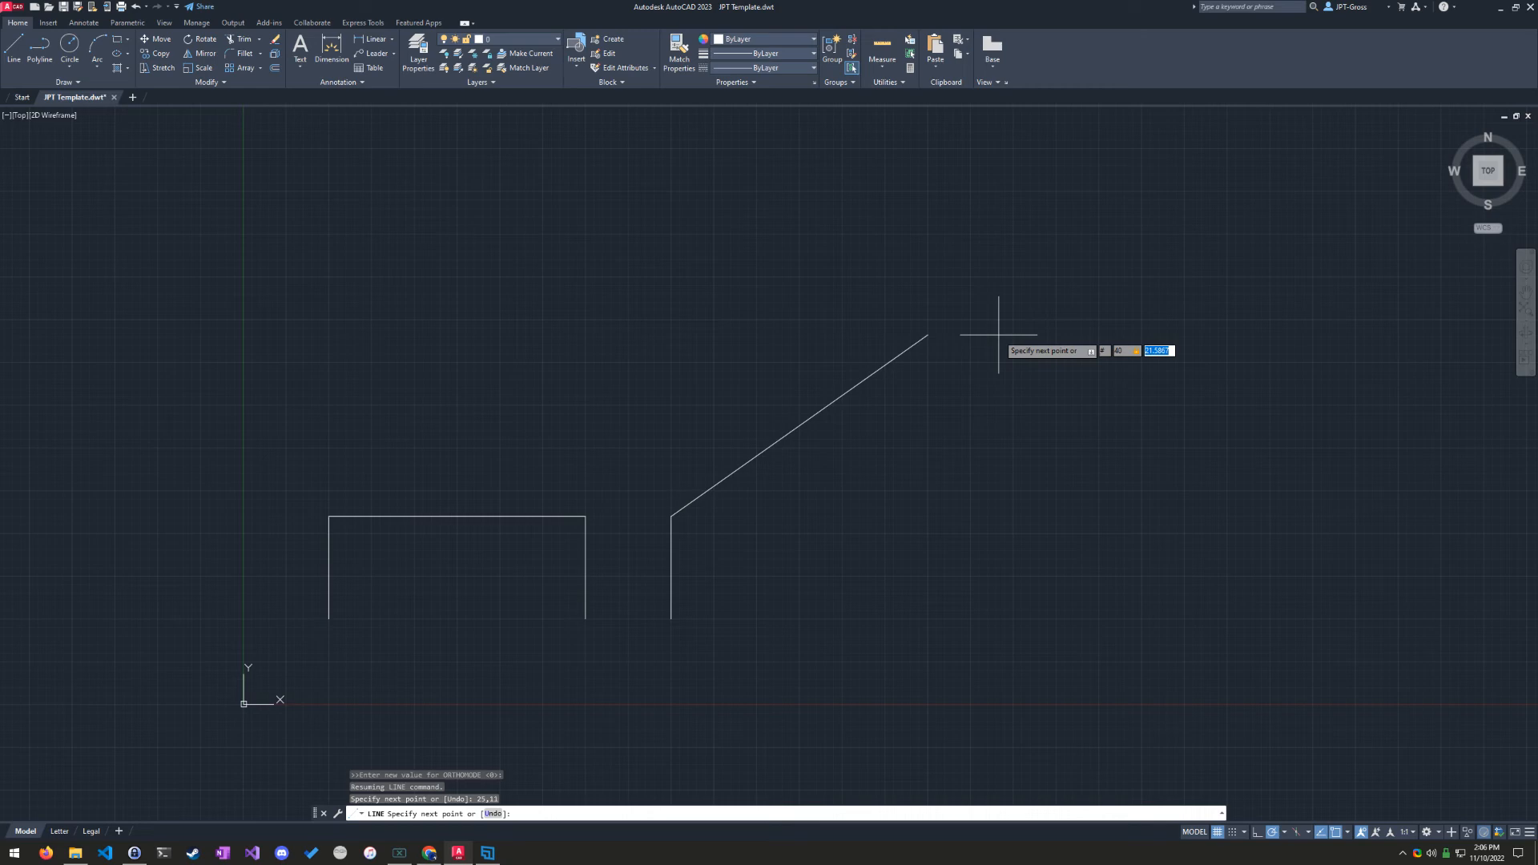
type("11")
key("Return")
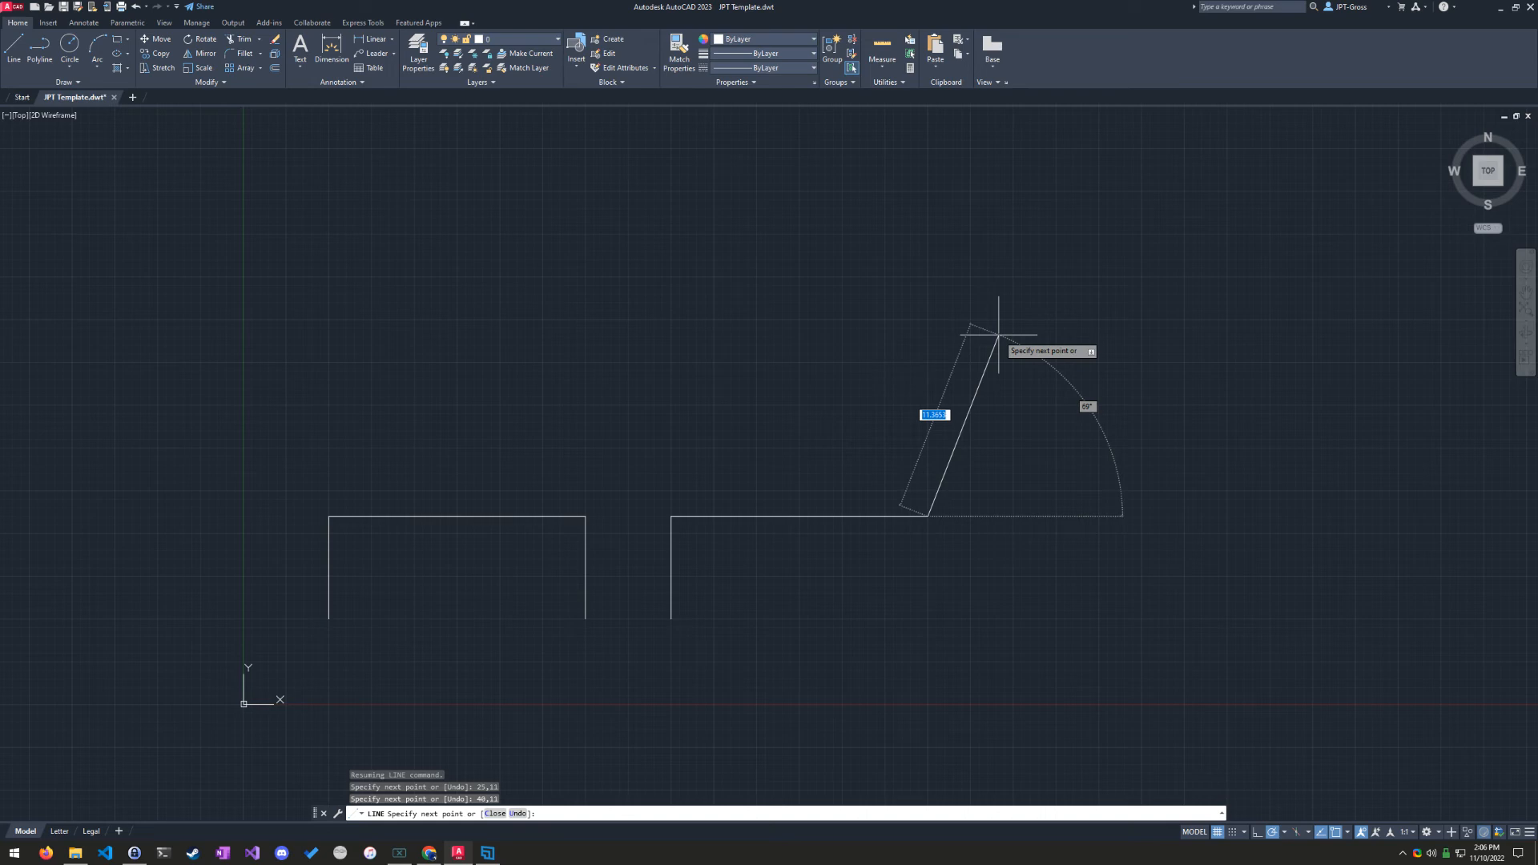
Draw the third segment straight down to the absolute coordinate #40,5 and end the Line command.
type("#")
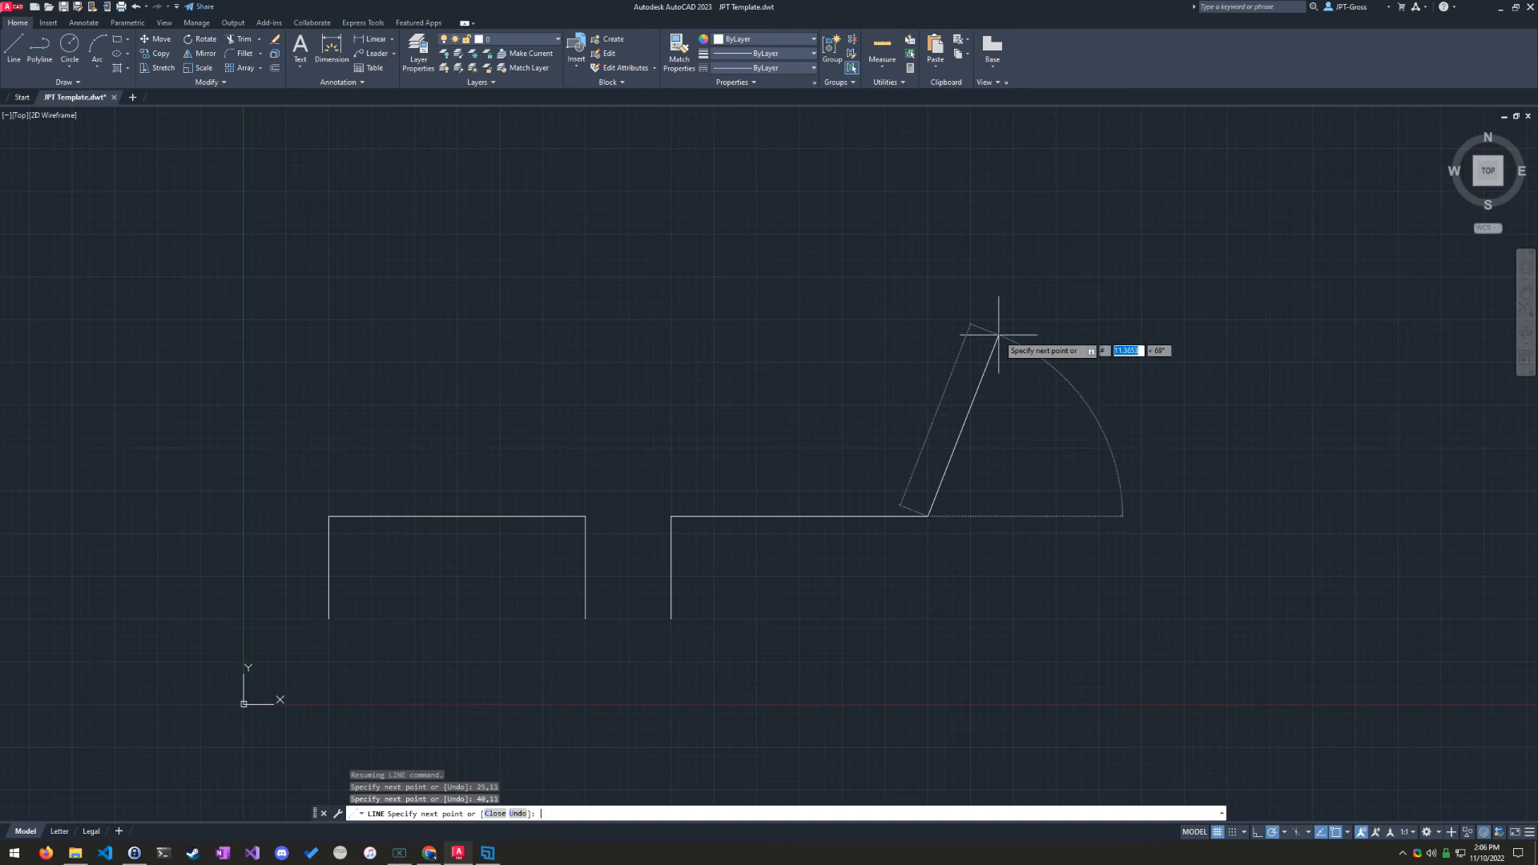
type("40,")
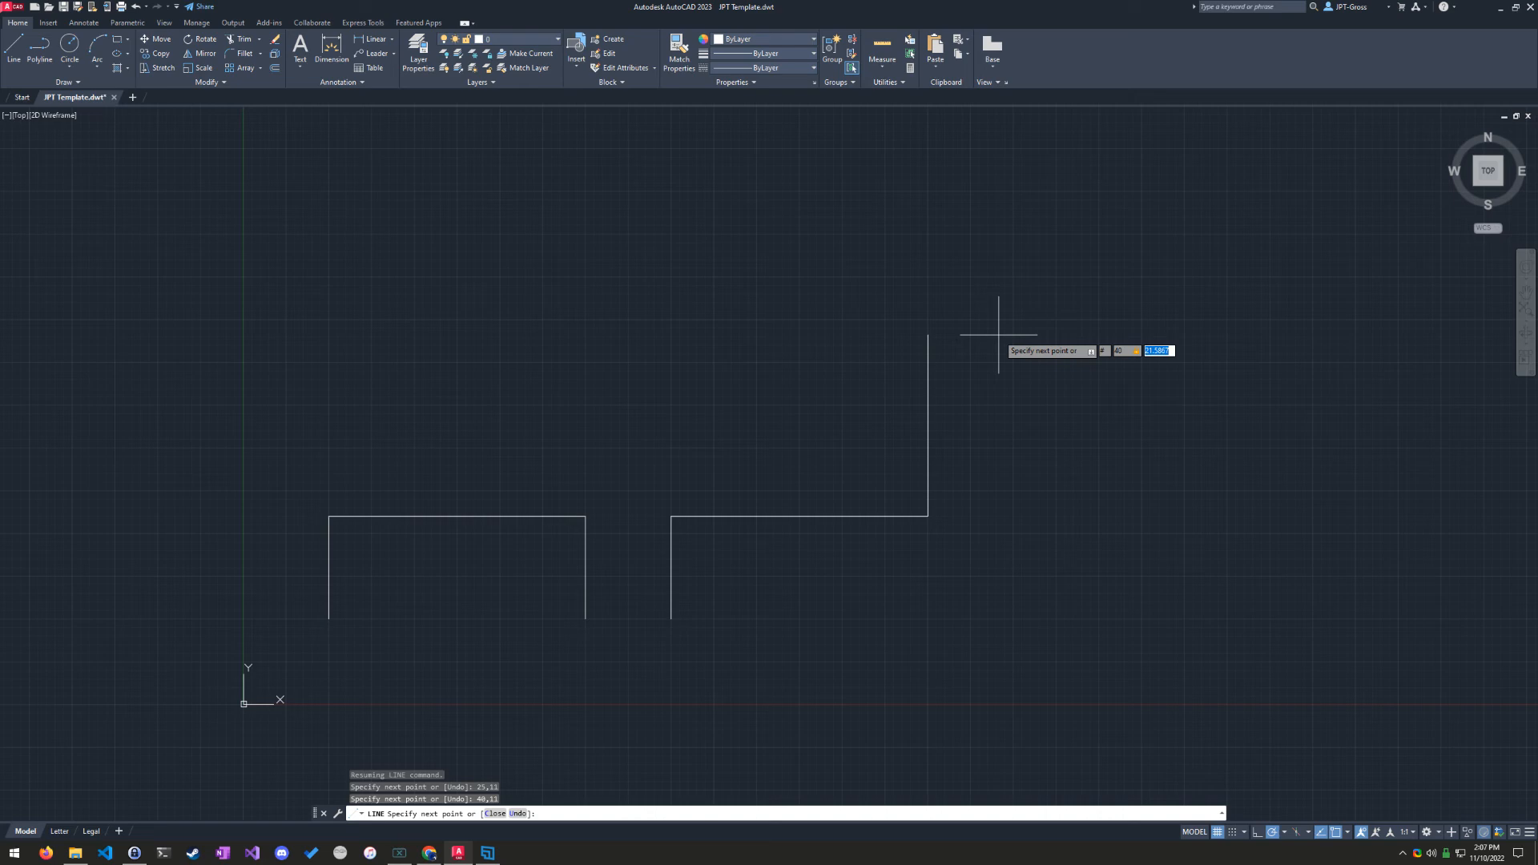
type("5")
key("Return")
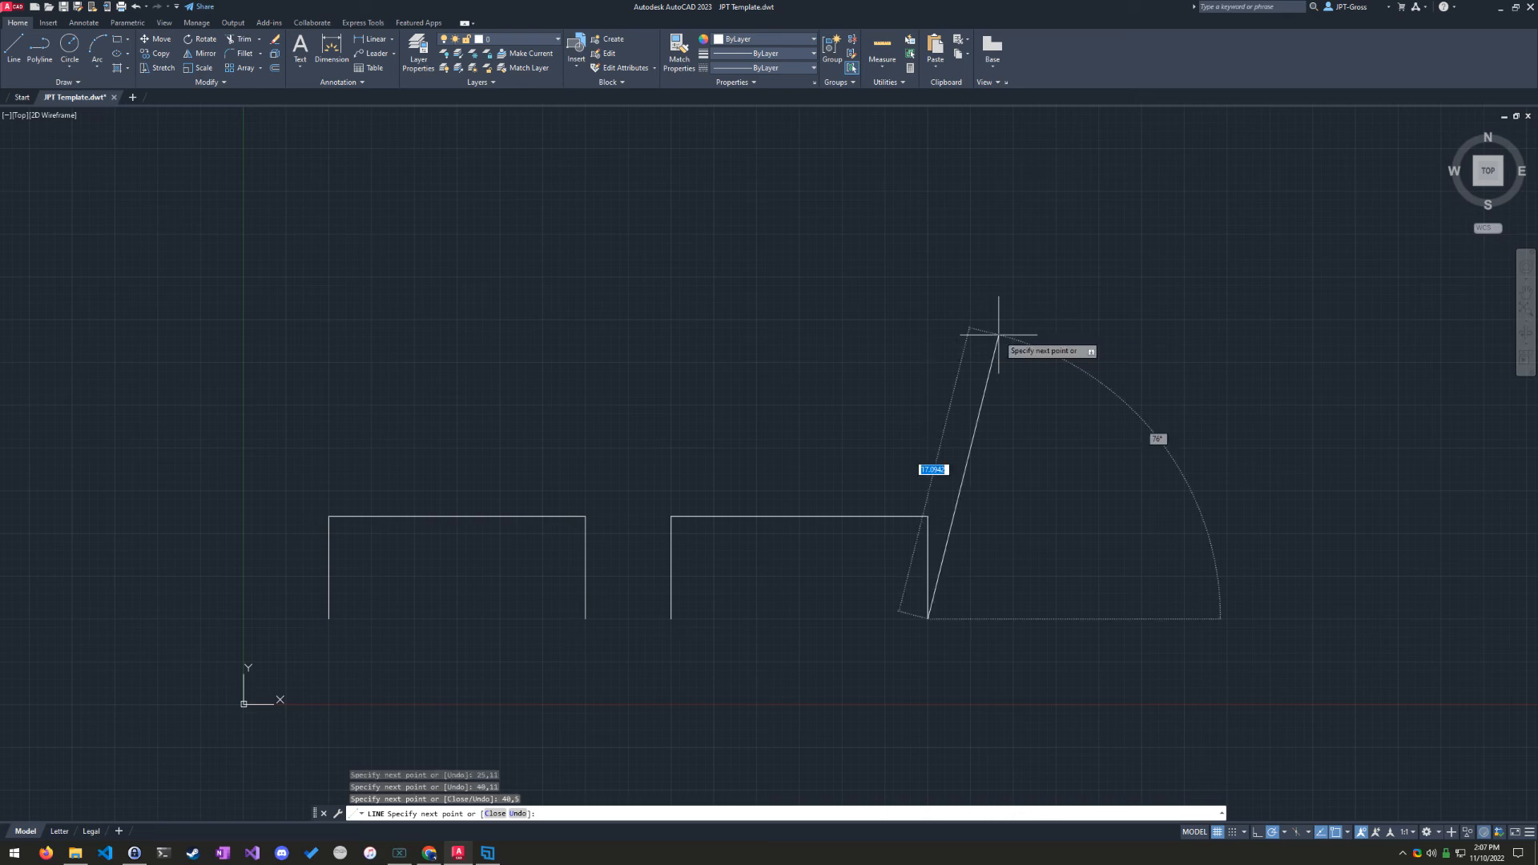
key("Return")
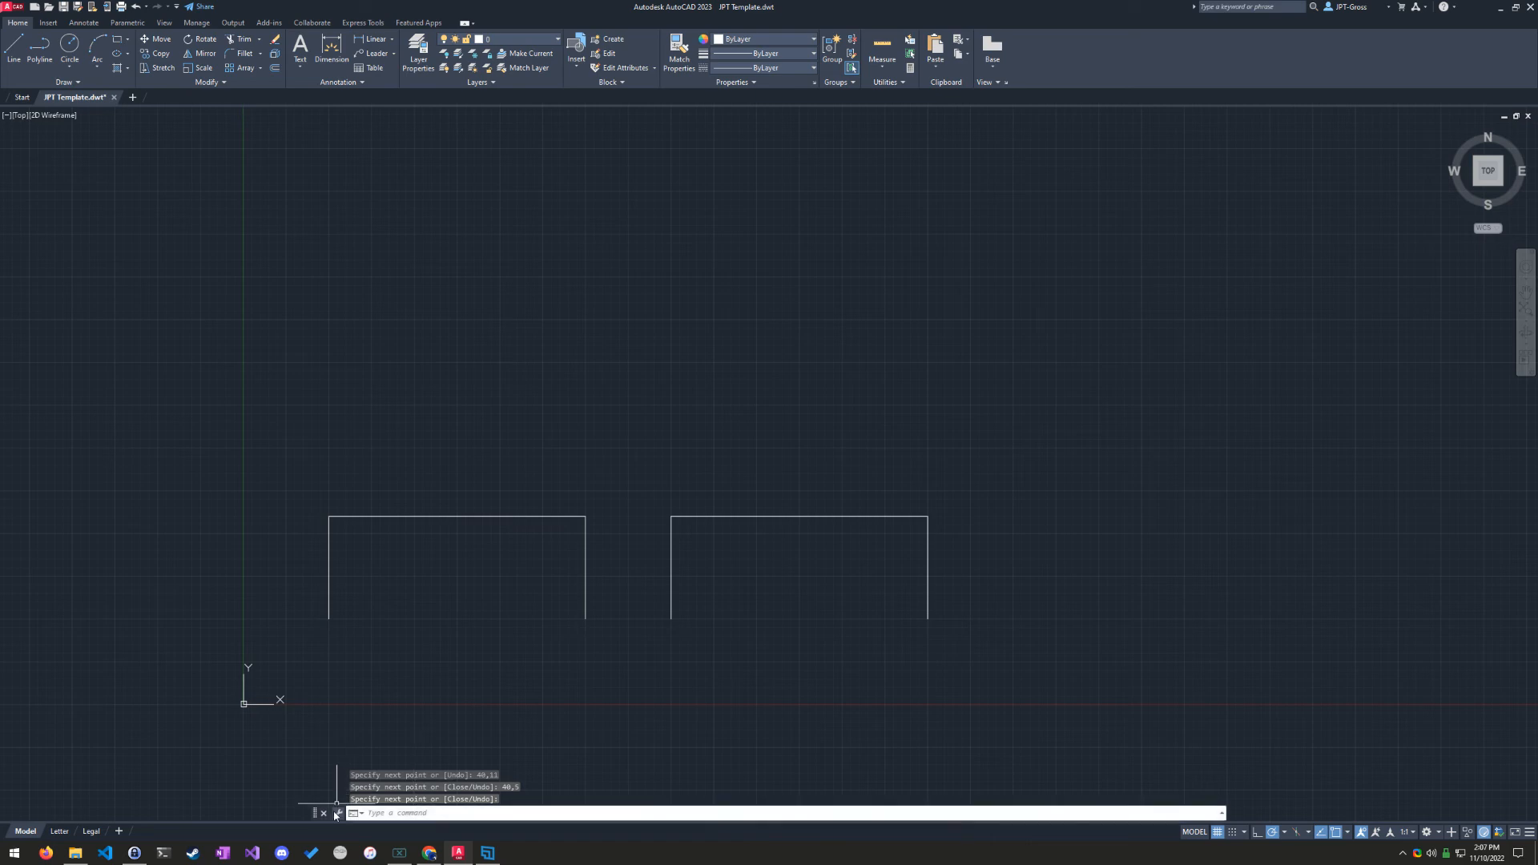
Dock the command window below the drawing area, enlarge it and review the history of the entered line coordinates.
left_click_drag(313, 817, 261, 816)
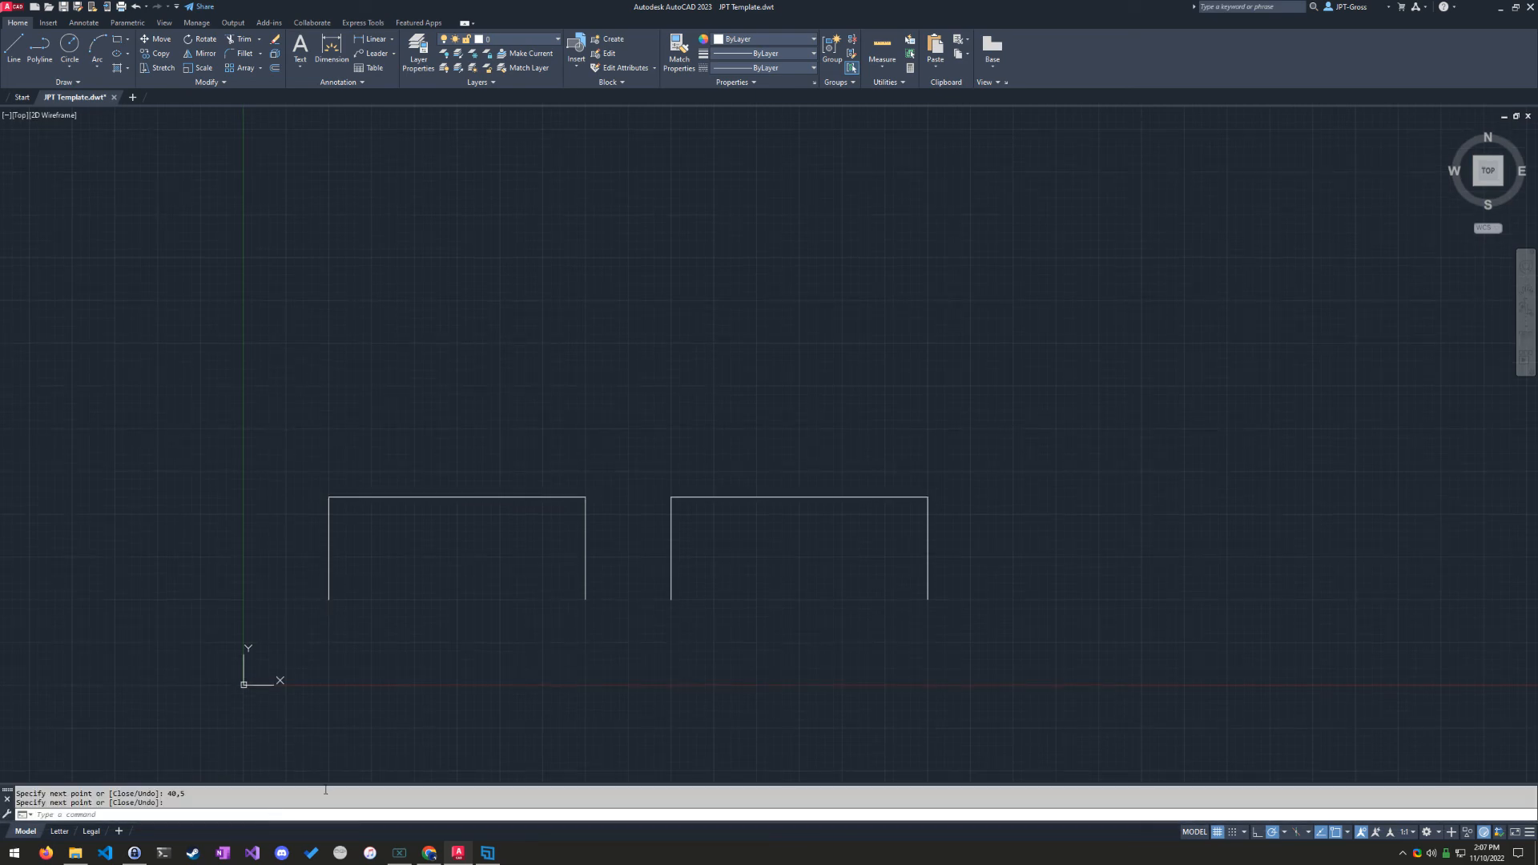
left_click_drag(359, 786, 358, 708)
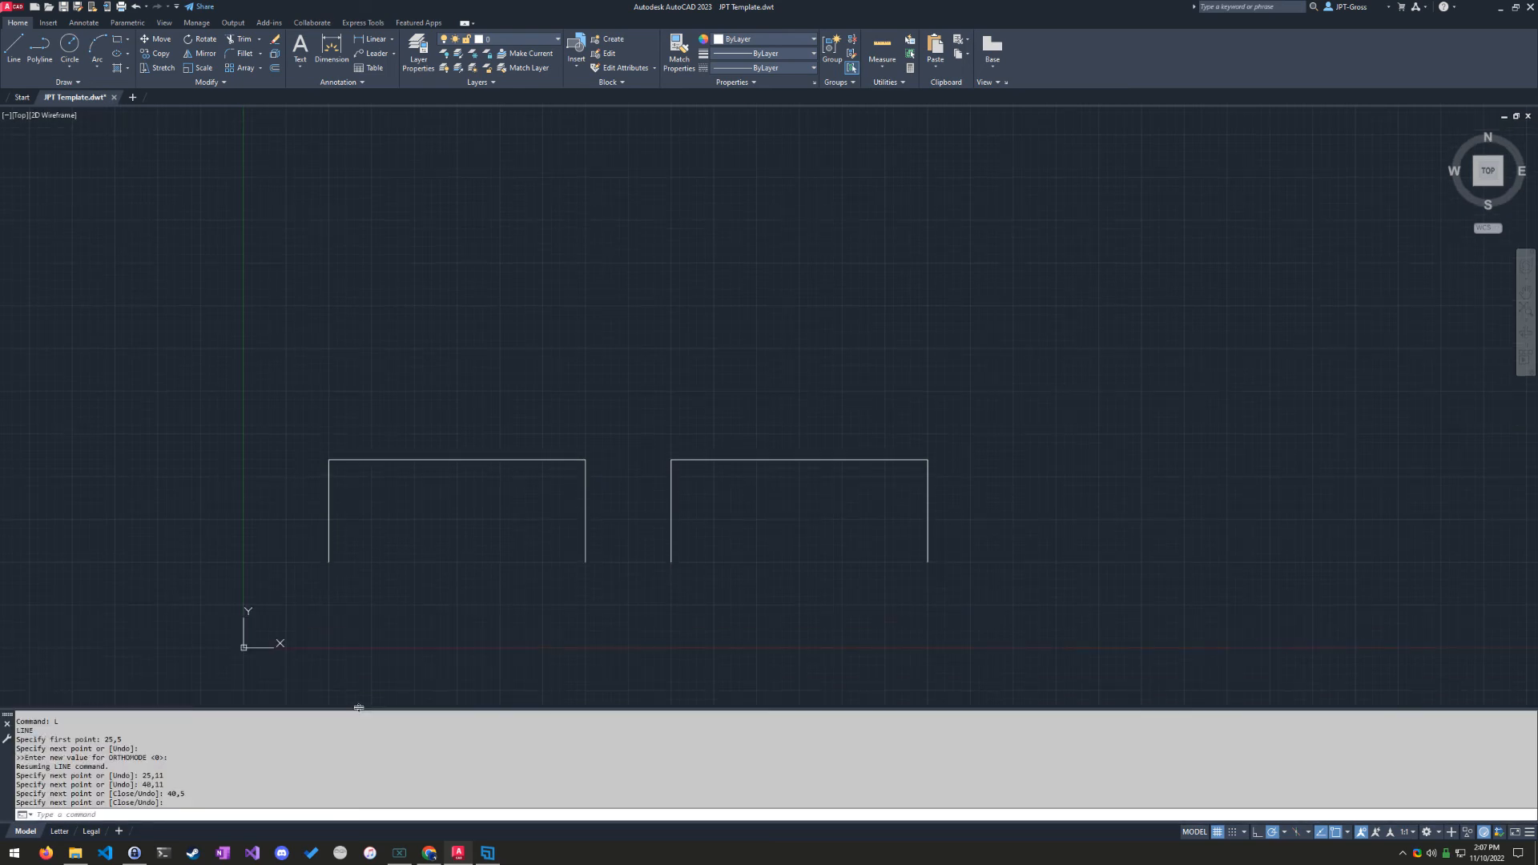
scroll(200, 775, "up", 5)
scroll(199, 775, "down", 3)
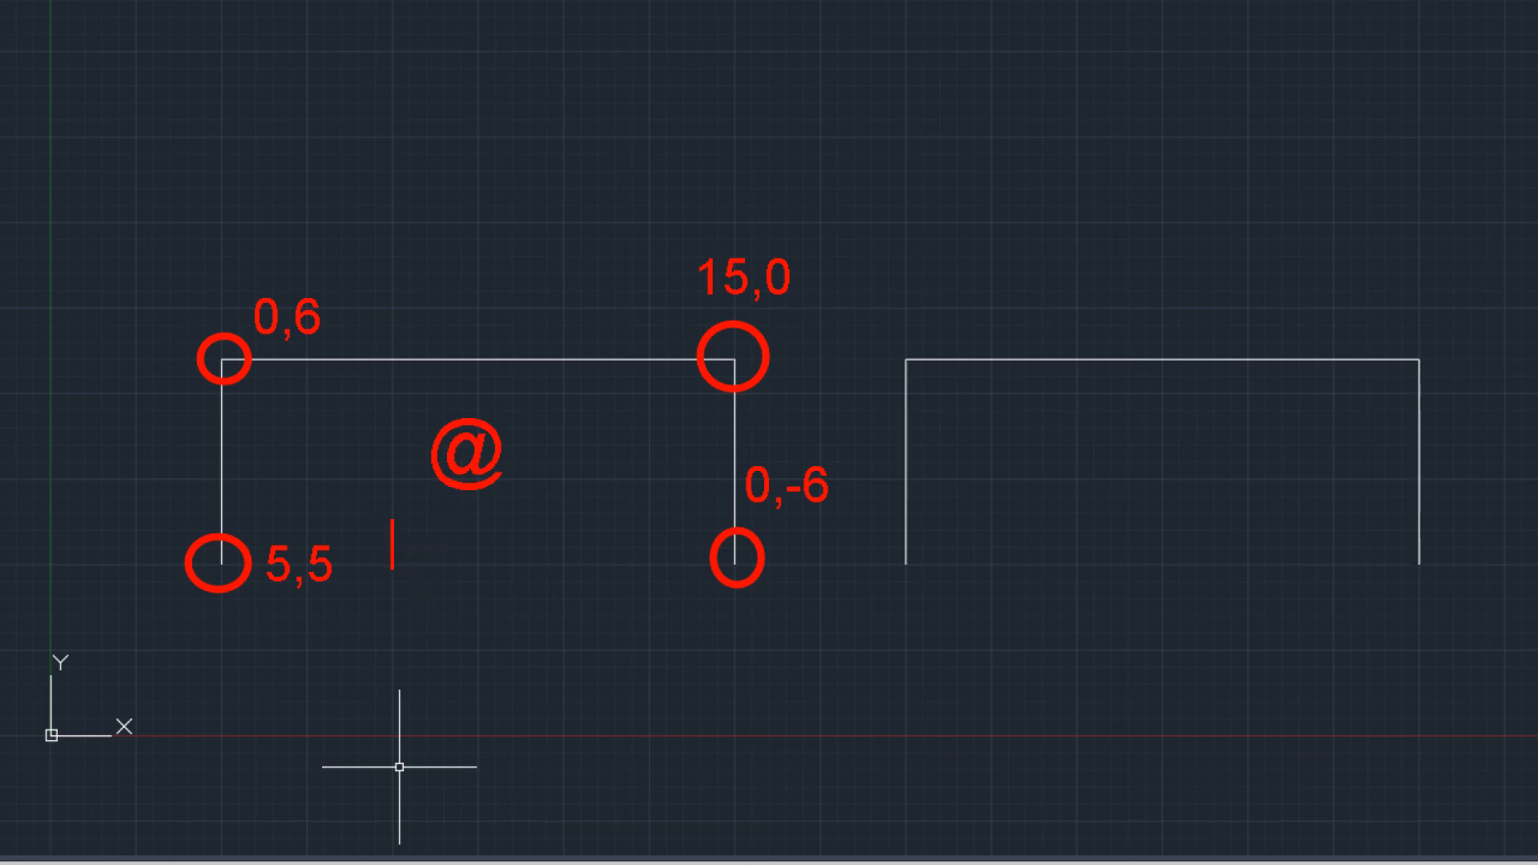
type("Relatice")
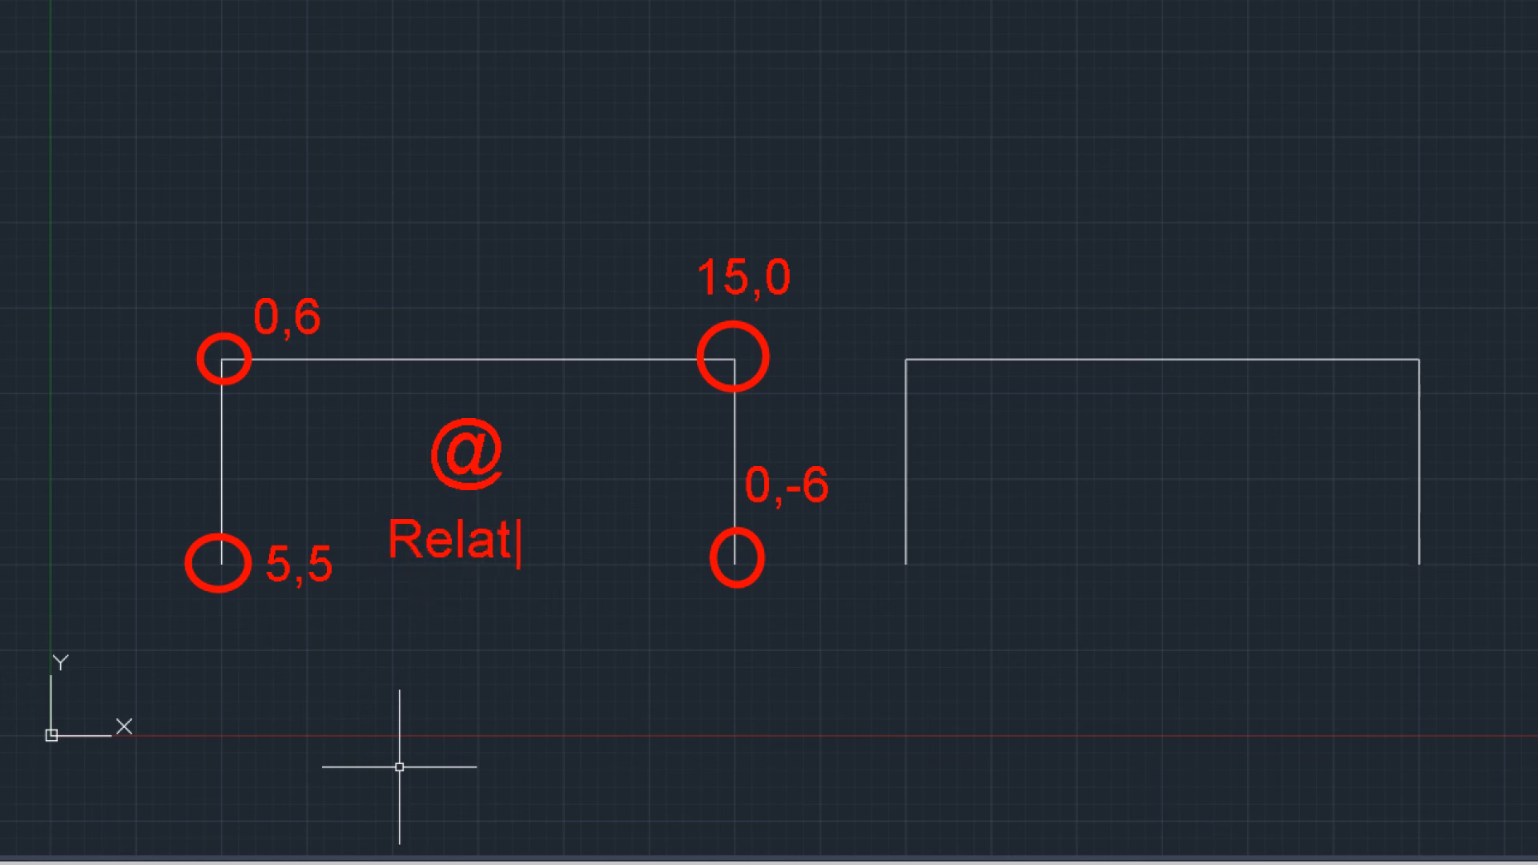
key("BackSpace")
key("BackSpace")
type("vep")
left_click_drag(872, 545, 938, 586)
key("ctrl+z")
key("g")
left_click_drag(879, 542, 936, 587)
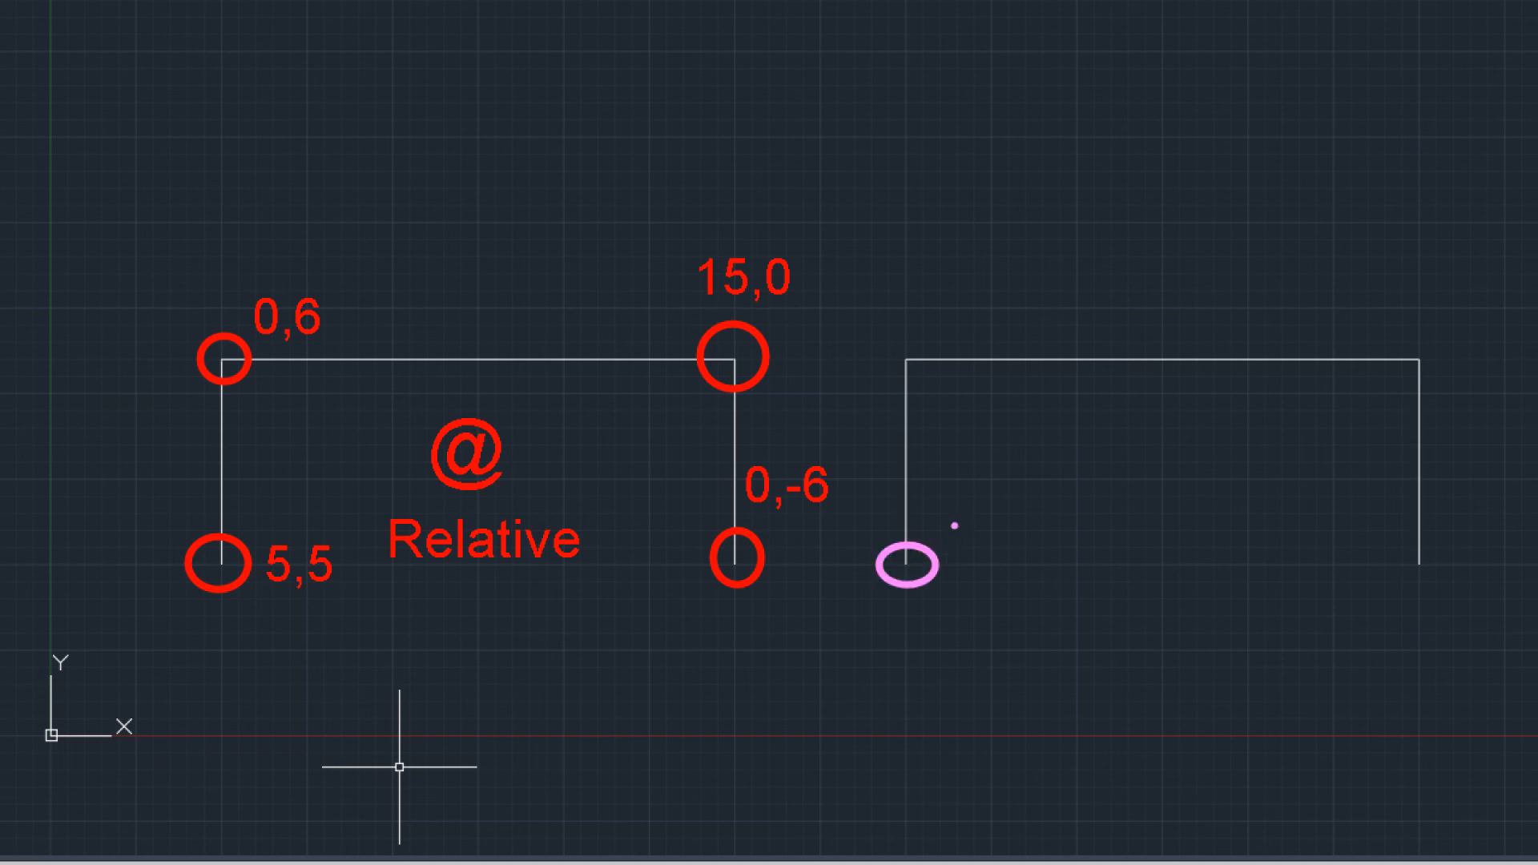
key("t")
type("25,5")
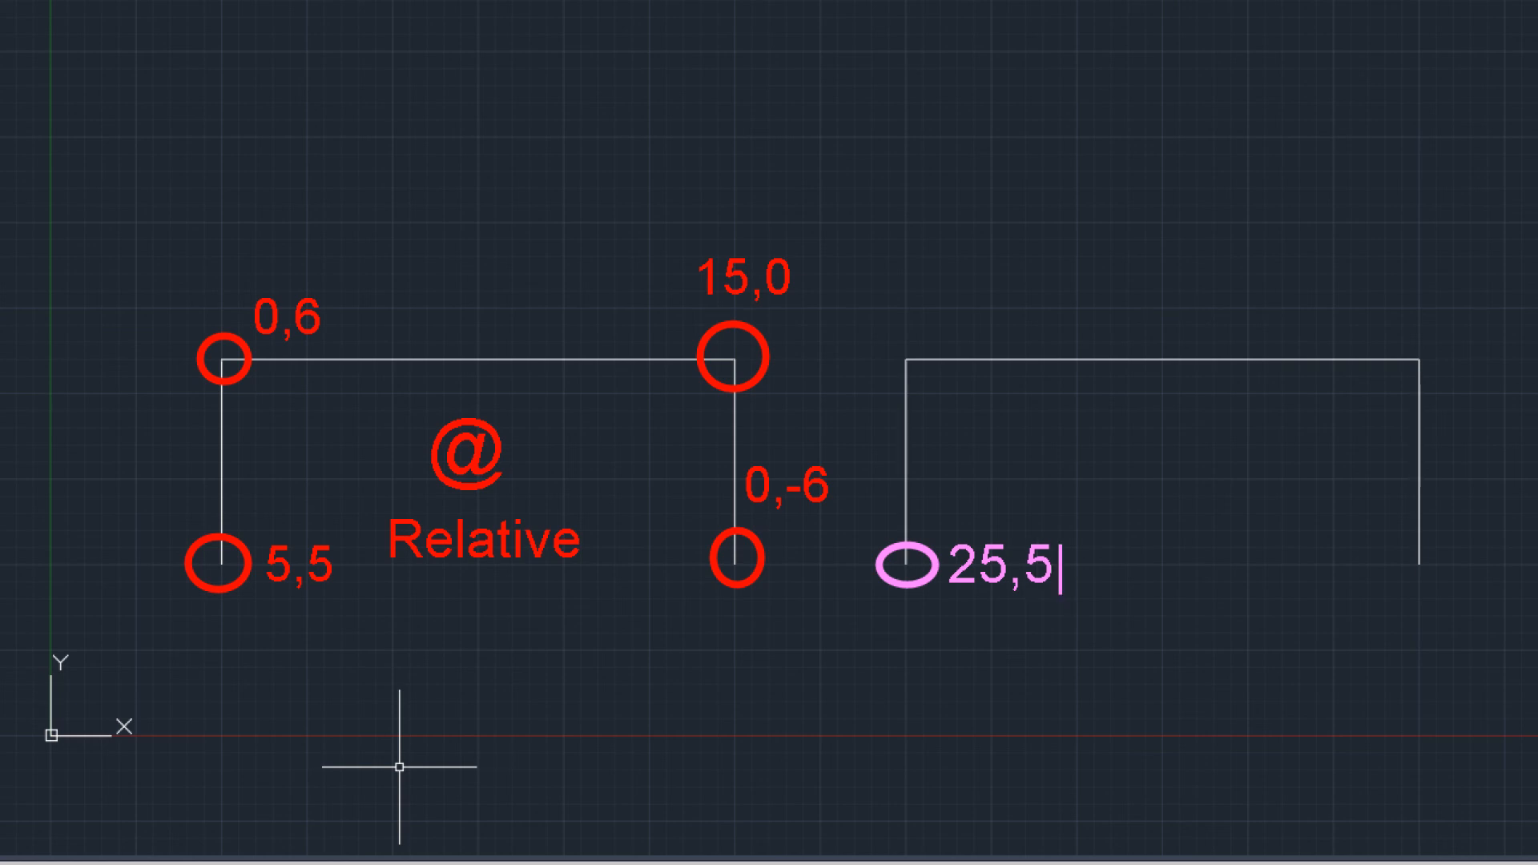
key("Escape")
mouse_move(892, 348)
left_mouse_down()
mouse_move(928, 383)
mouse_move(926, 280)
left_mouse_up()
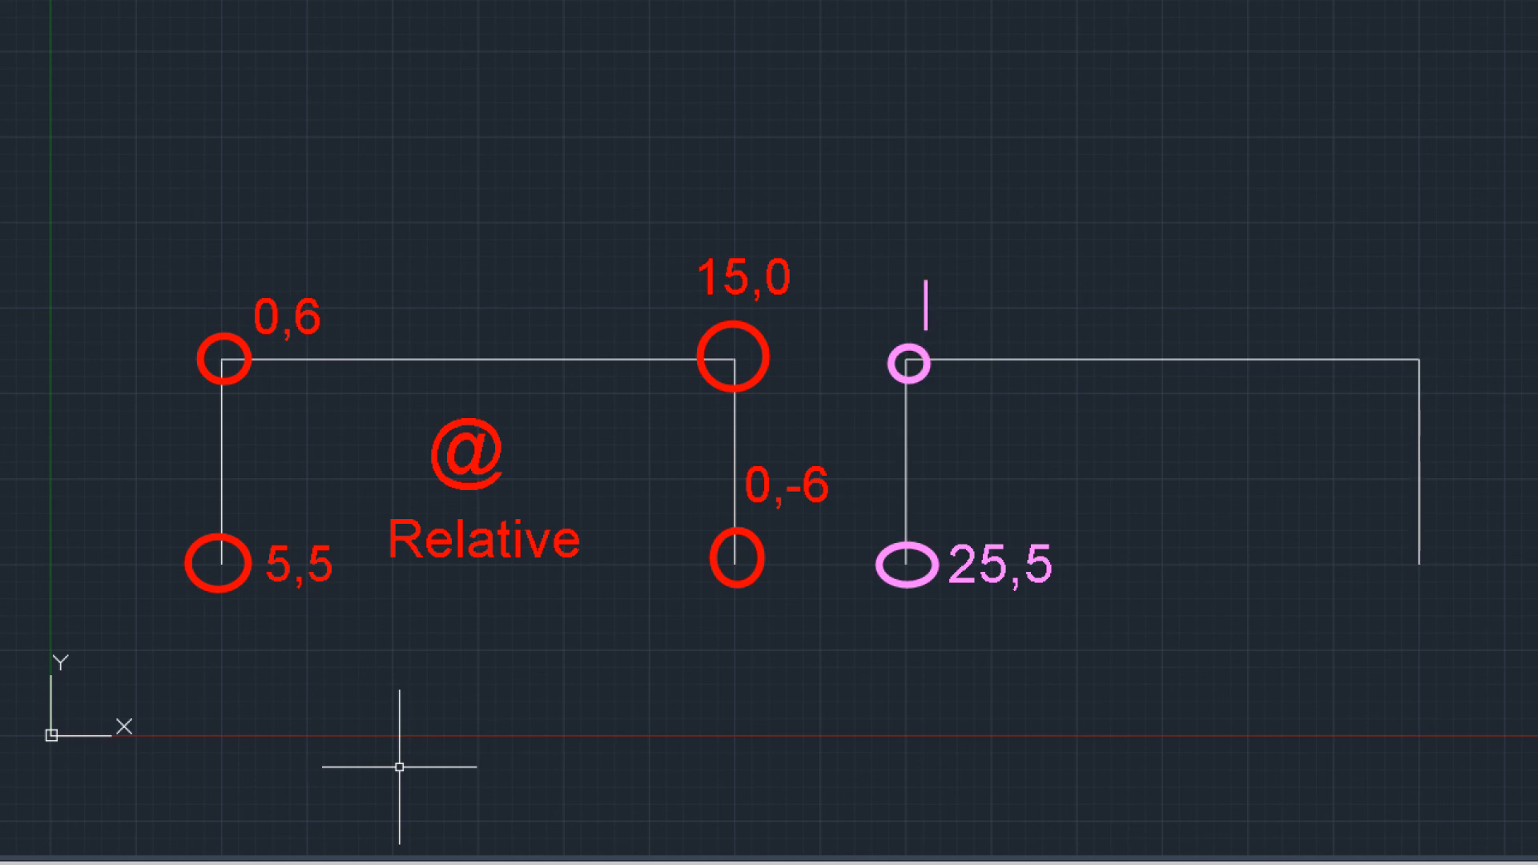
type("25")
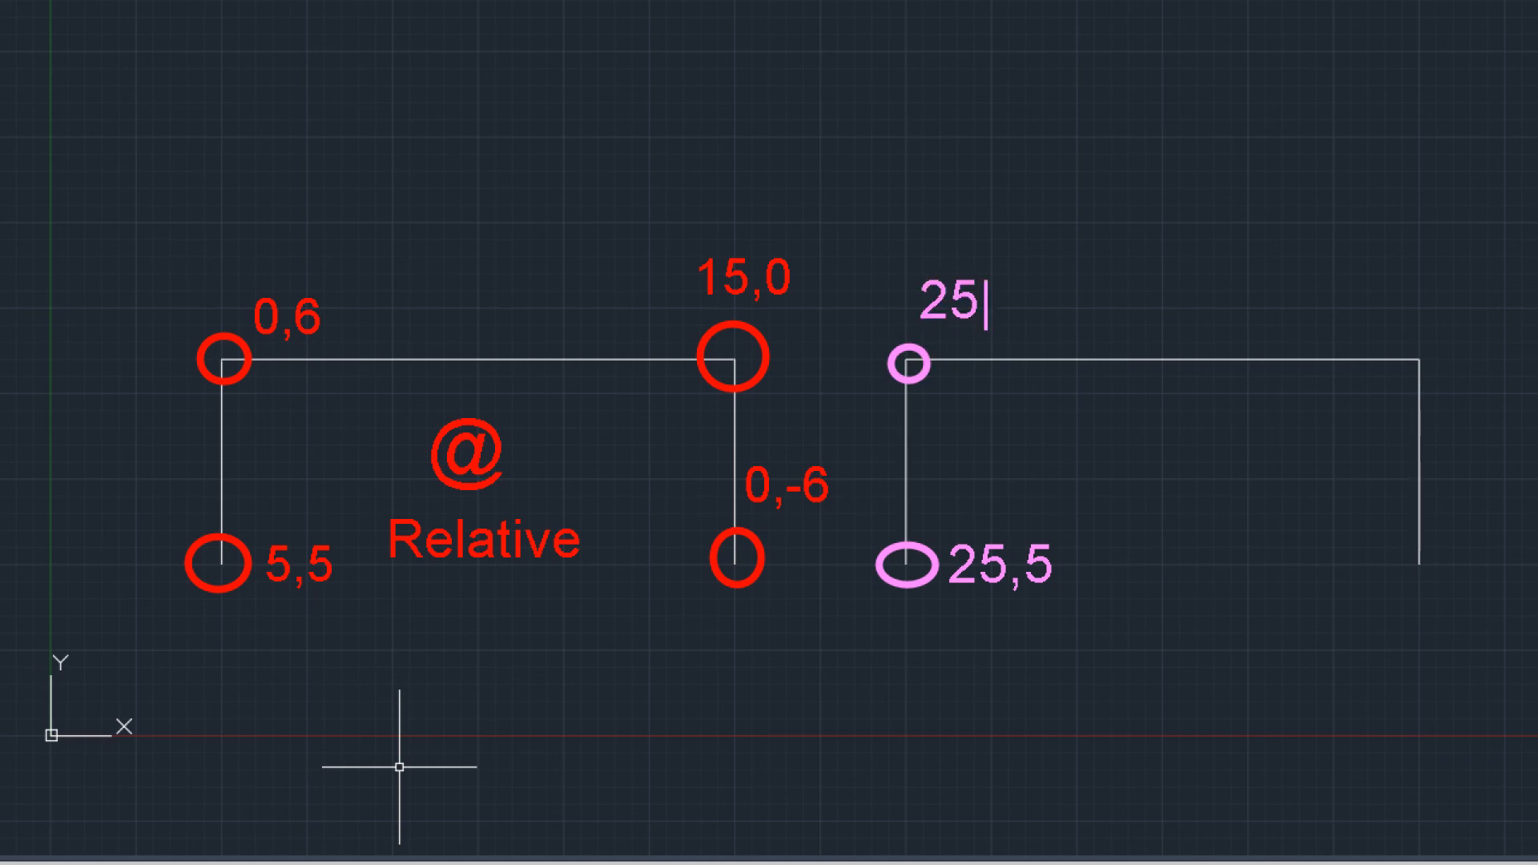
type(",11g")
left_click_drag(1391, 337, 1453, 390)
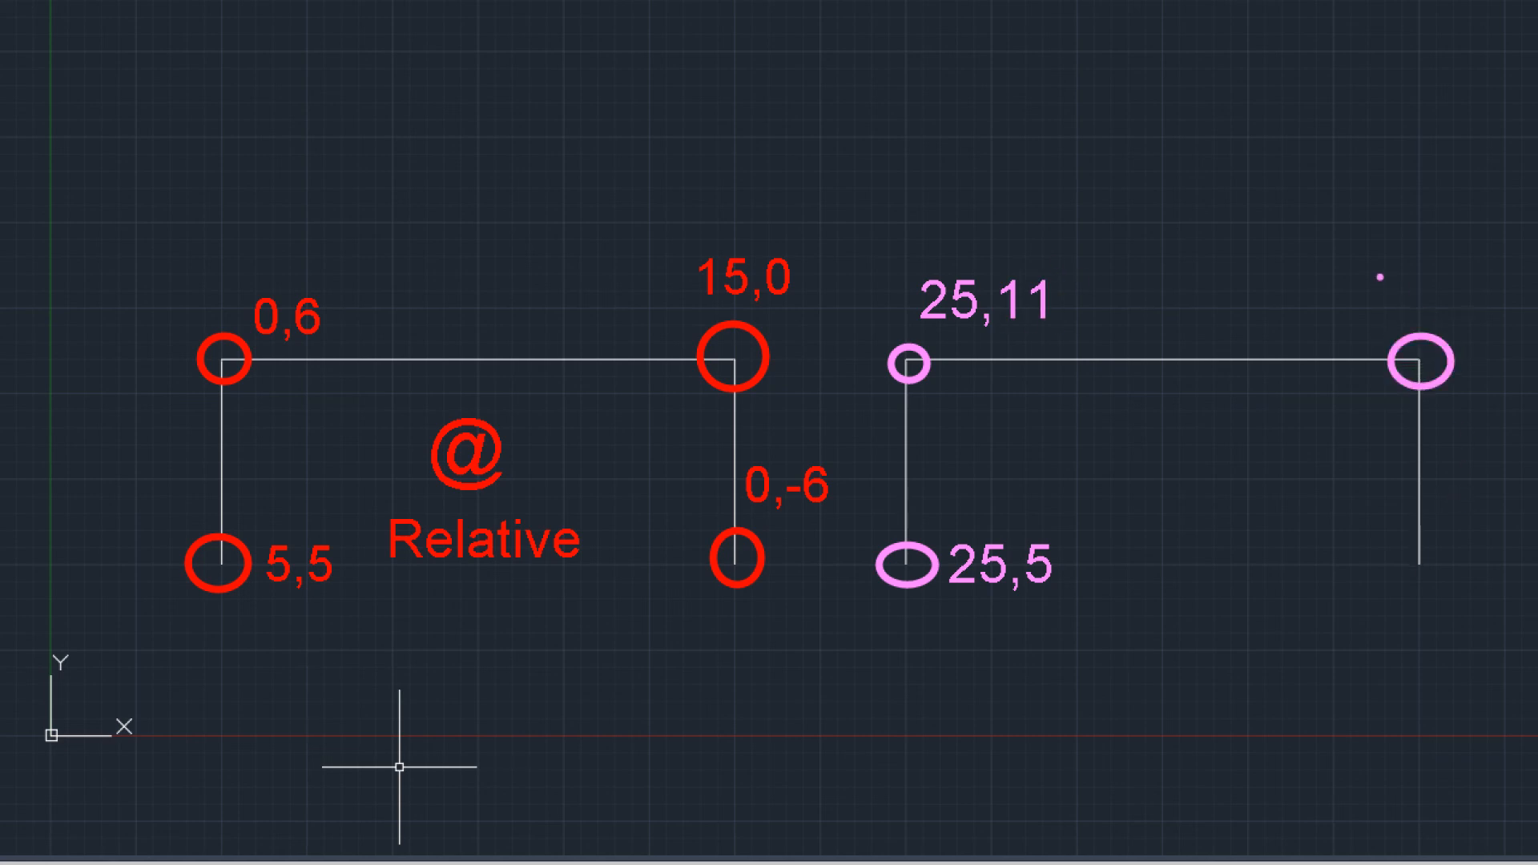
key("t")
type("40,11")
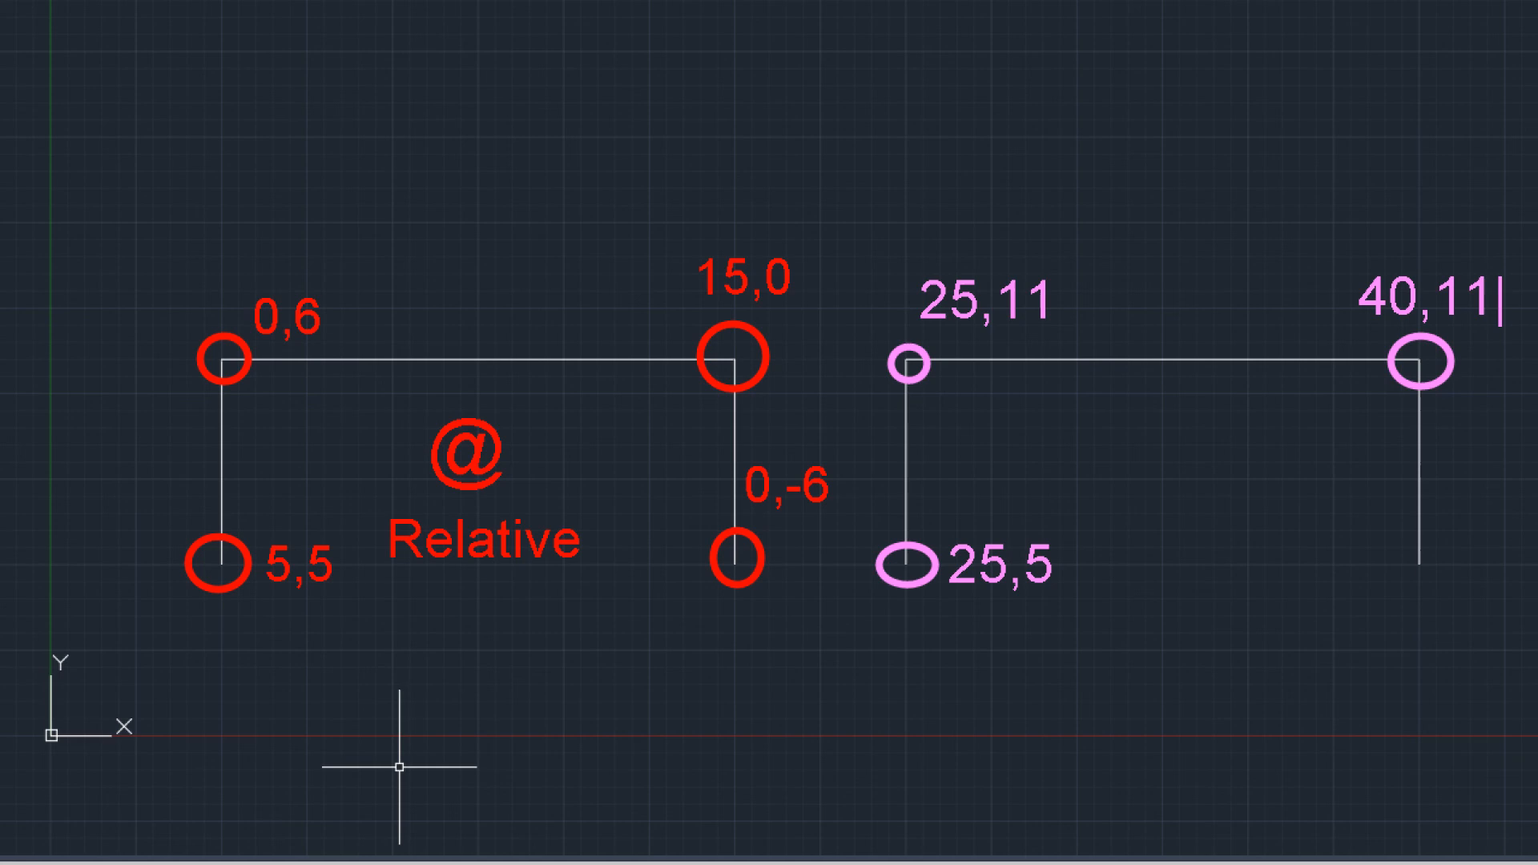
key("Escape")
left_click_drag(1395, 547, 1452, 587)
key("t")
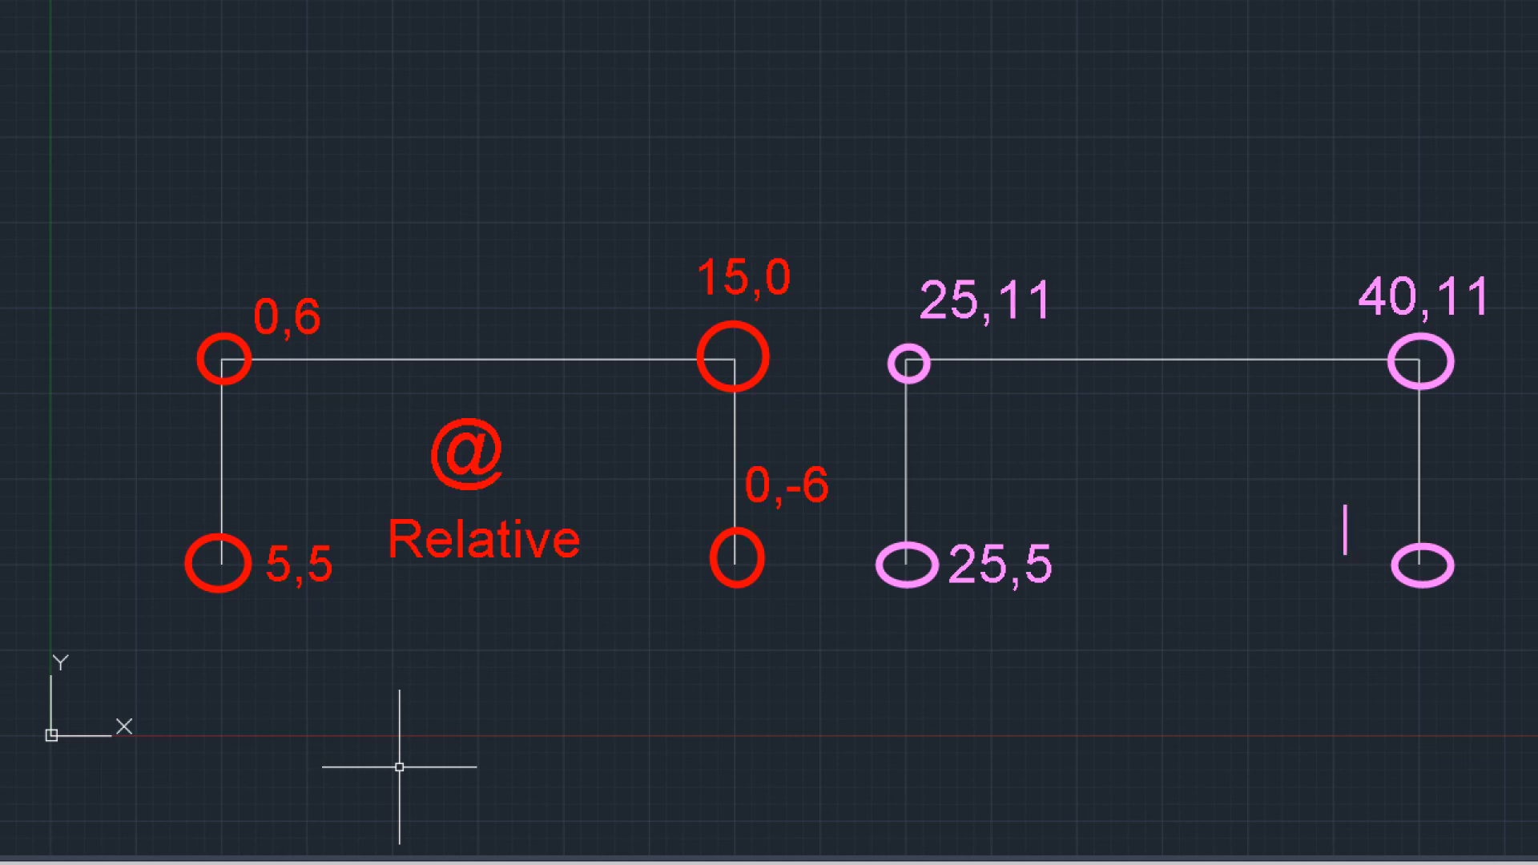
type("40")
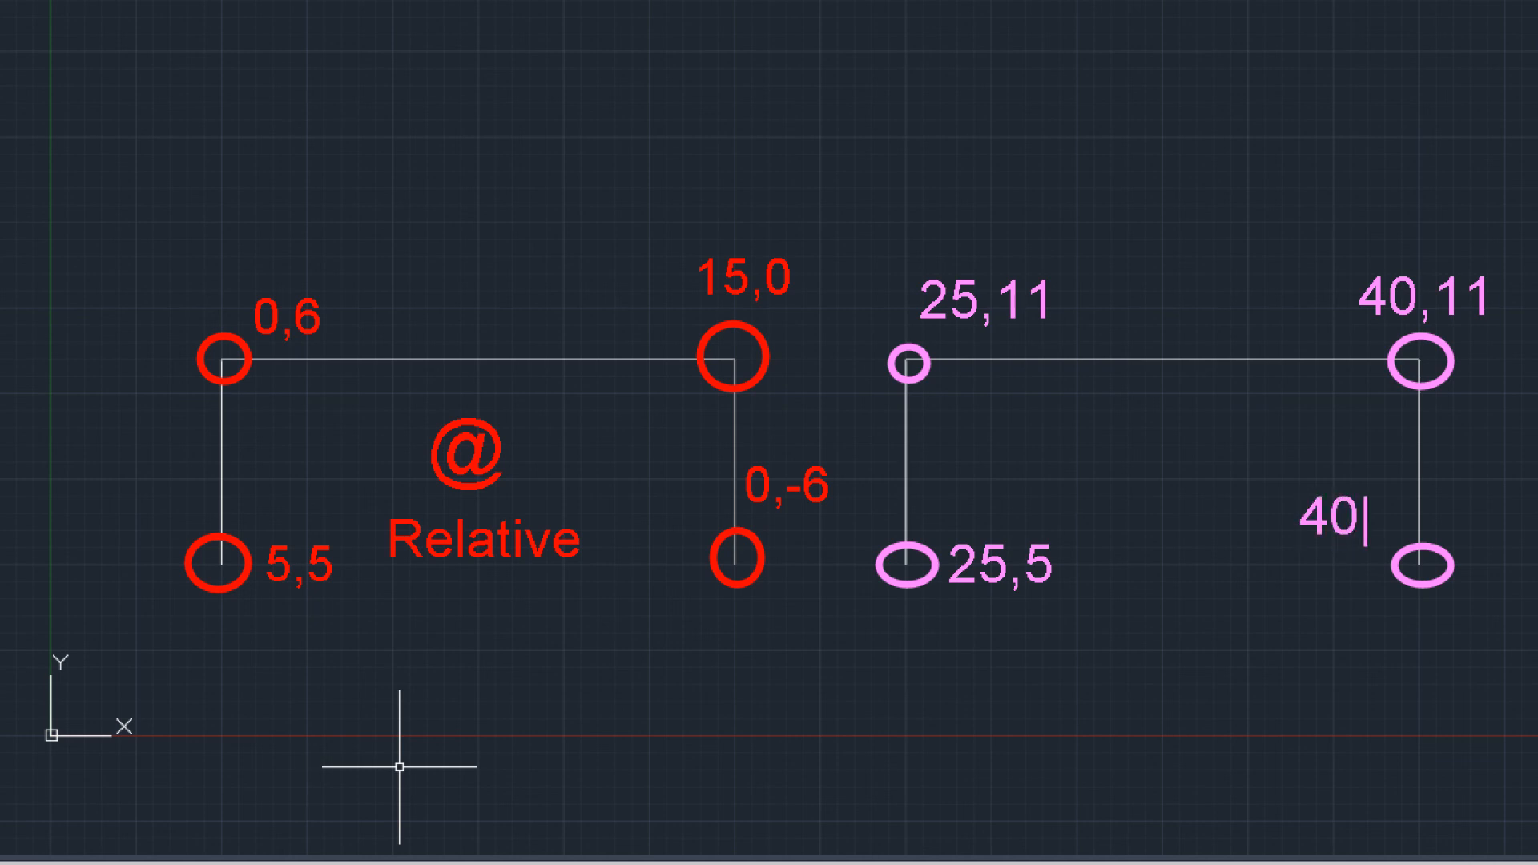
type(",5")
key("Escape")
key("t")
type("#")
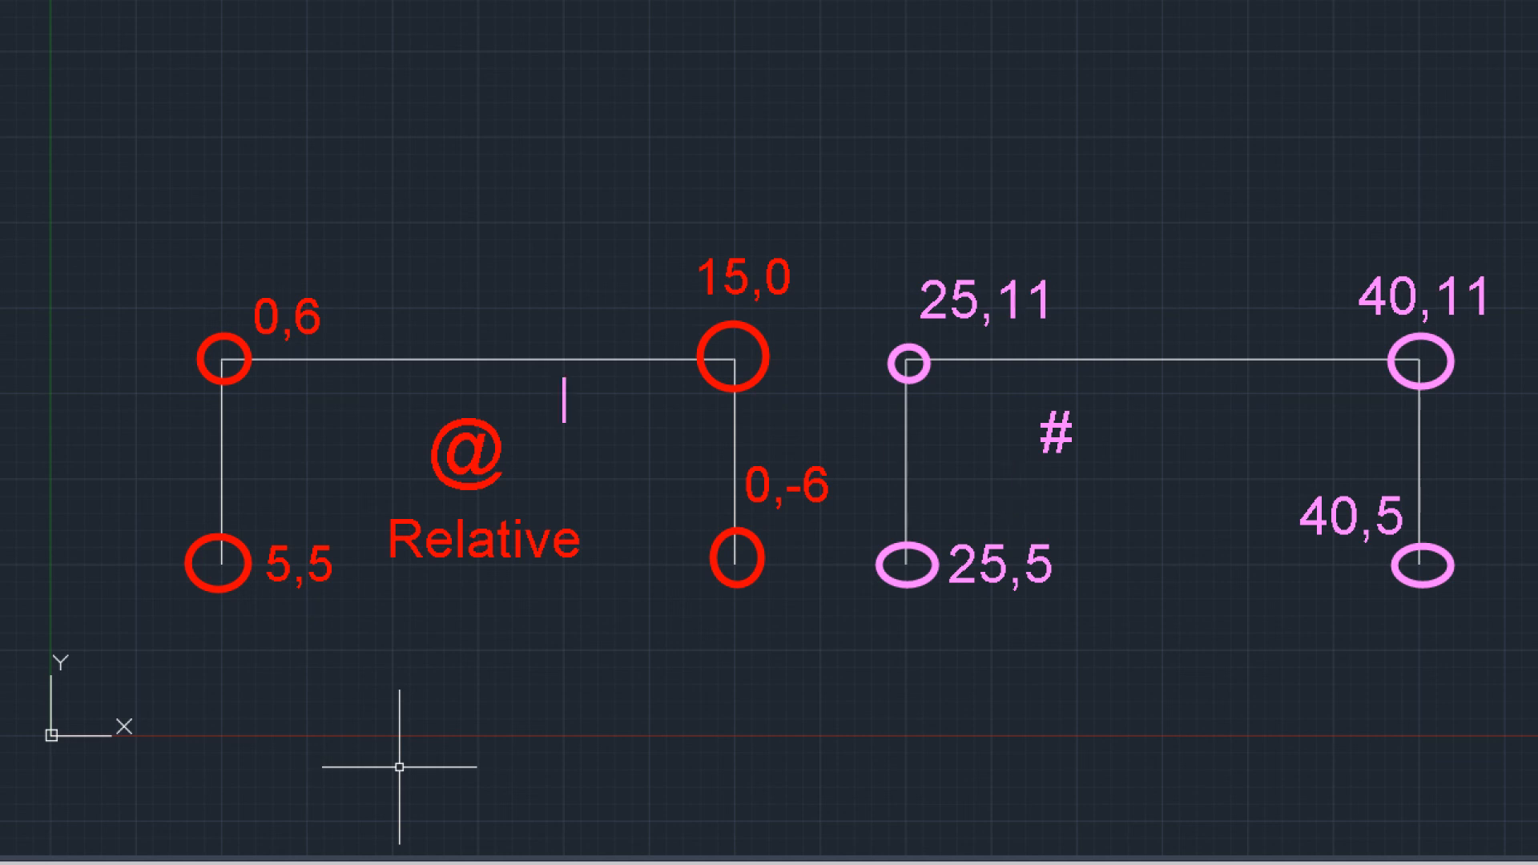
type("Absolute")
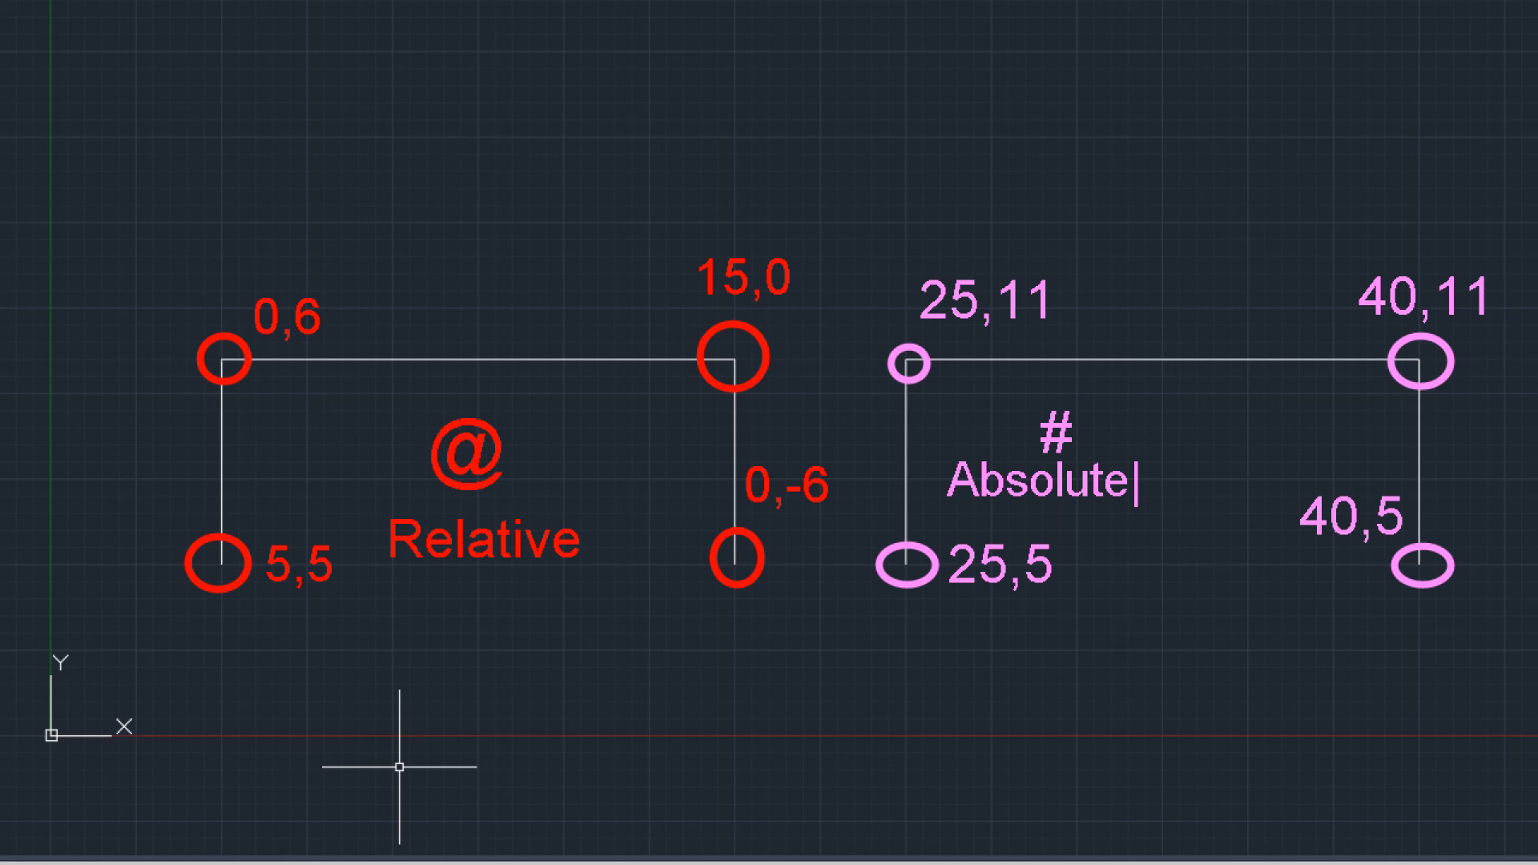
key("Escape")
key("Escape")
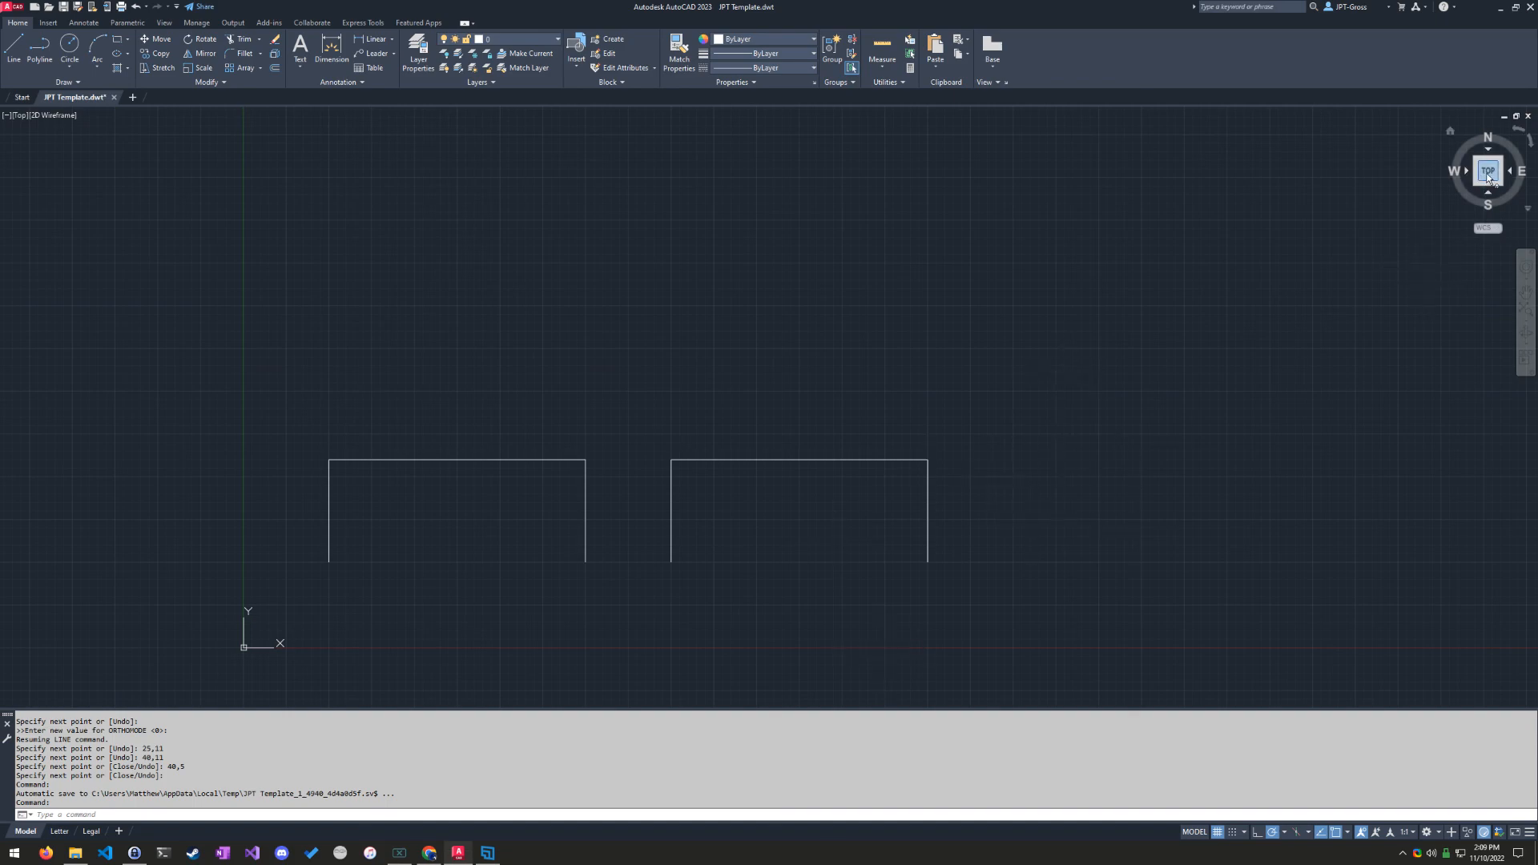
key("ctrl+1")
left_click(1487, 174)
left_click_drag(1414, 190, 1236, 344, "ctrl+shift")
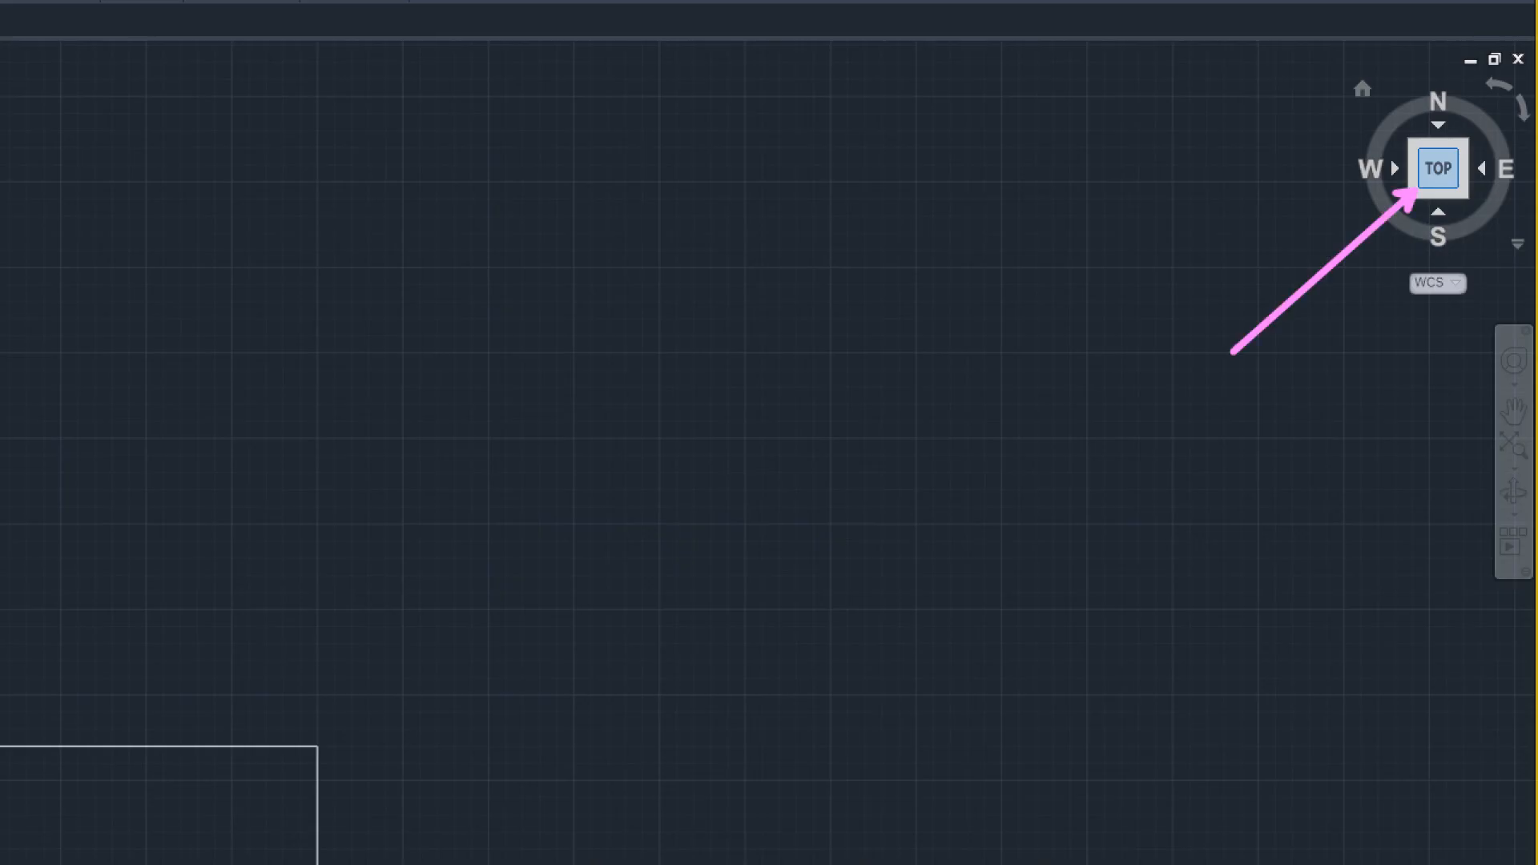
key("Escape")
Refit the drawing in the Top view with the ViewCube and undock the command window into a floating single-line bar.
left_click(1487, 174)
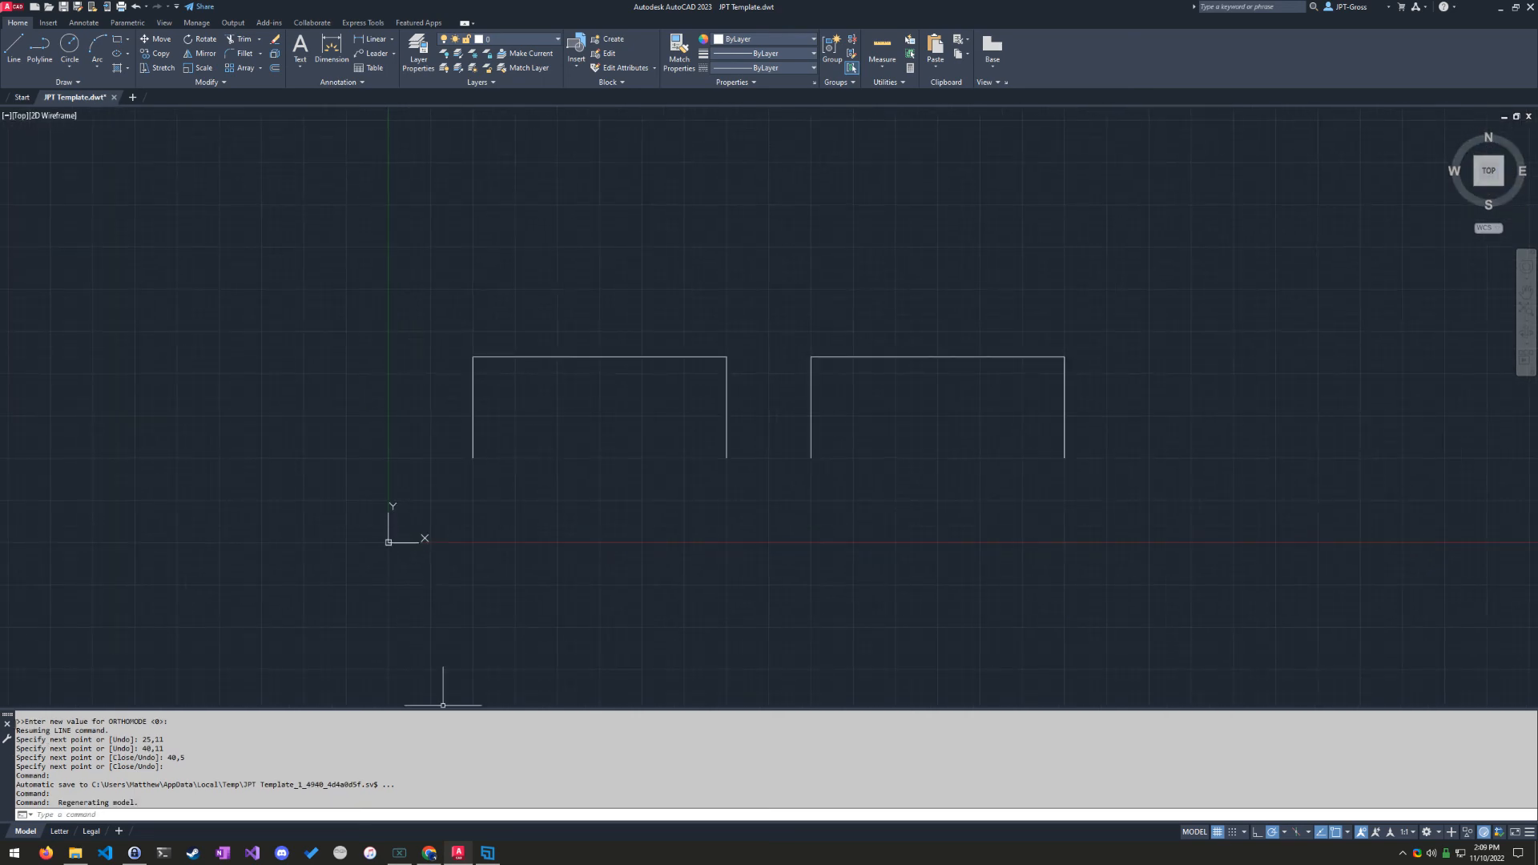
left_click_drag(7, 714, 338, 788)
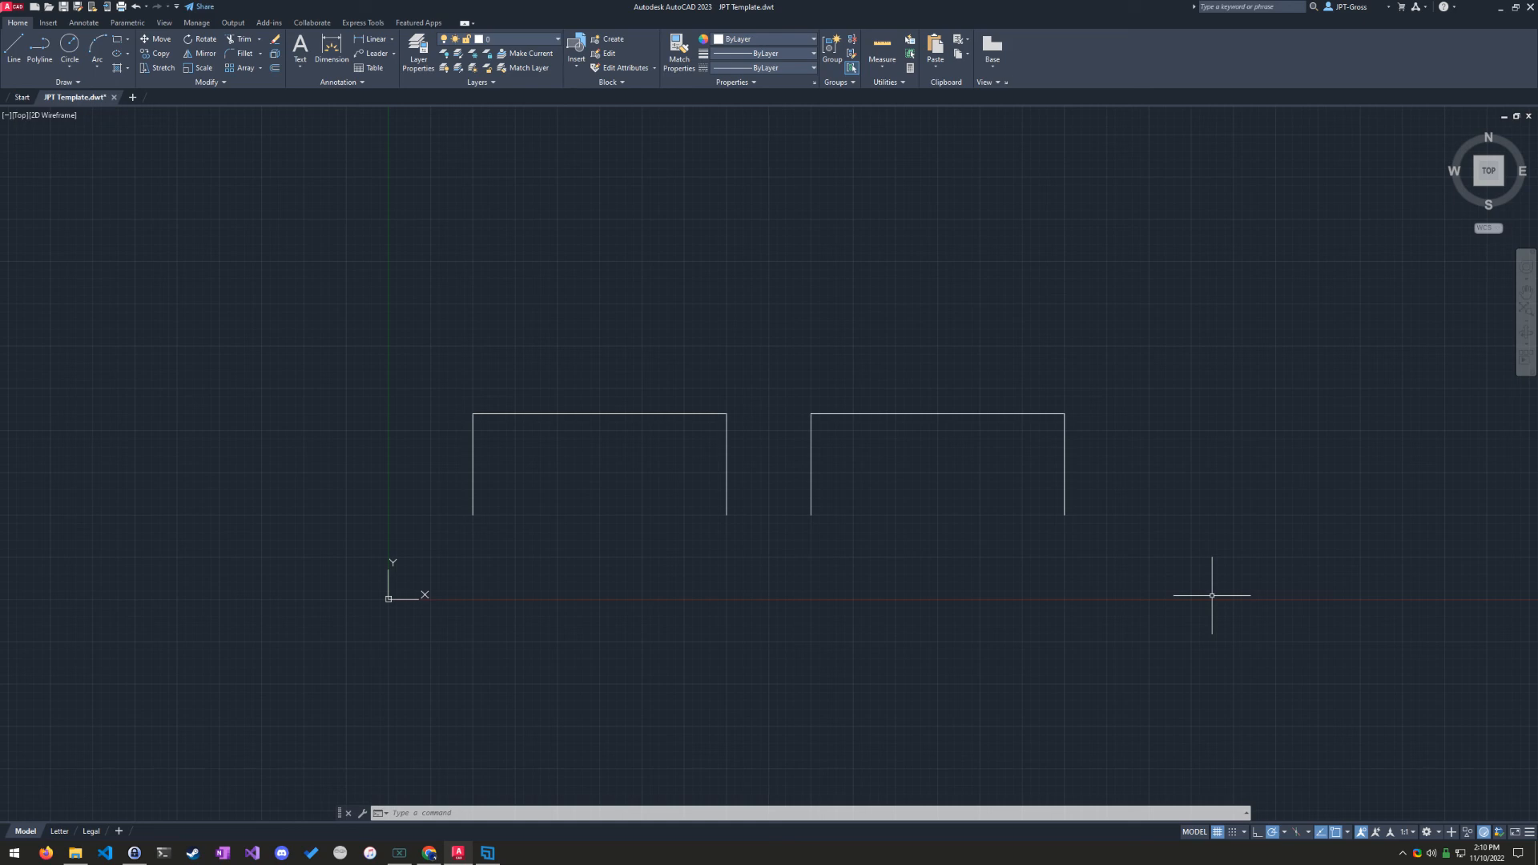
left_click(487, 853)
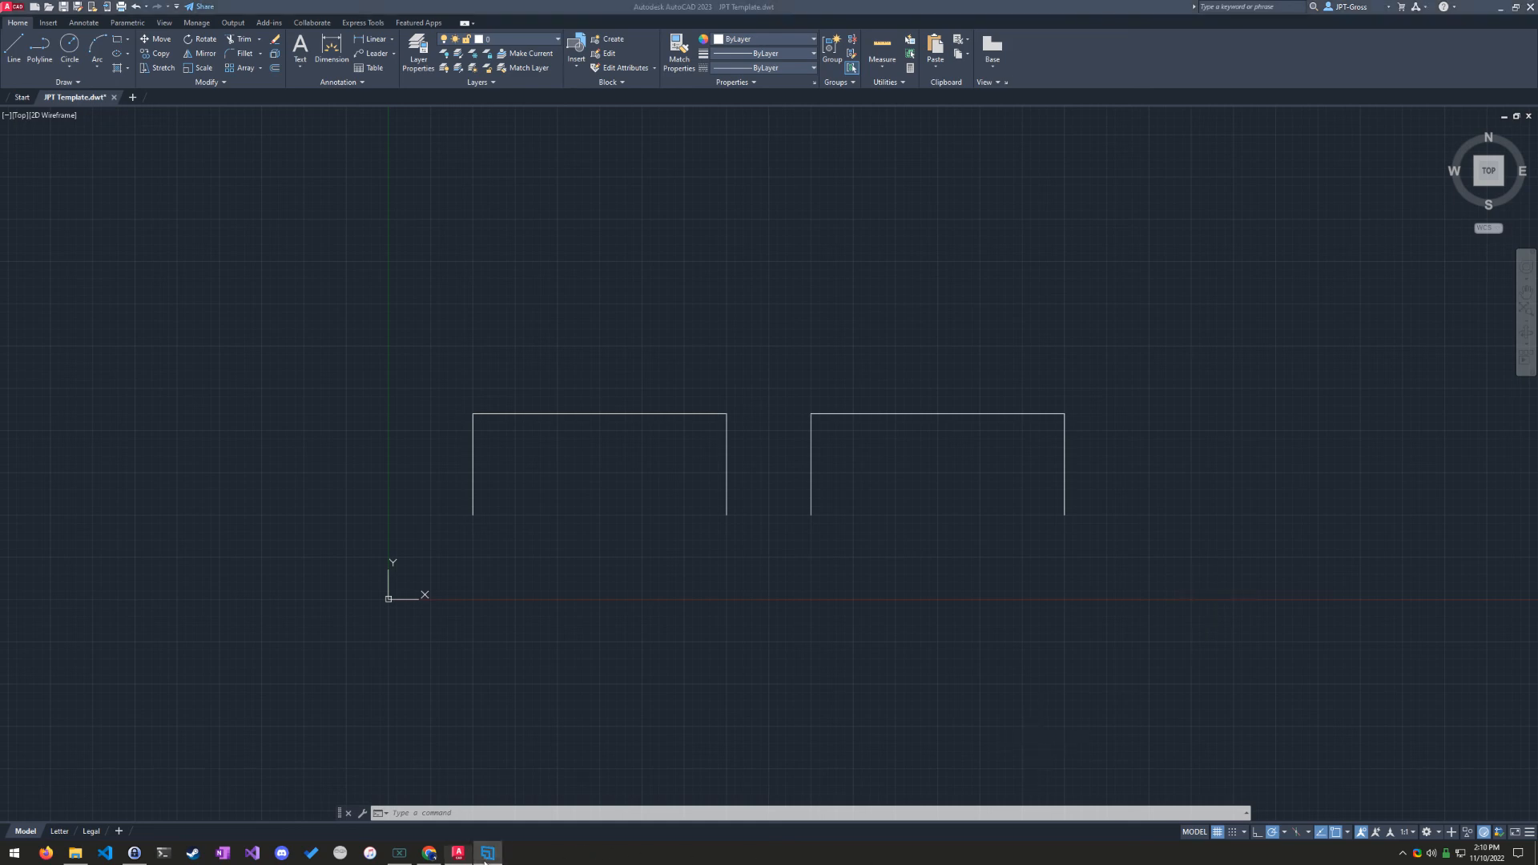